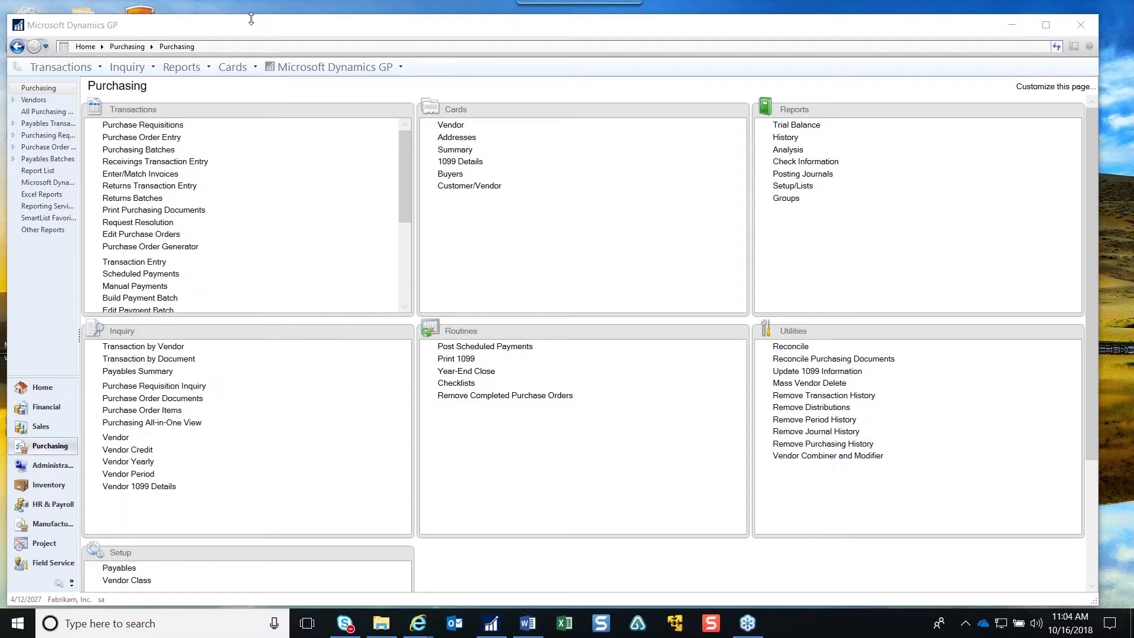
Open User Setup from Administration and browse to the user record that follows DYNSA
left_click_drag(251, 19, 255, 16)
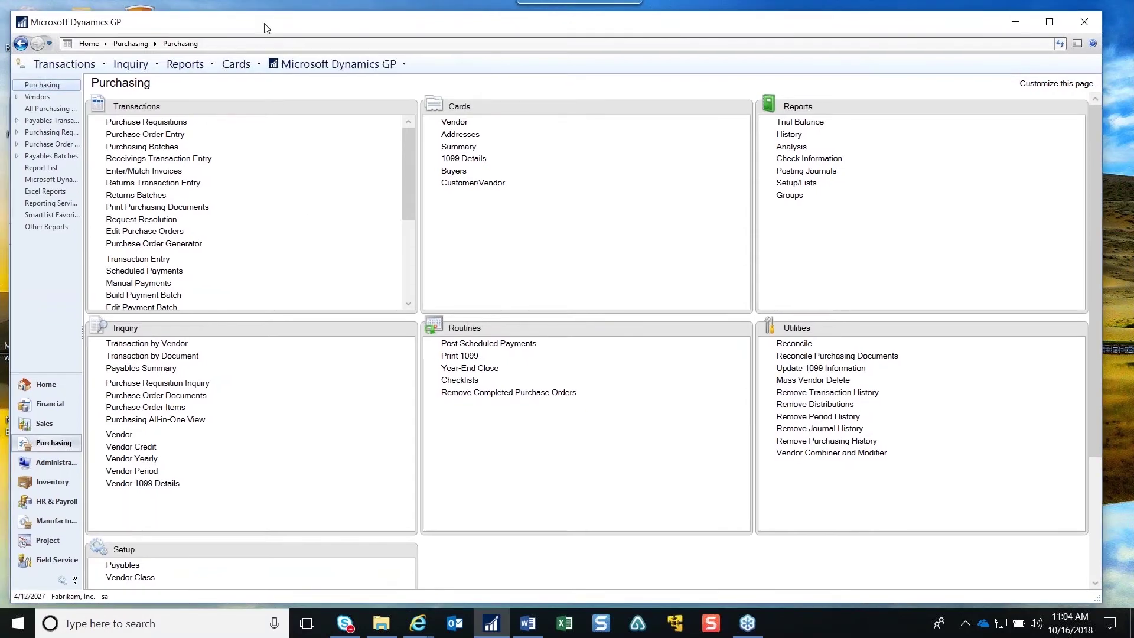
left_click(60, 470)
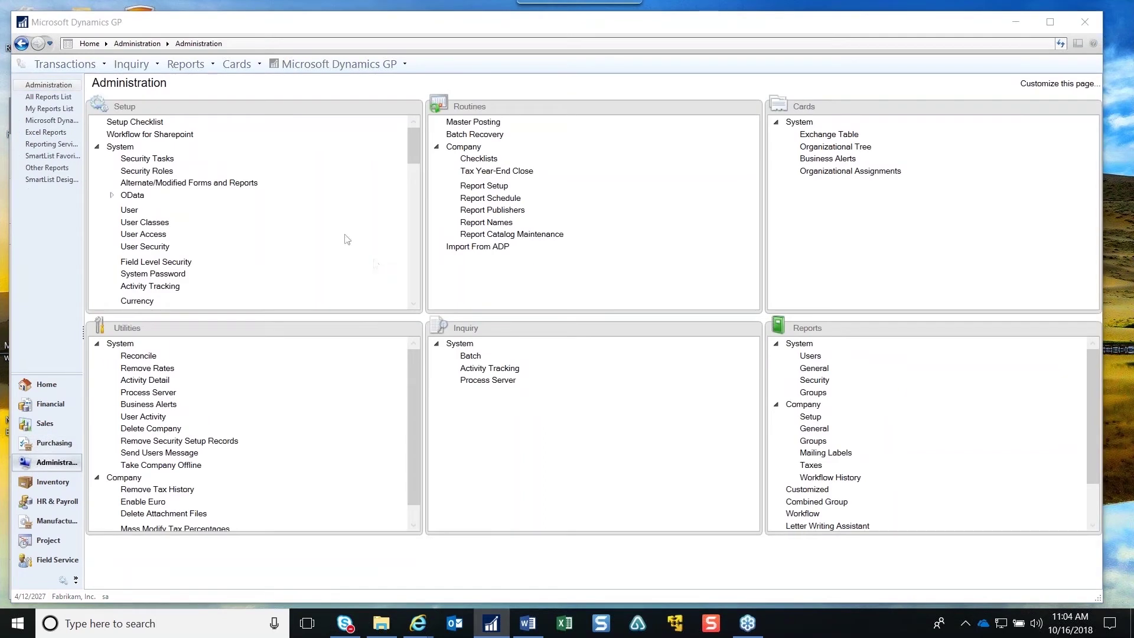
left_click(129, 210)
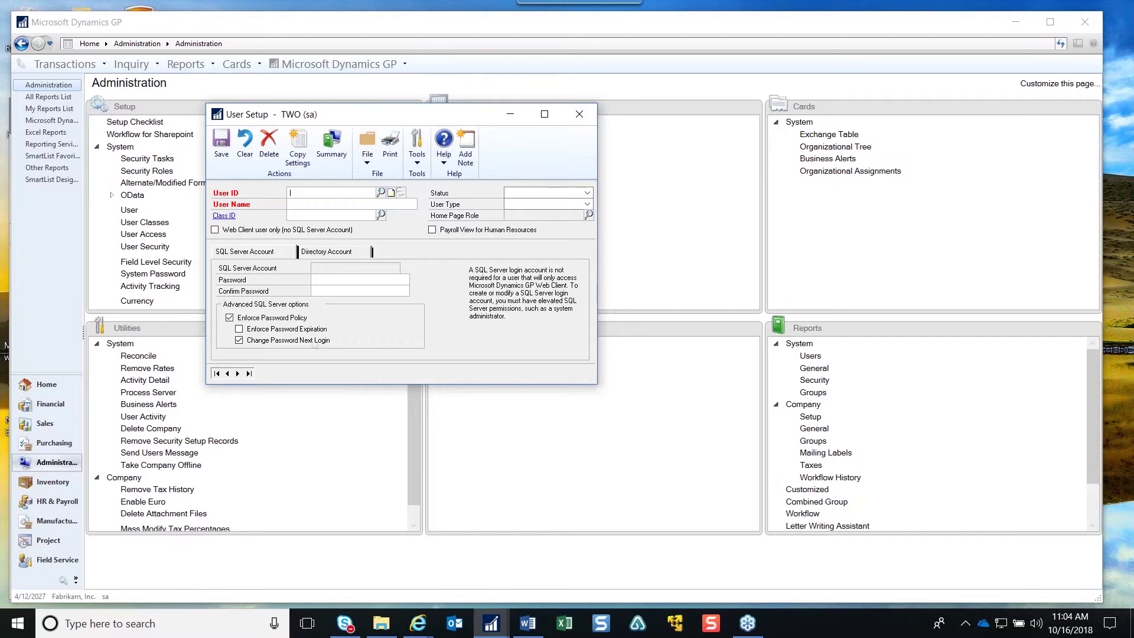
left_click(237, 374)
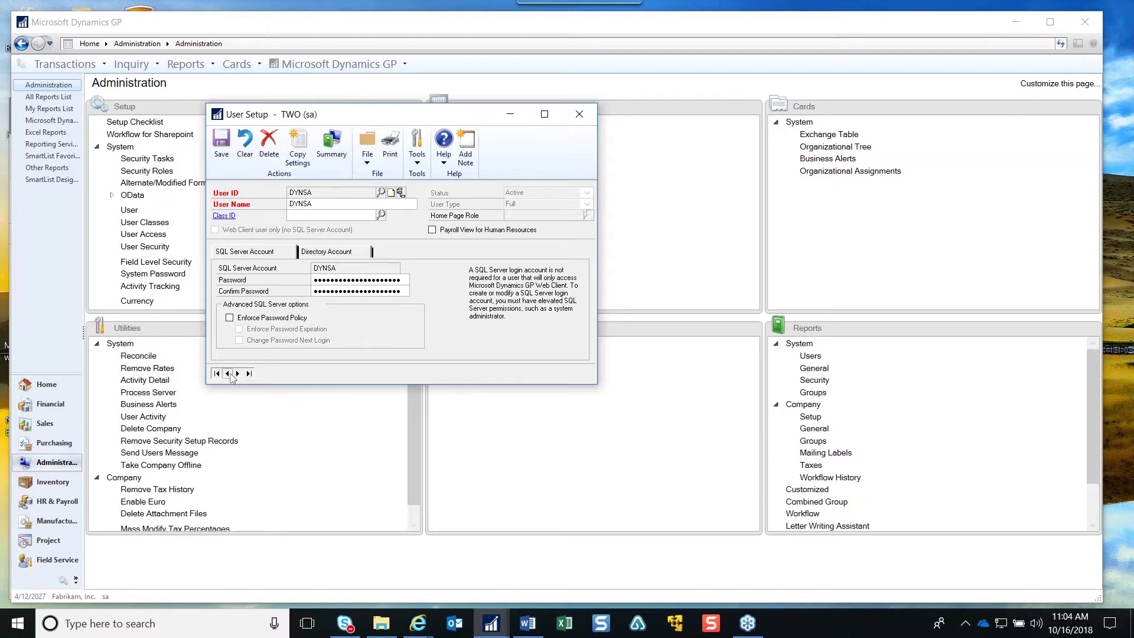
left_click(238, 374)
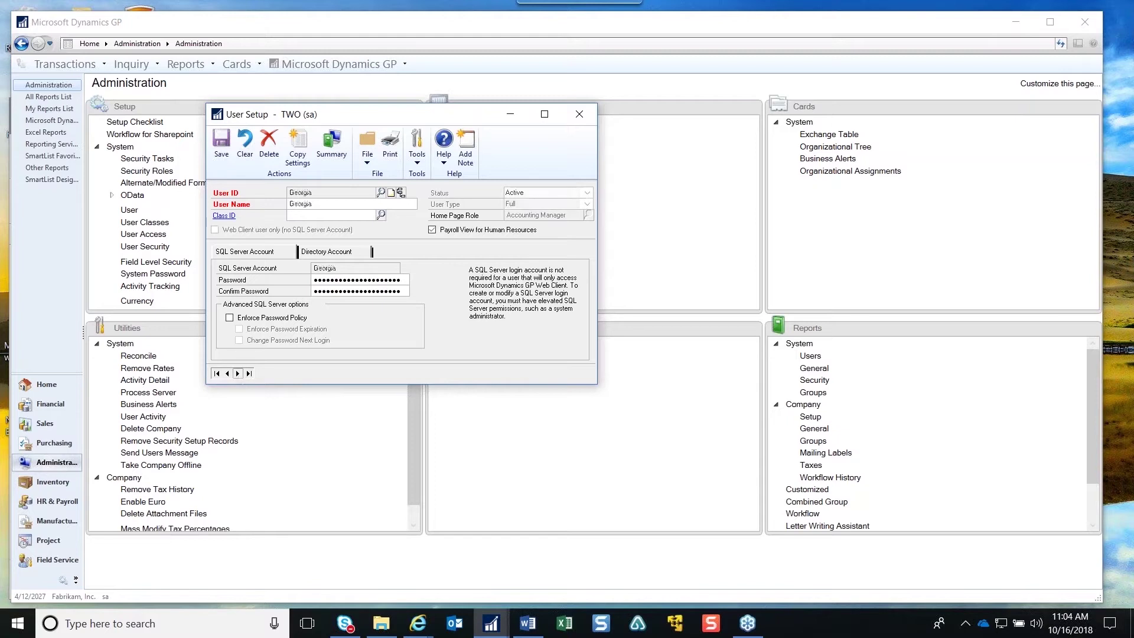
Start copying user settings and choose user GS as the source for the current user's security access
left_click(303, 141)
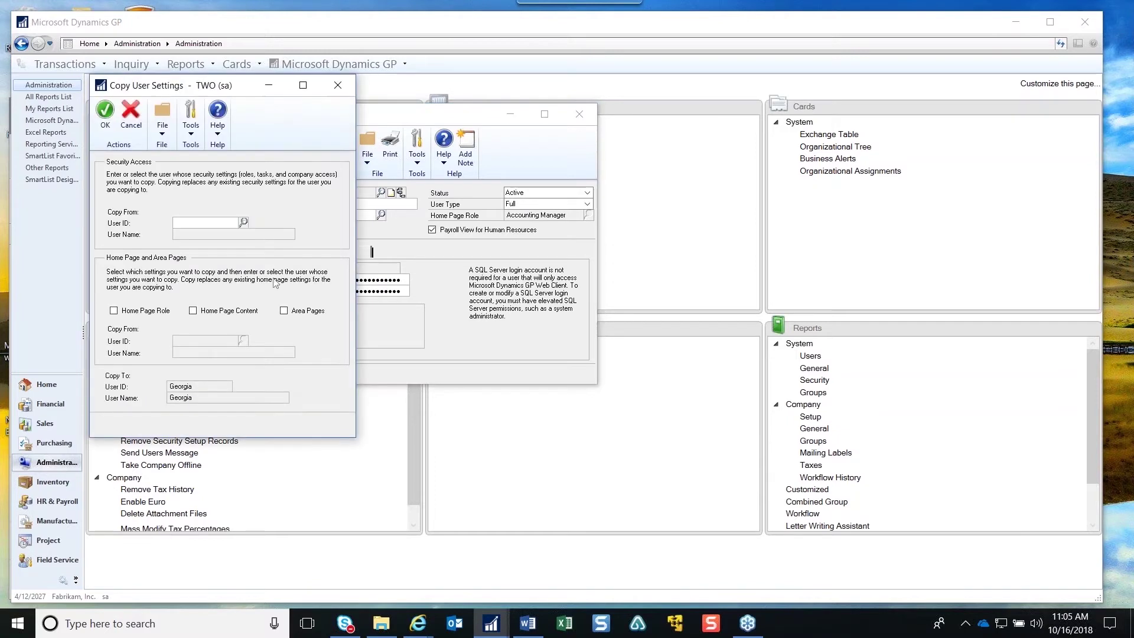
left_click(243, 222)
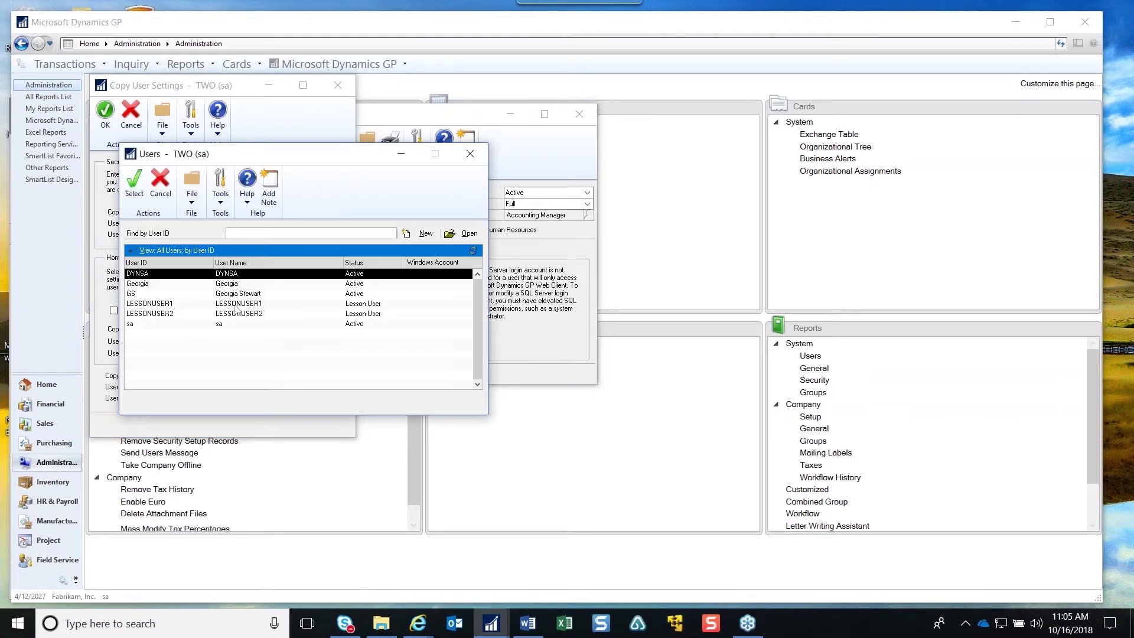
double_click(148, 293)
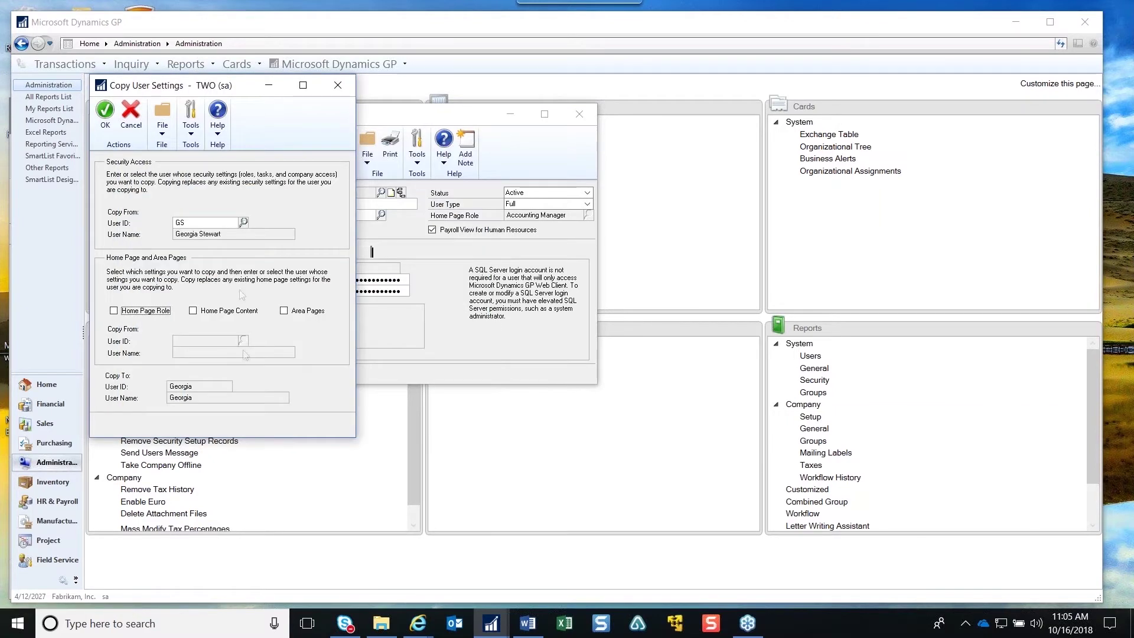
Include Home Page Role, Home Page Content and Area Pages with user GS as their source, and cancel the copy
left_click(134, 313)
left_click(215, 313)
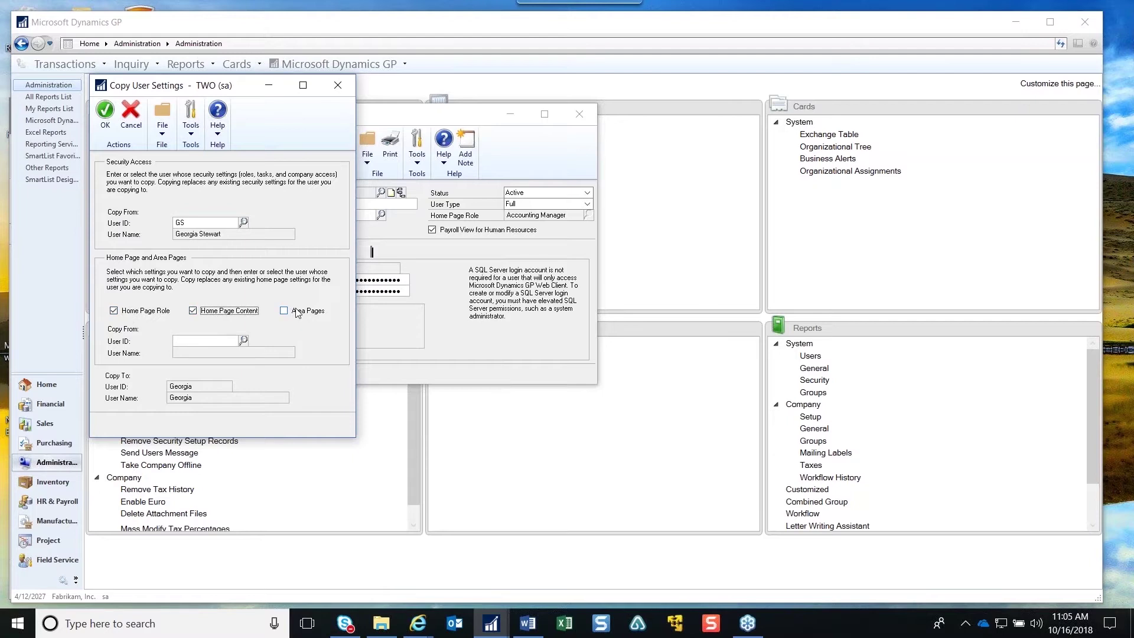
left_click(298, 313)
left_click(187, 341)
left_click(243, 340)
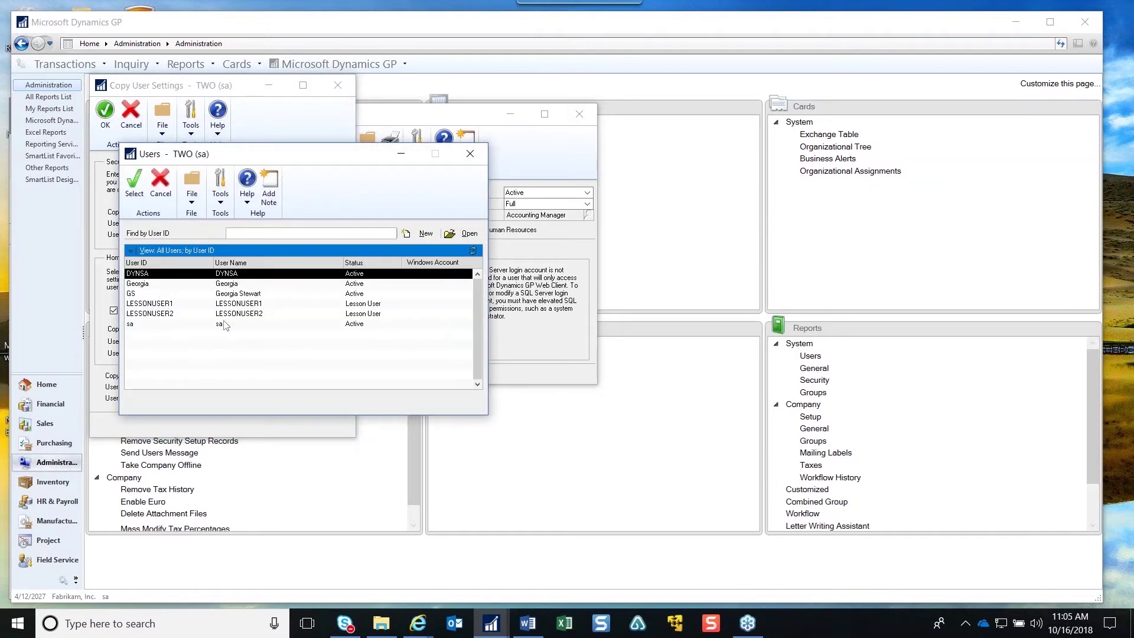
double_click(226, 294)
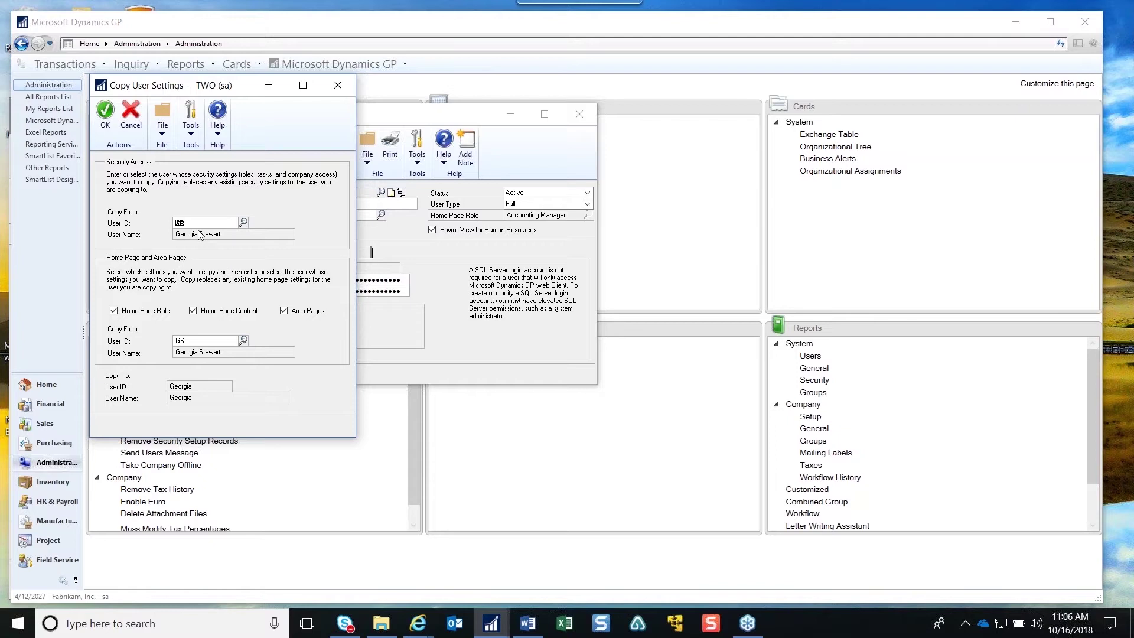
left_click(131, 115)
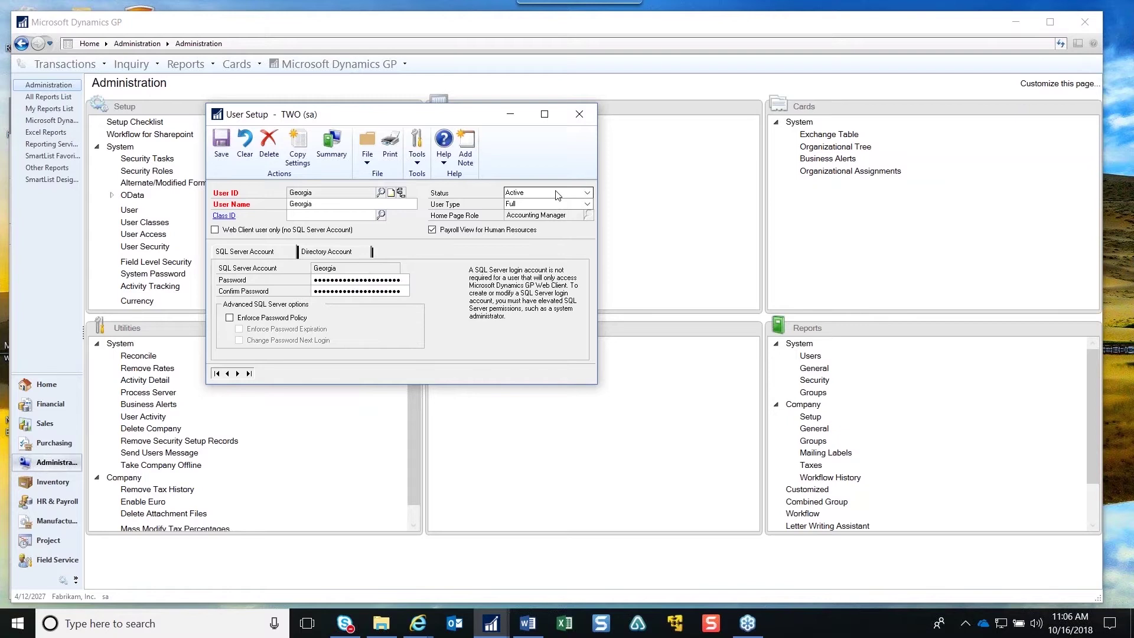
Examine the available user status options and the User Summary, and close User Setup
left_click(587, 194)
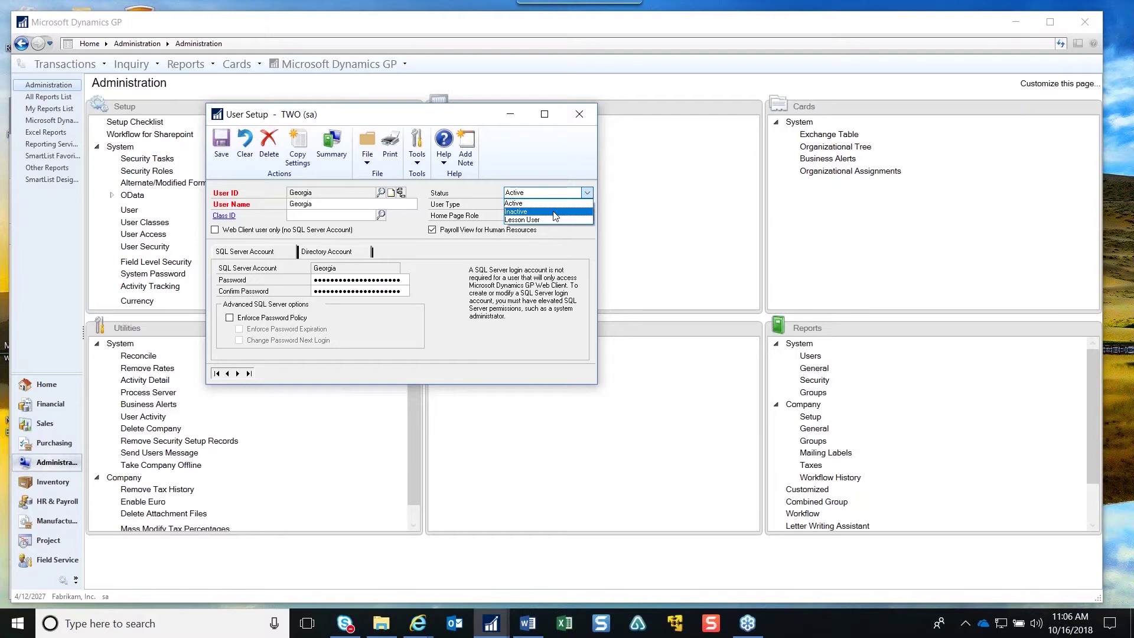
left_click(525, 157)
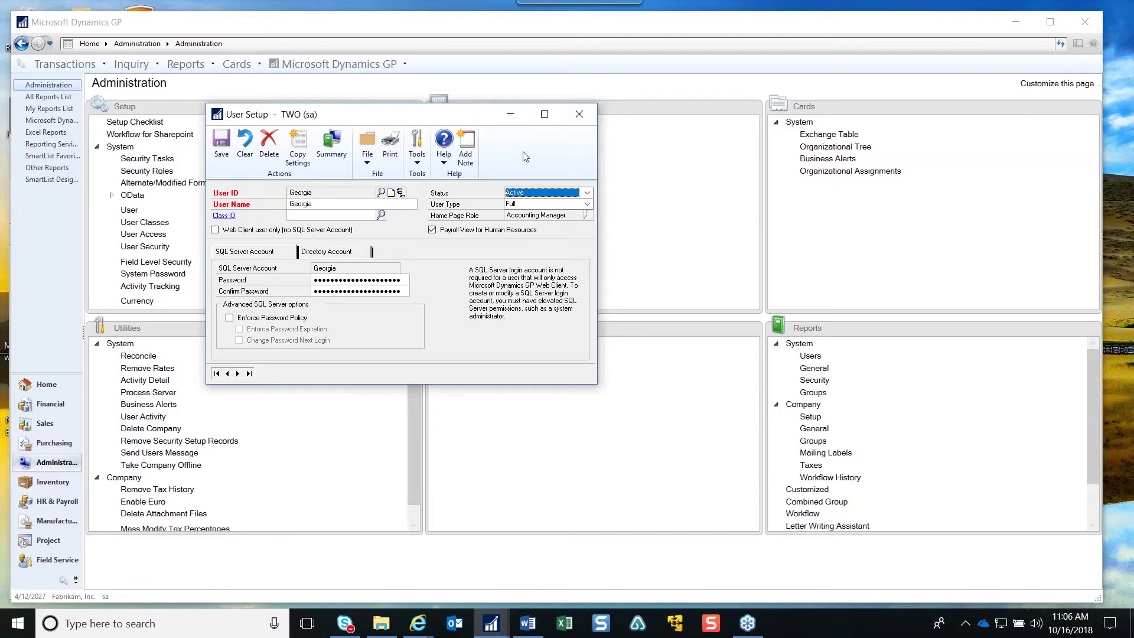
left_click(333, 144)
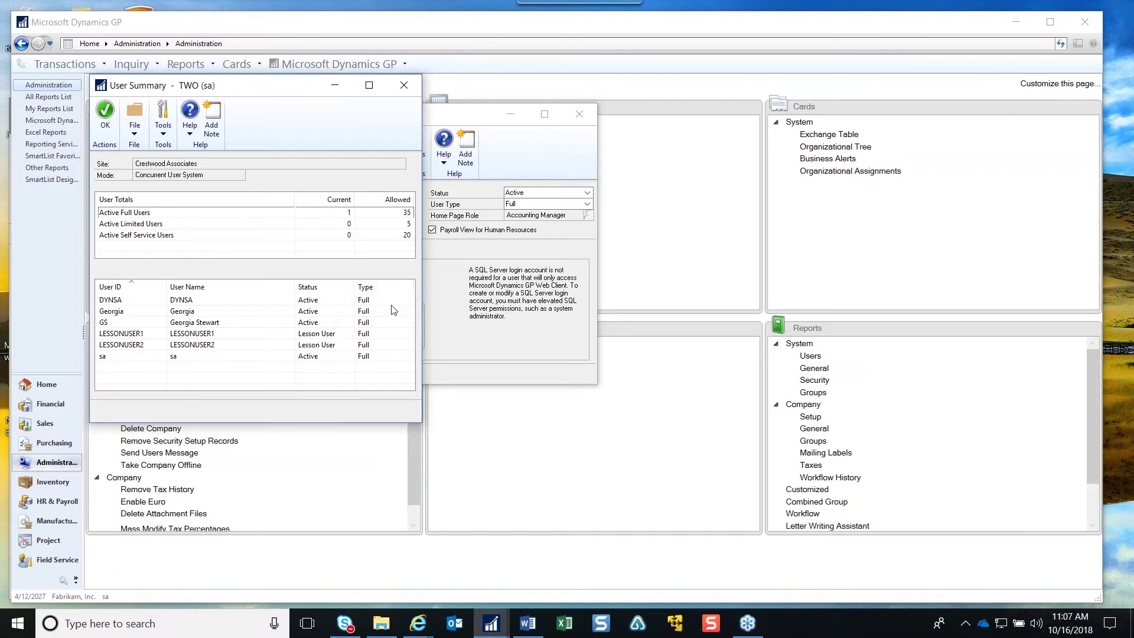
left_click(404, 86)
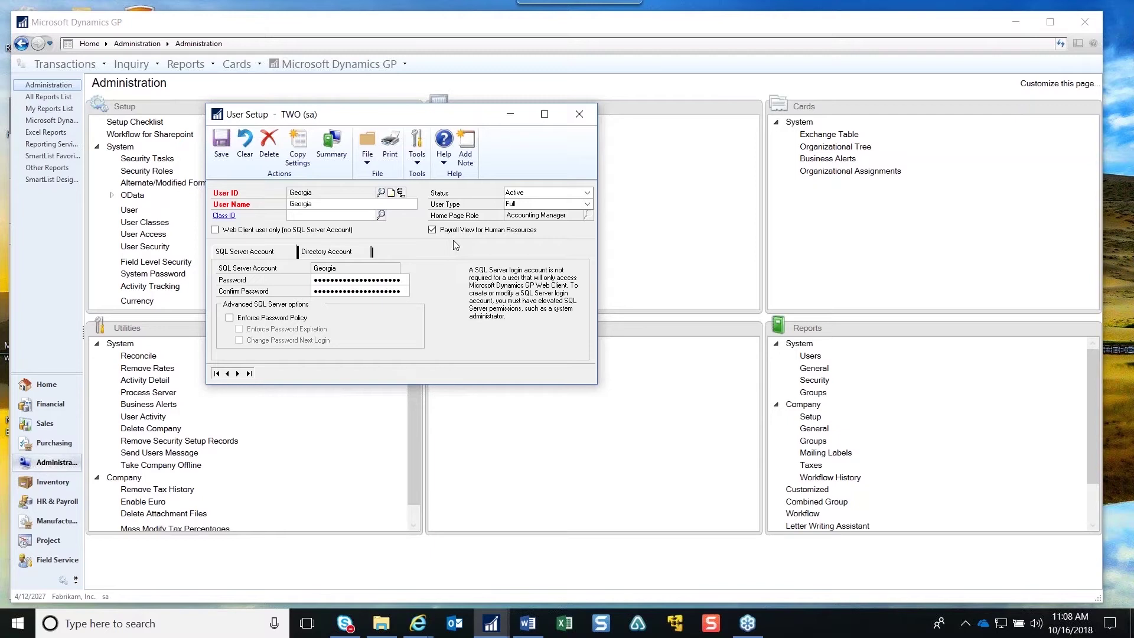
left_click(586, 114)
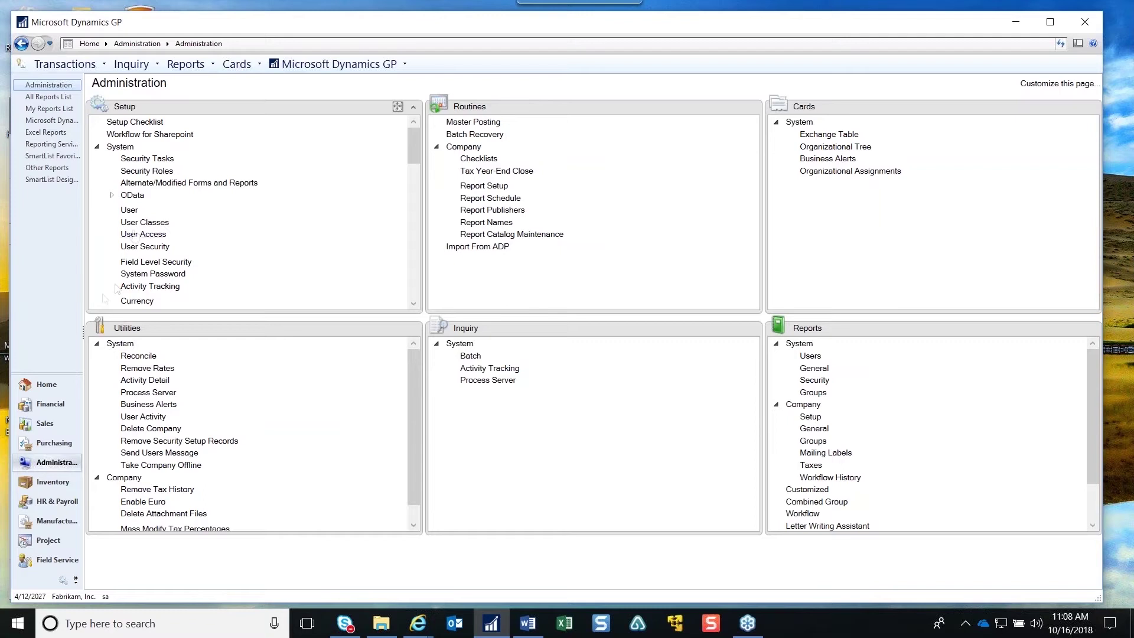
Look over the existing security roles in Security Role Setup and start a role with ID NEW ROLE and name New Role
left_click(155, 171)
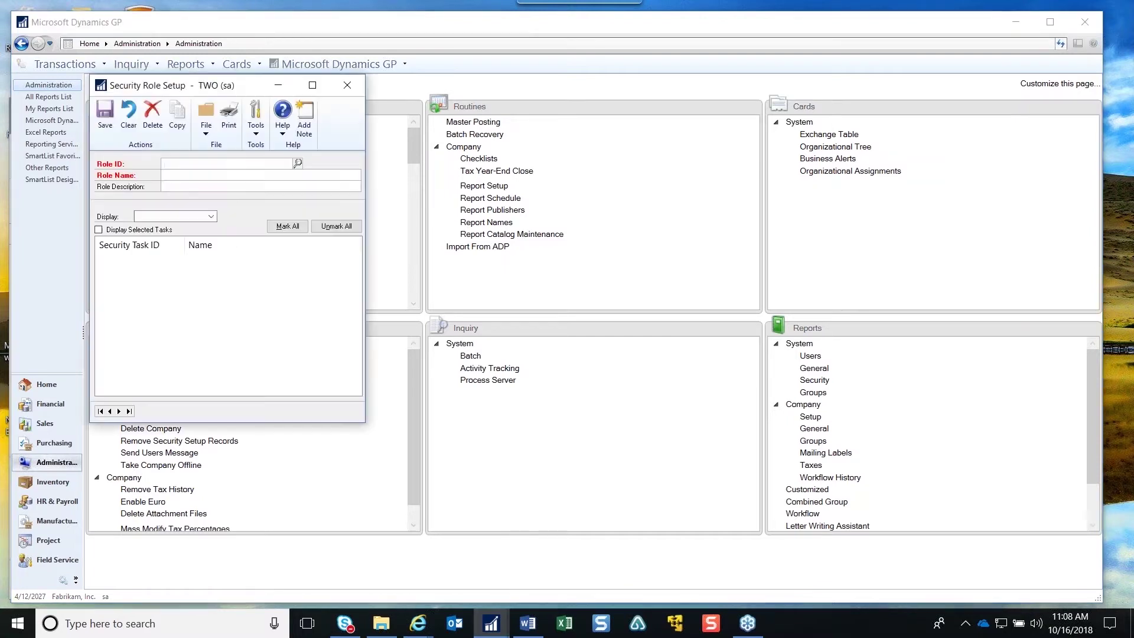
left_click(297, 164)
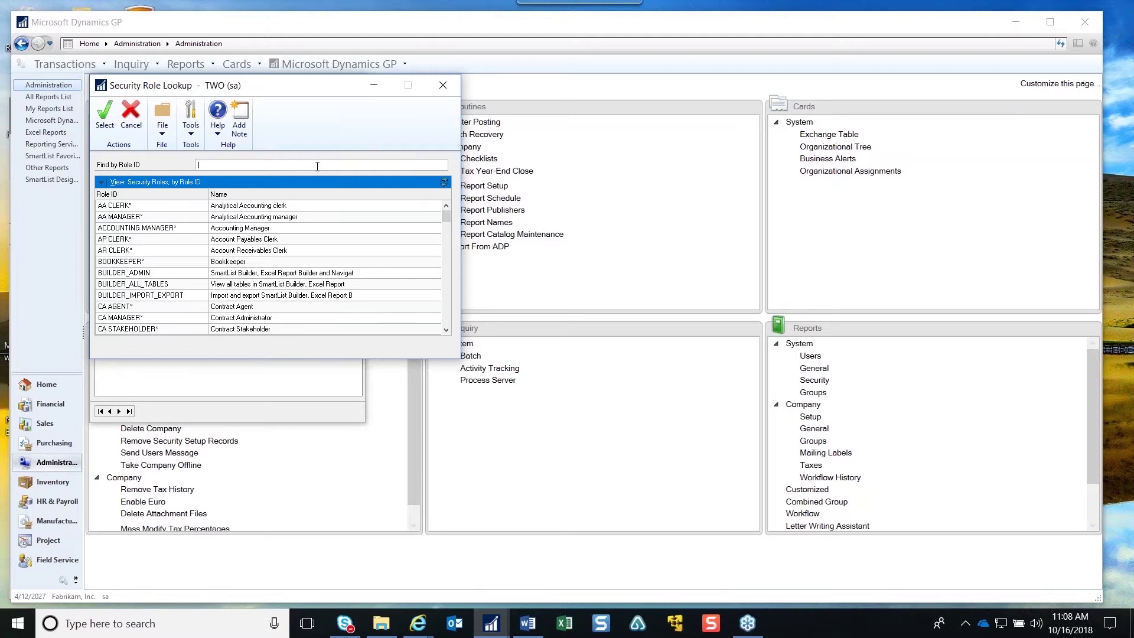
left_click(443, 86)
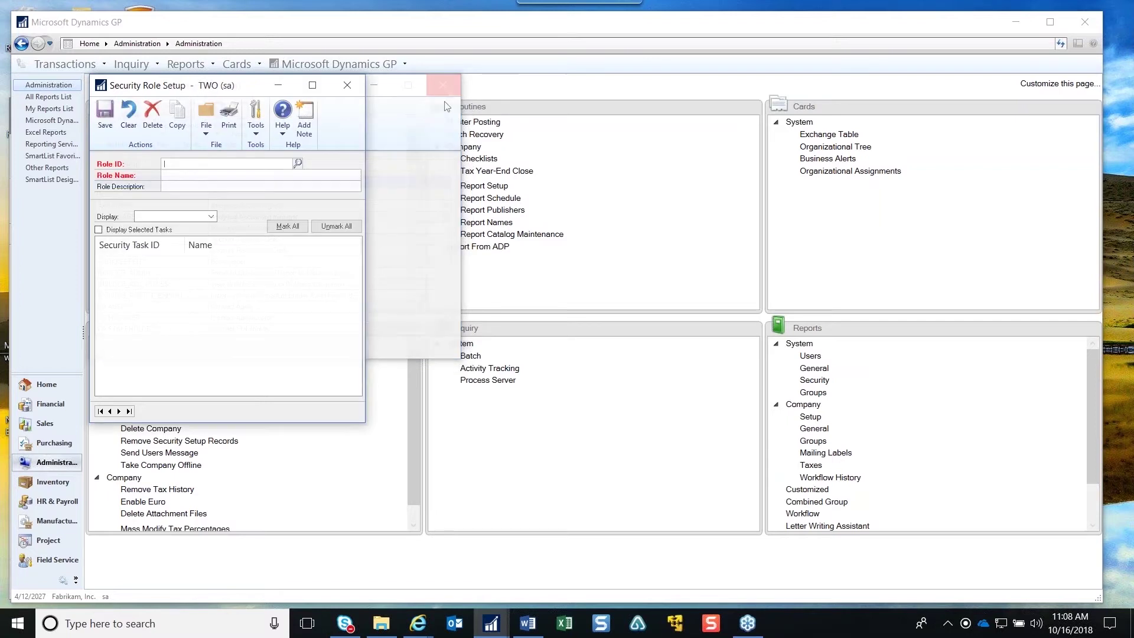
type("NEW ")
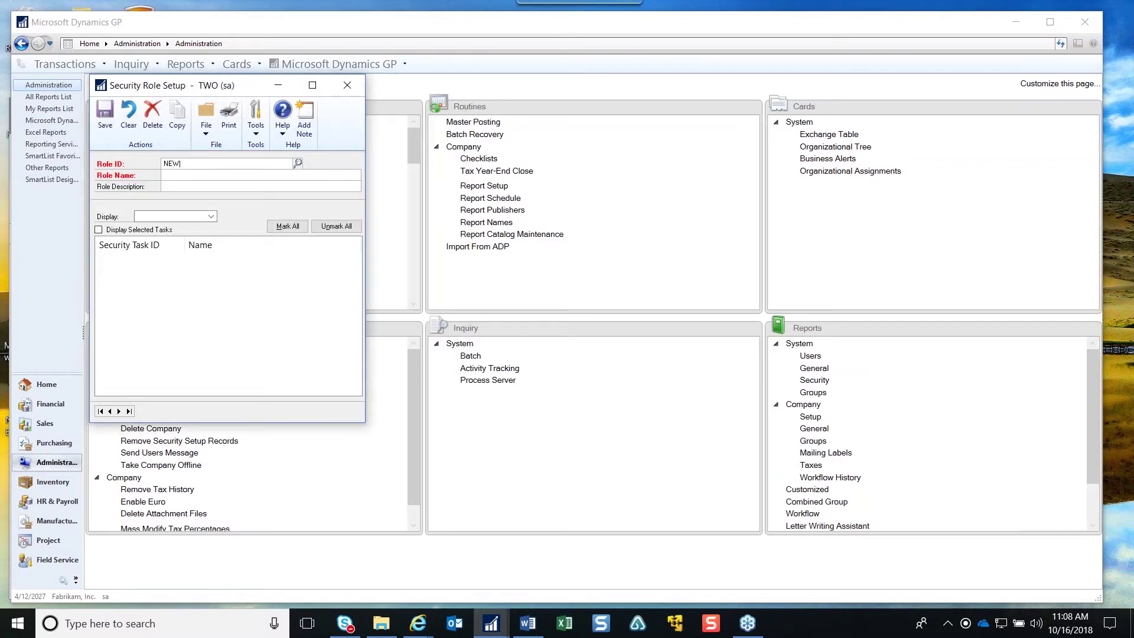
type("ROLE")
left_click(166, 176)
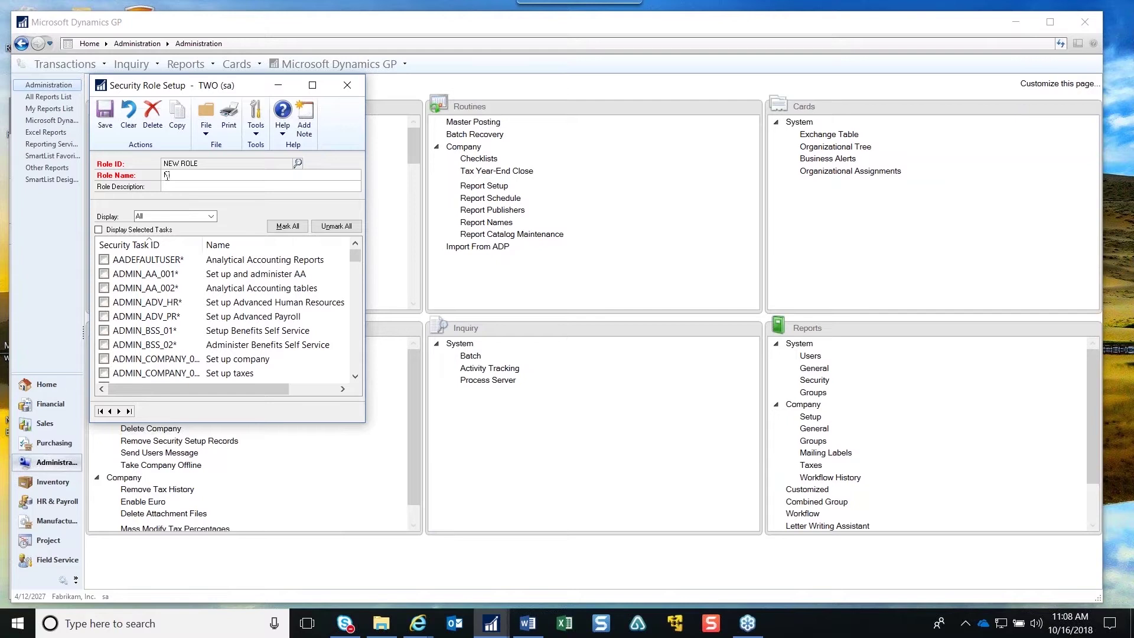
type("New Role")
Copy the AP CLERK* (Account Payables Clerk) role's settings into NEW ROLE
left_click(184, 113)
left_click(636, 315)
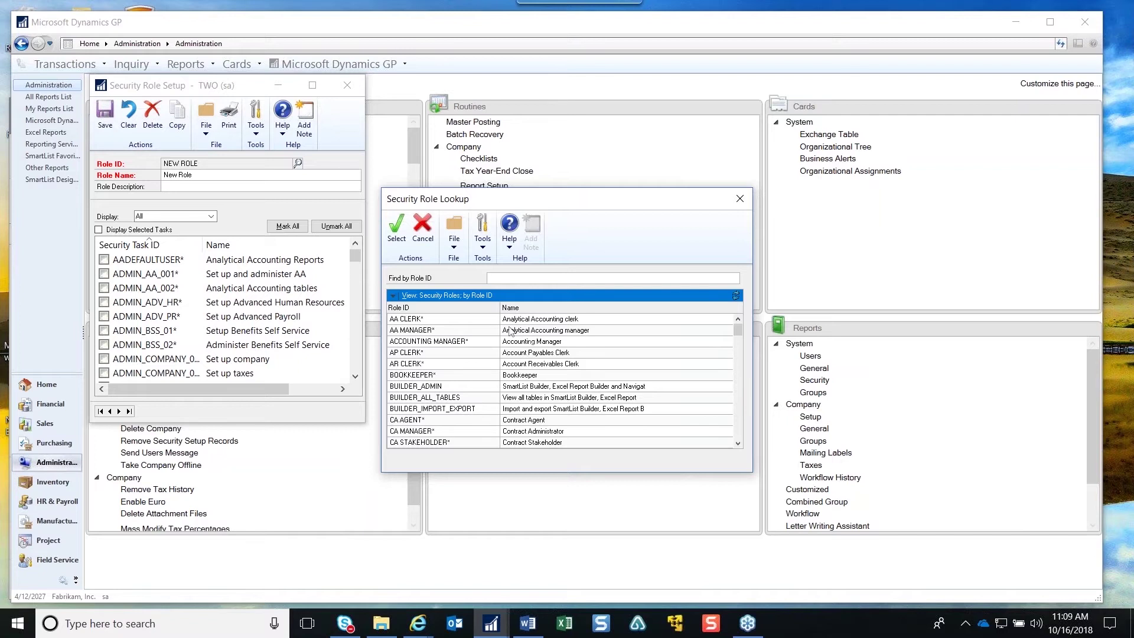
double_click(538, 354)
left_click(549, 349)
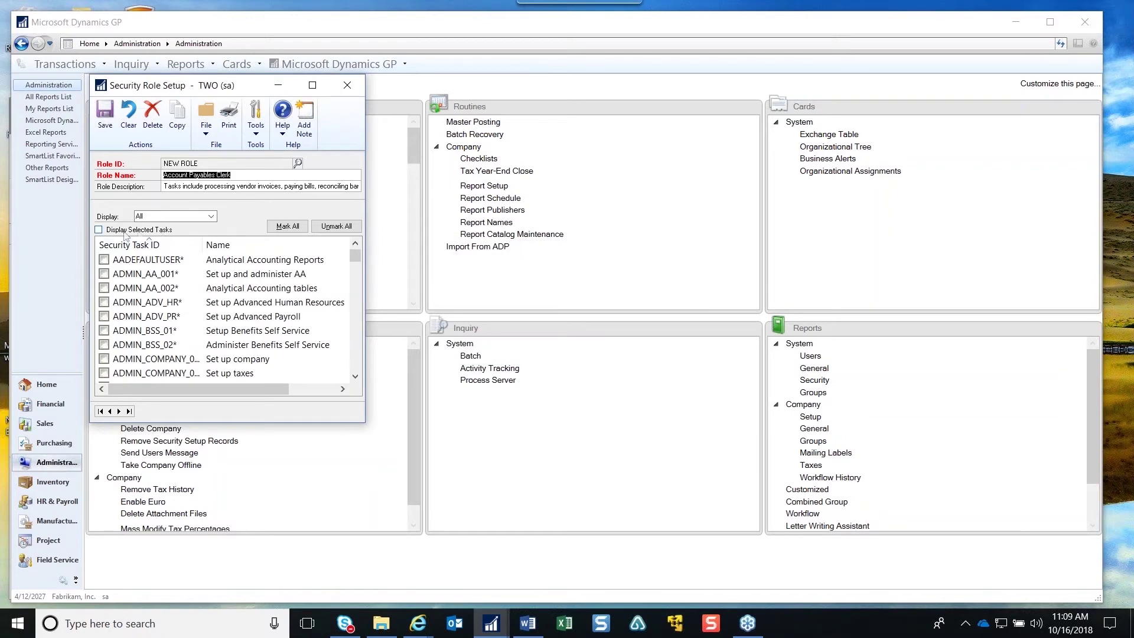
Show only the selected tasks of NEW ROLE, remove the CARD_0304* task, and save and close the role
left_click(120, 231)
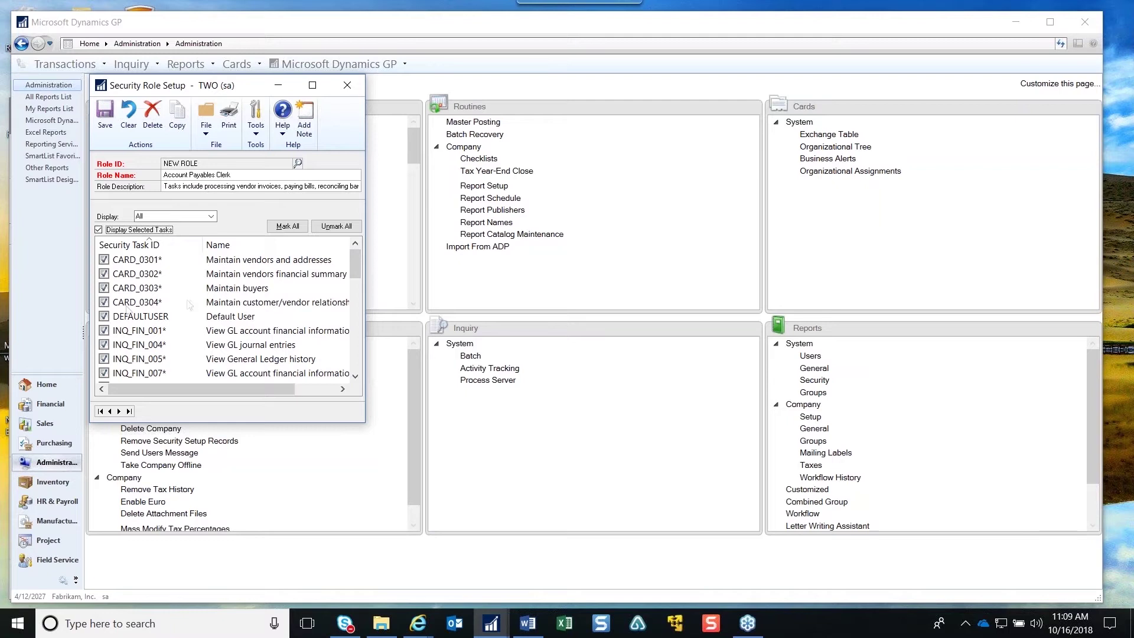
left_click(105, 303)
left_click(100, 121)
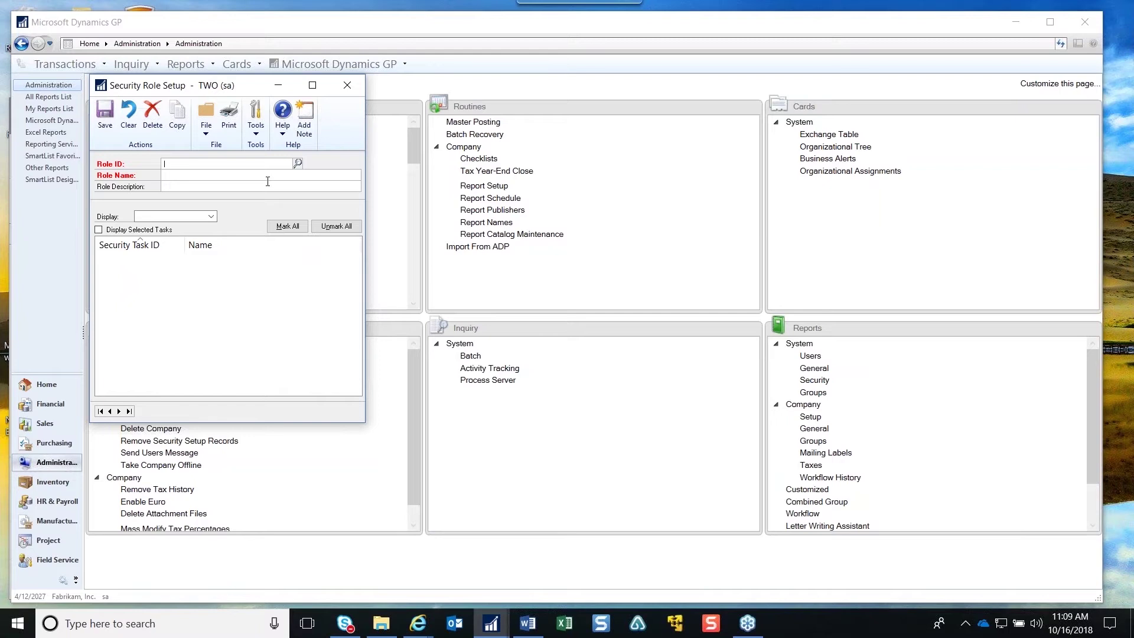
left_click(347, 87)
View the Security Task Setup window and close it without entering a task
left_click(160, 161)
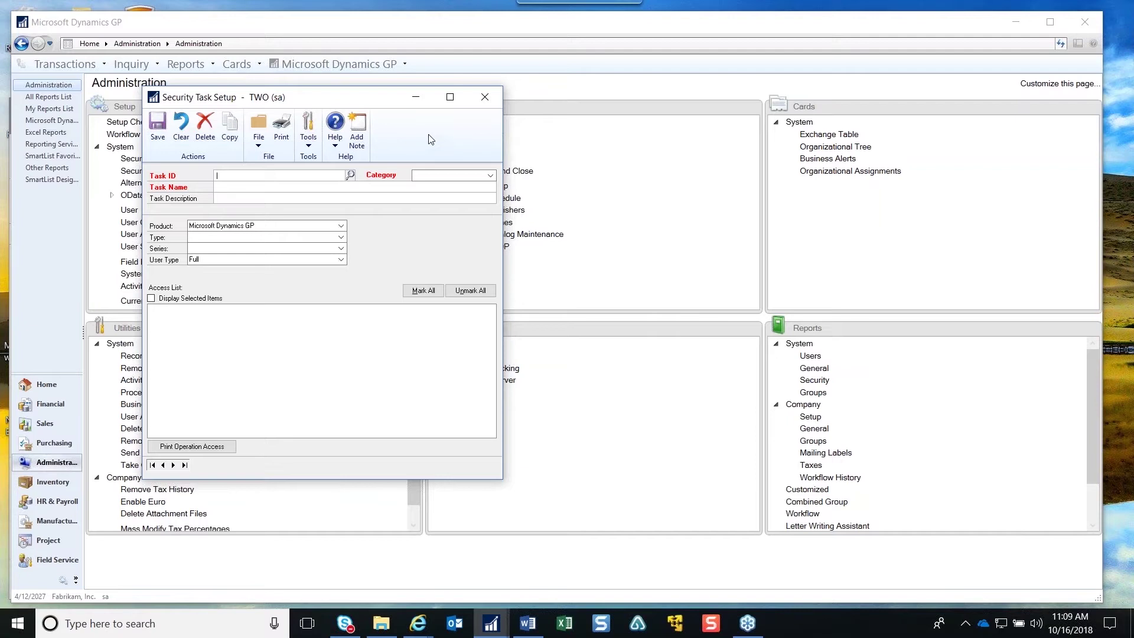
left_click(485, 98)
Load the user listed after DYNSA for Fabrikam, Inc. in User Security Setup, and view the Copy User Security options without copying
left_click(141, 246)
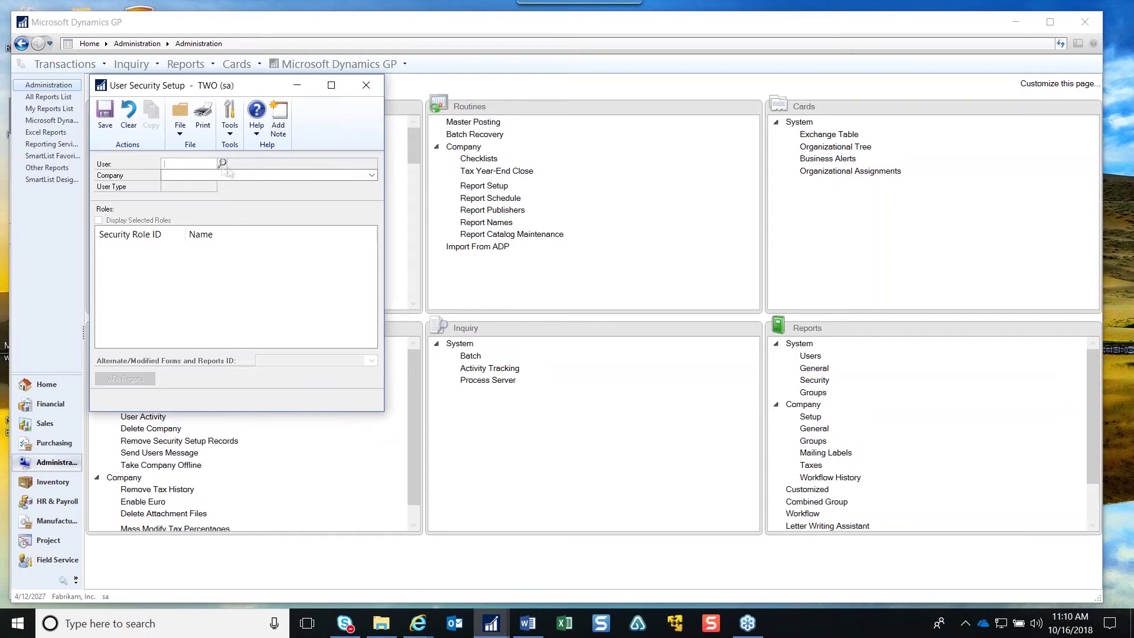
left_click(222, 164)
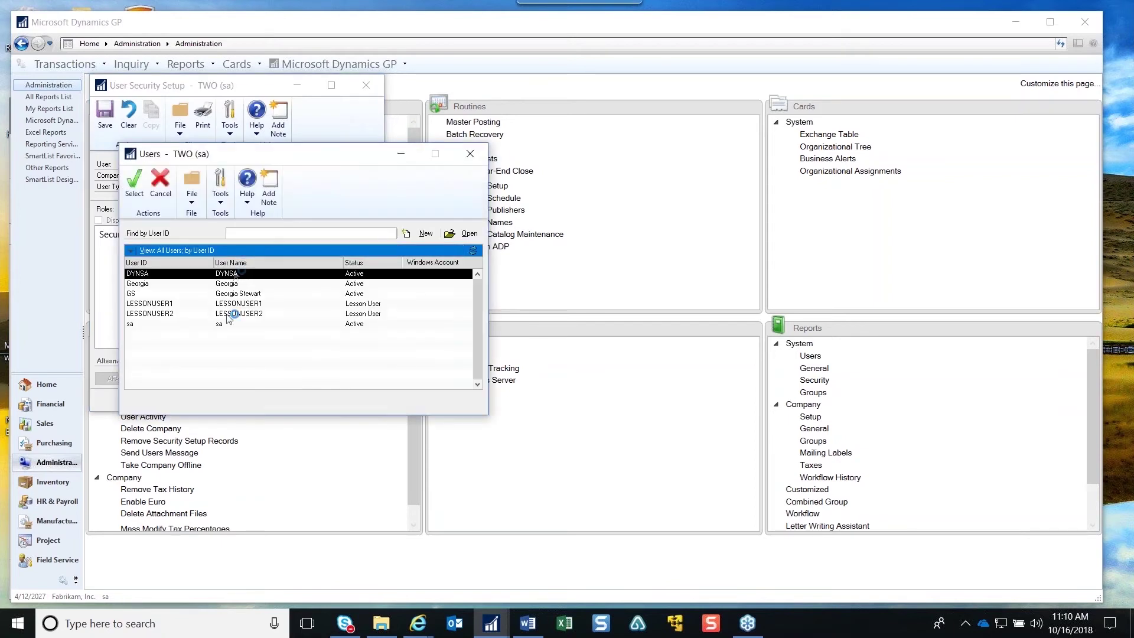
double_click(209, 285)
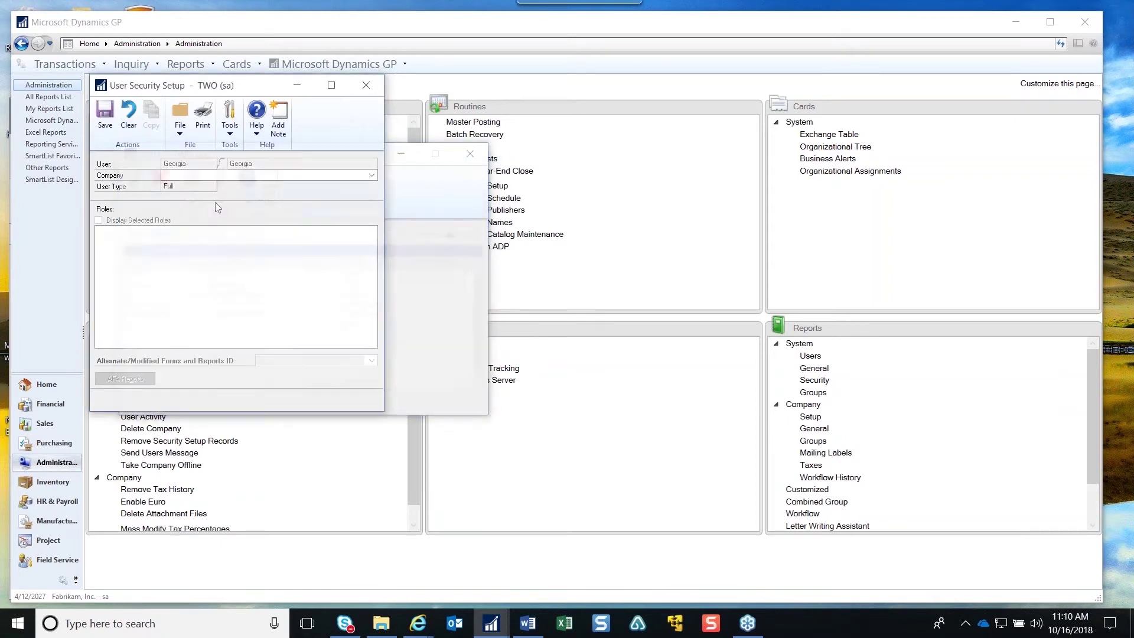
left_click(210, 174)
left_click(211, 186)
left_click(152, 115)
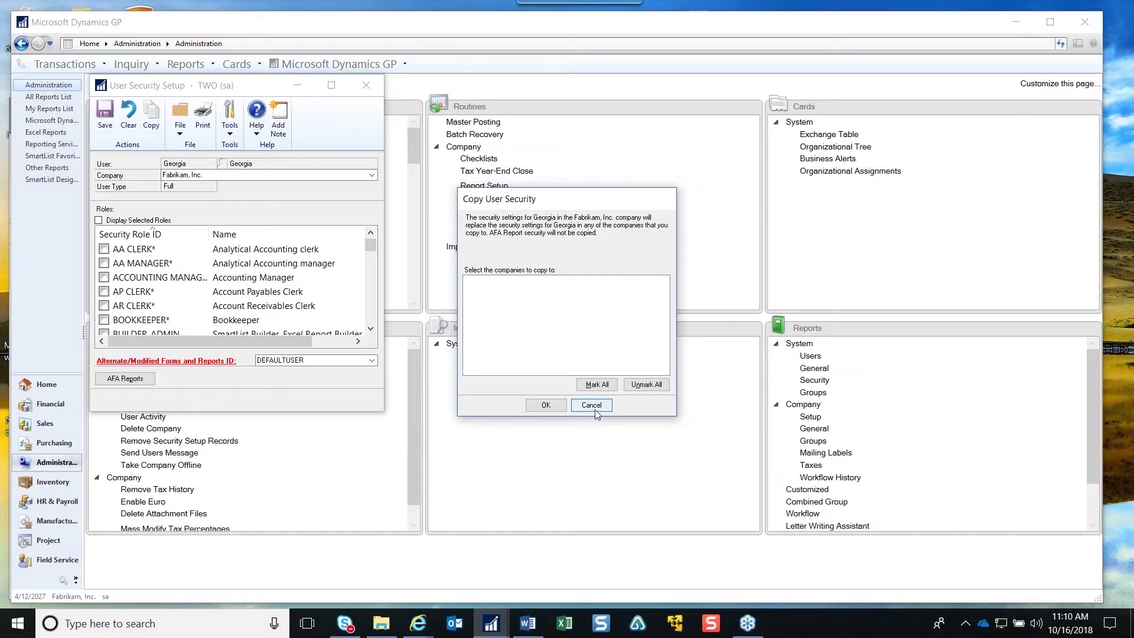
left_click(594, 408)
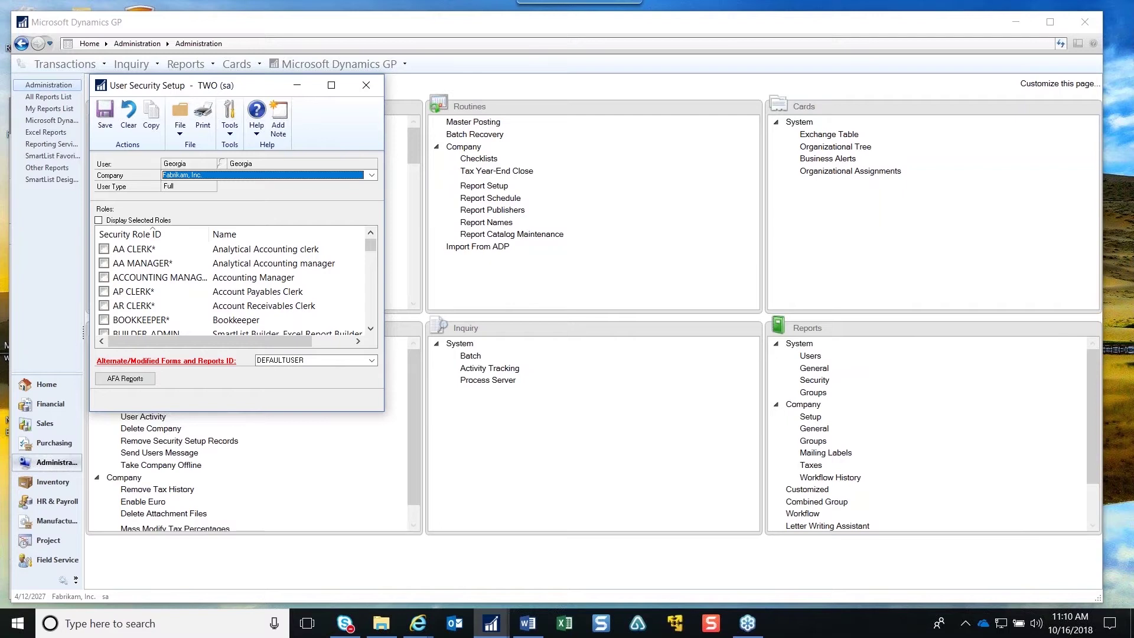
Review only the user's selected roles, show all roles again, and assign the AP CLERK* role to the user
left_click(153, 221)
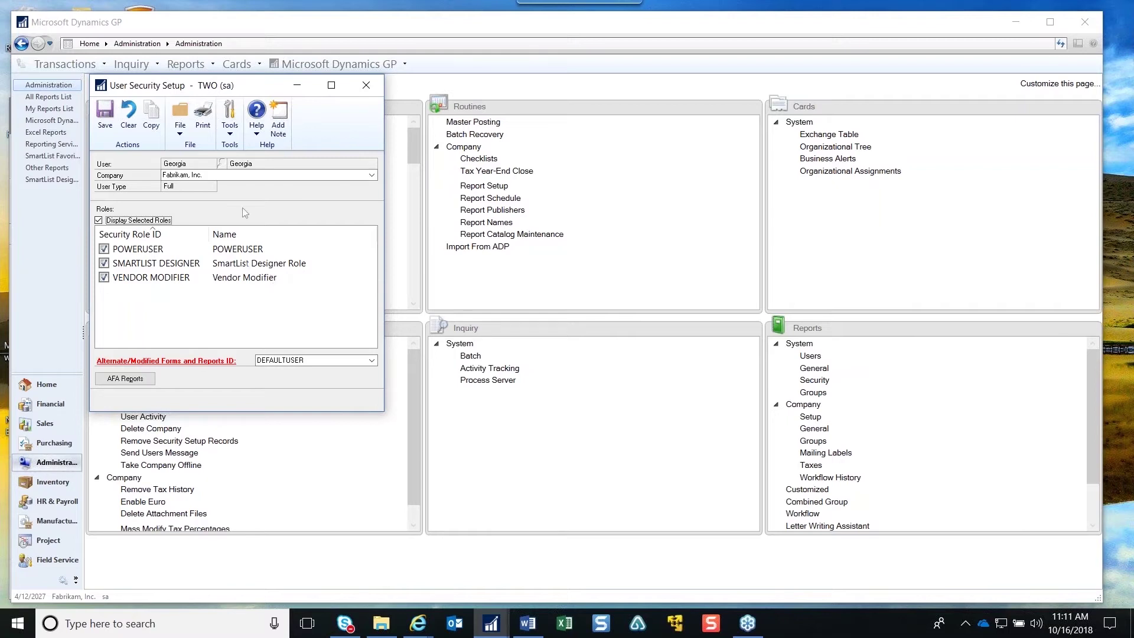
left_click(121, 220)
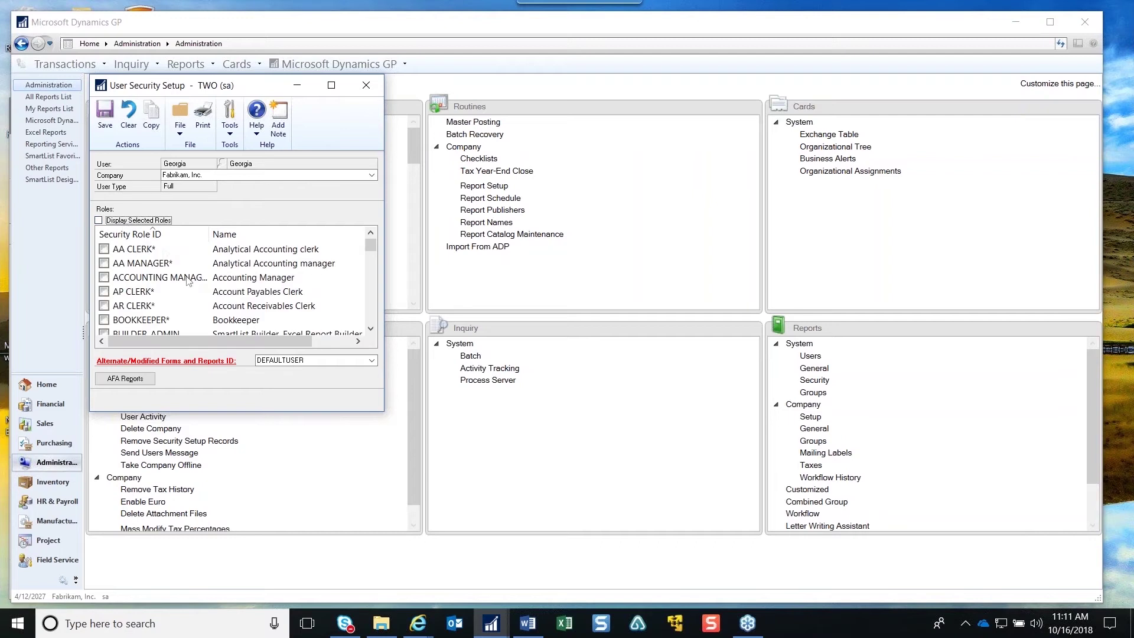
left_click(104, 292)
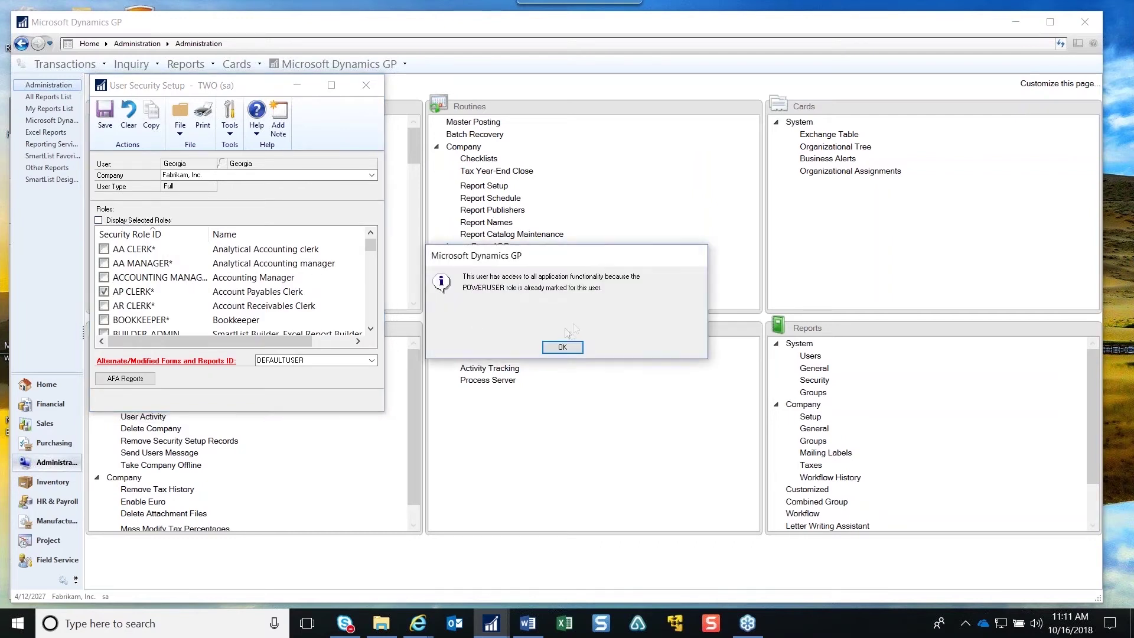
left_click(566, 348)
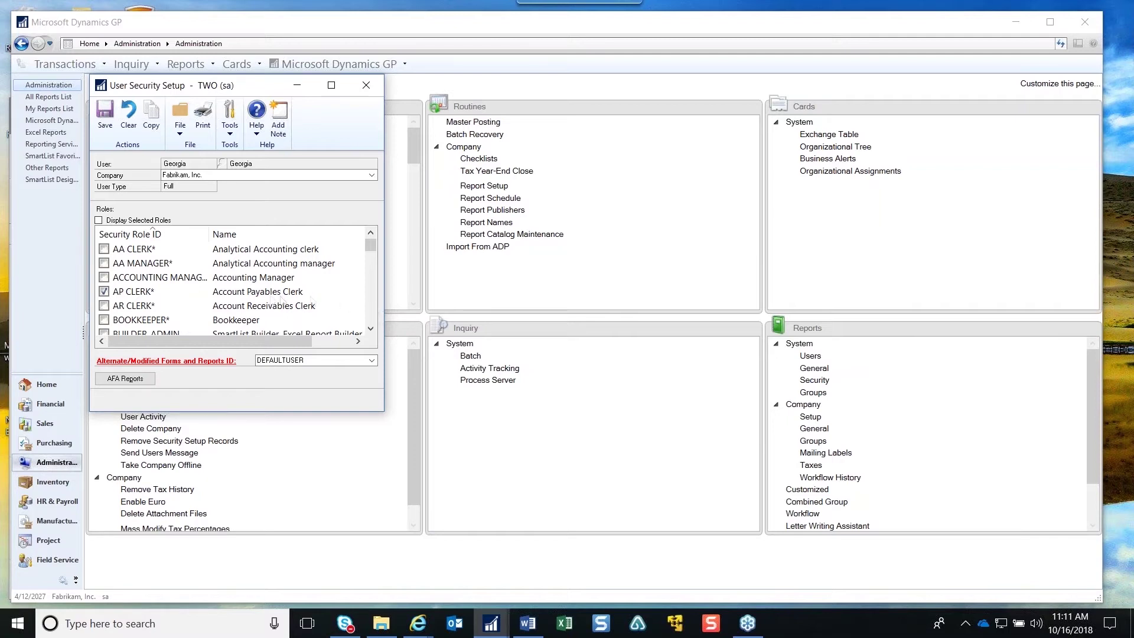
Open the AP CLERK* role from the role list and examine only its selected security tasks
double_click(270, 293)
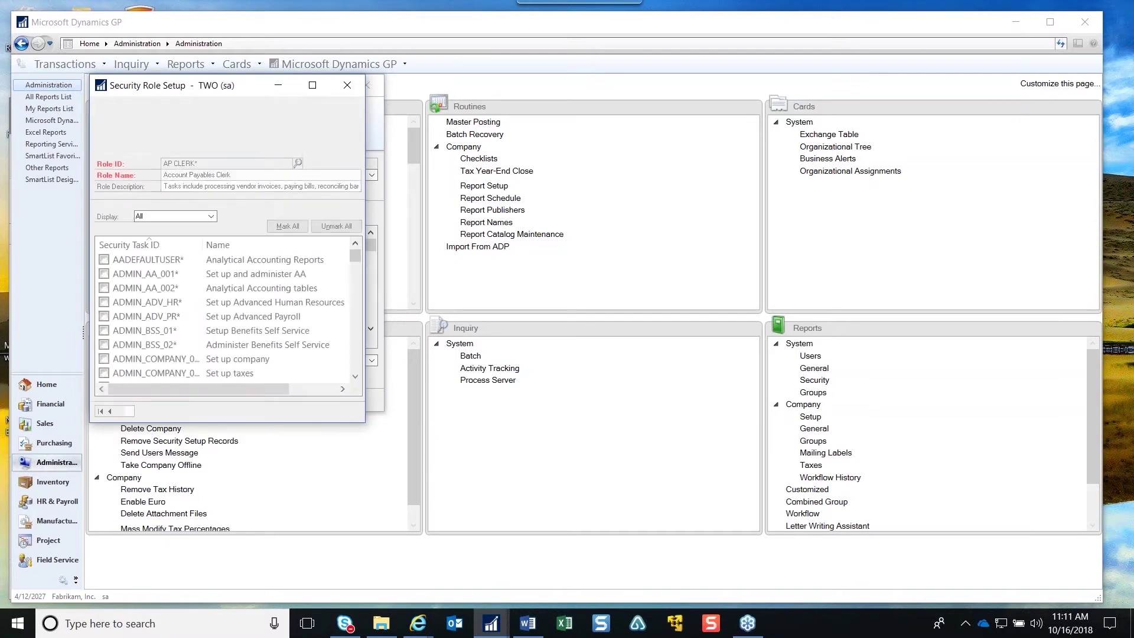
left_click(124, 230)
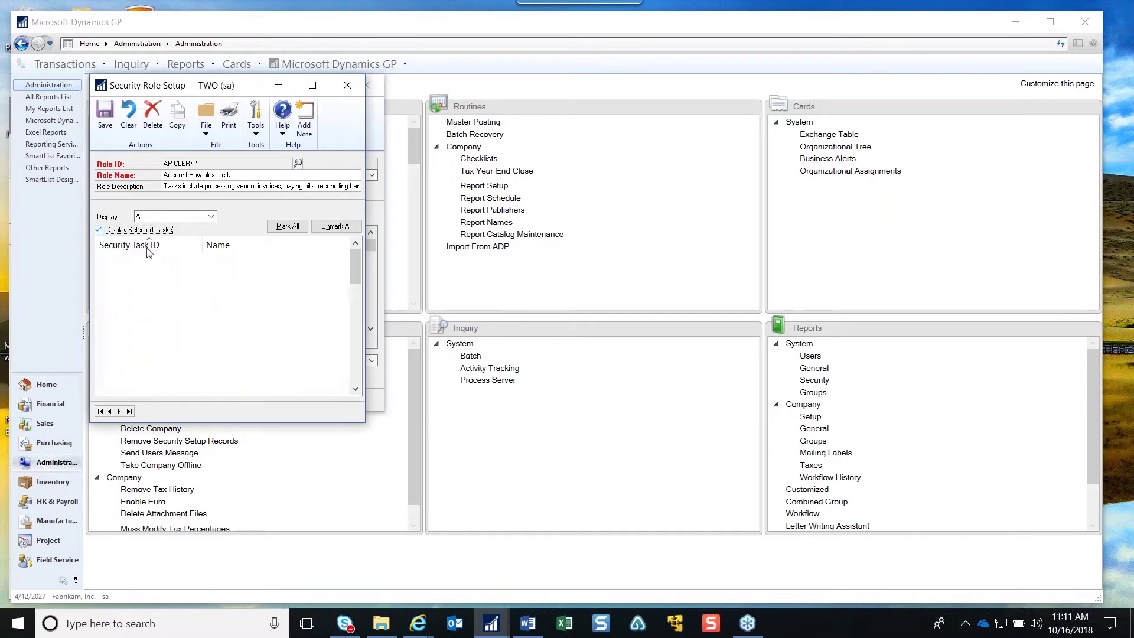
scroll(251, 343, "down", 8)
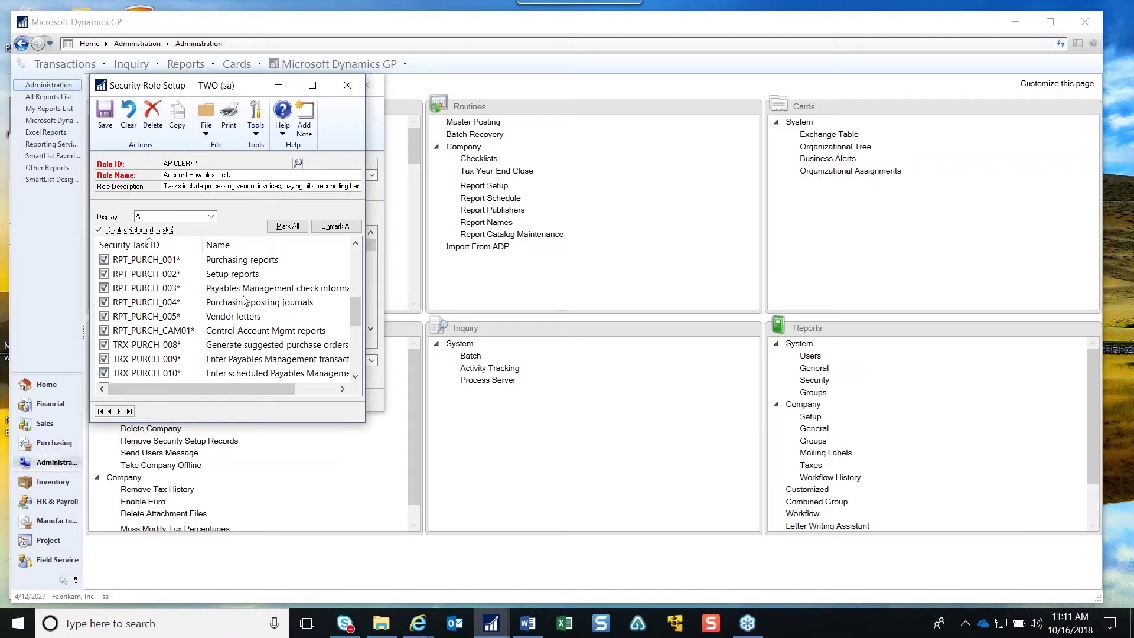
scroll(245, 300, "up", 1)
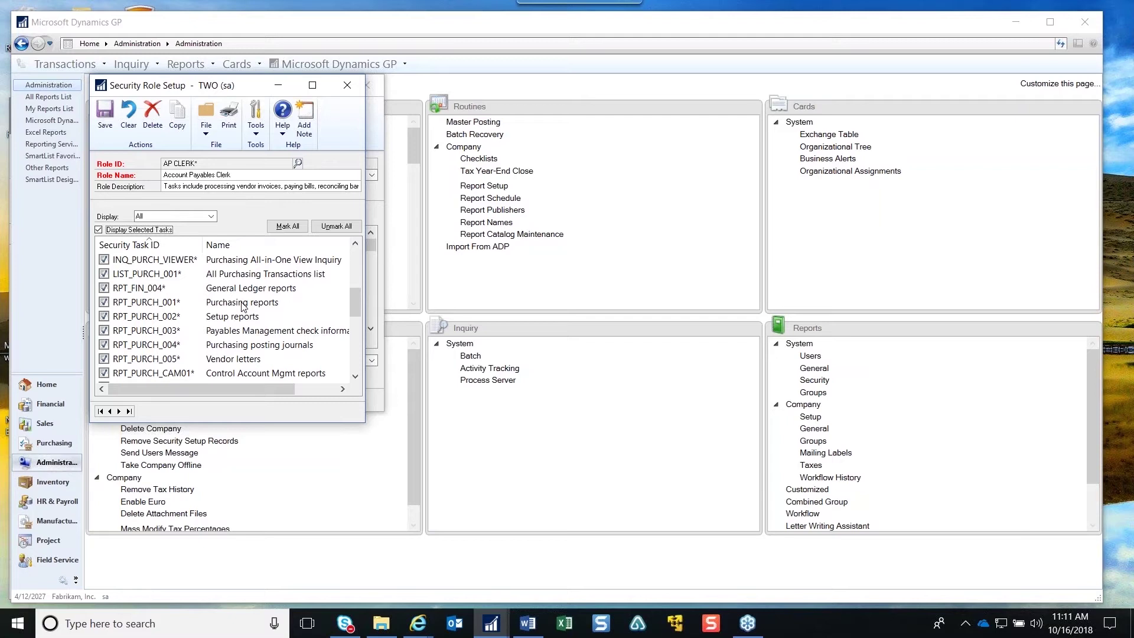
Open the RPT_PURCH_001* task and list its operations for product SmartList, type SmartList Object and series SmartList Objects
left_click(242, 303)
double_click(241, 303)
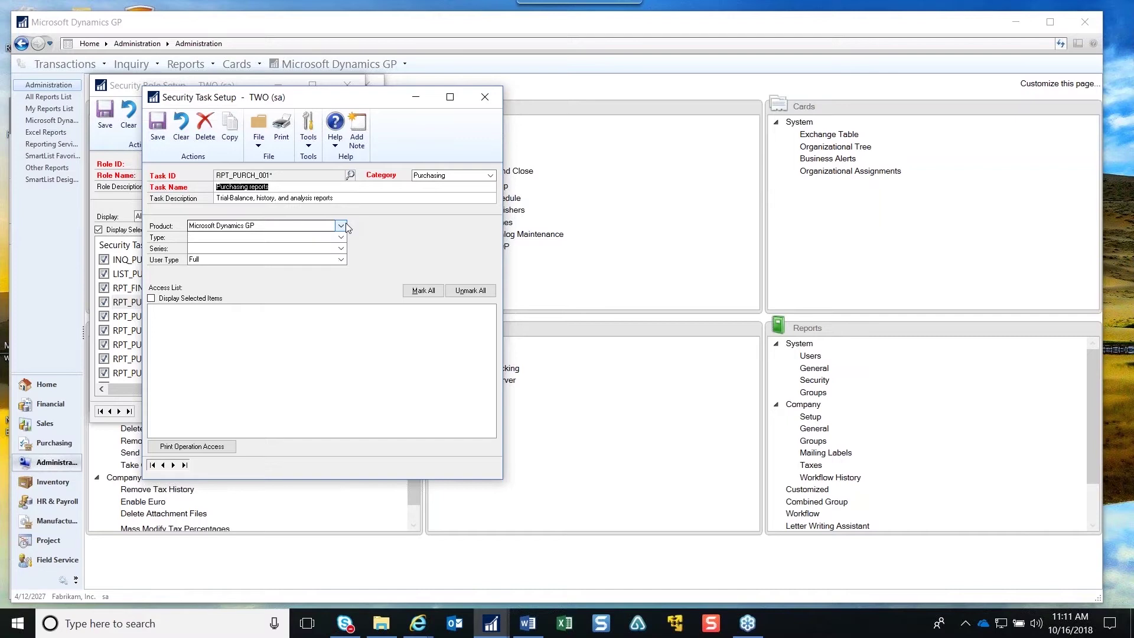
left_click(342, 226)
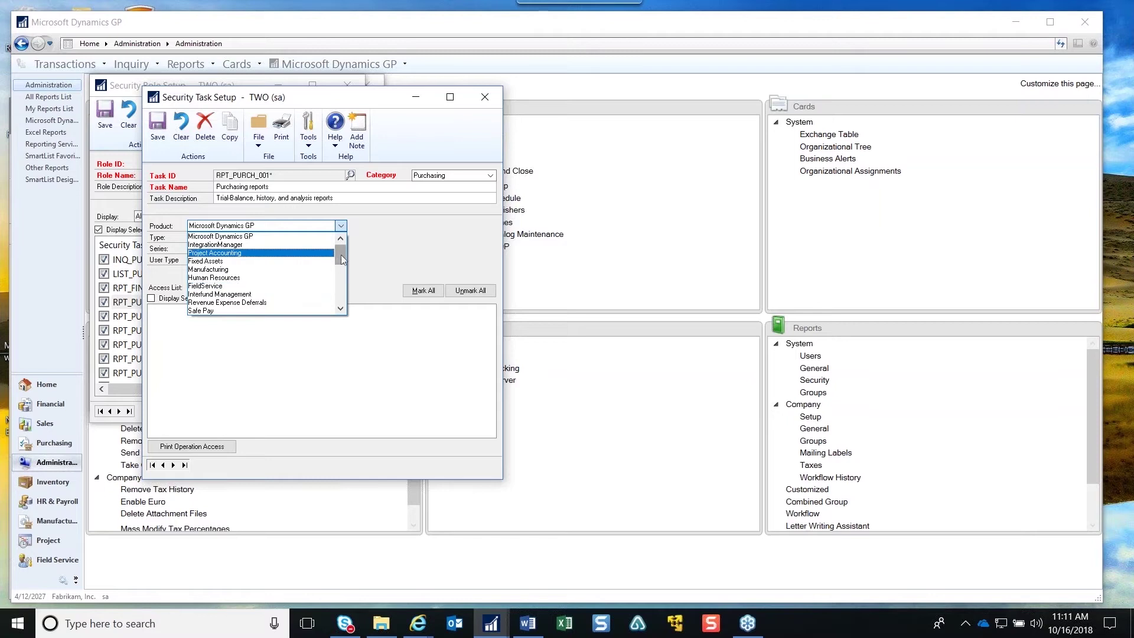
left_click_drag(336, 255, 332, 272)
left_click(281, 269)
left_click(341, 237)
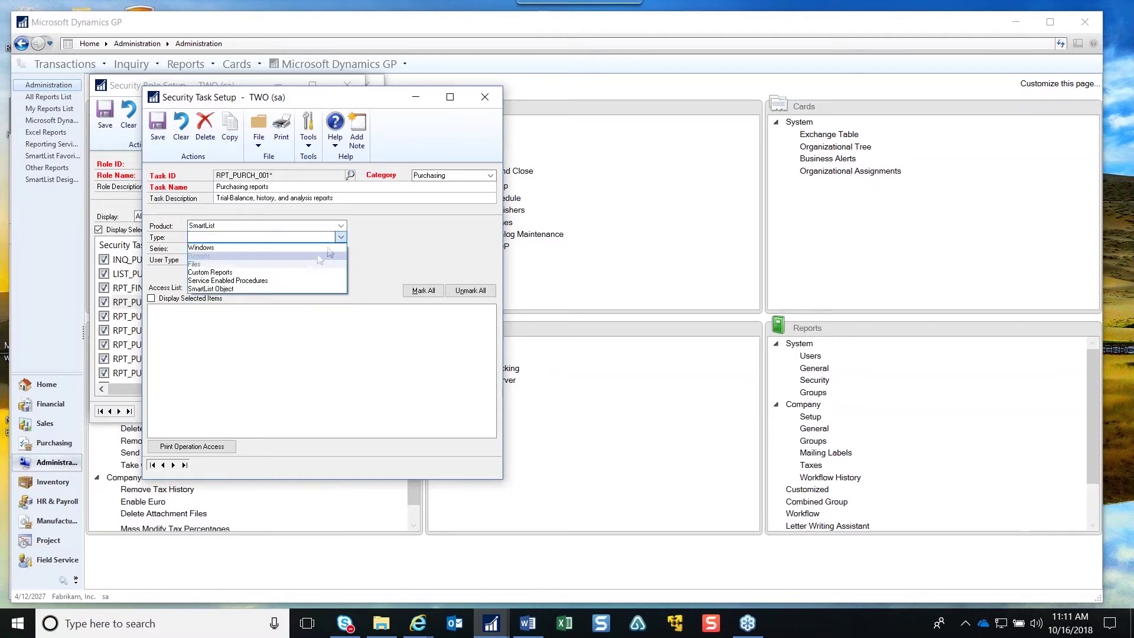
left_click(300, 289)
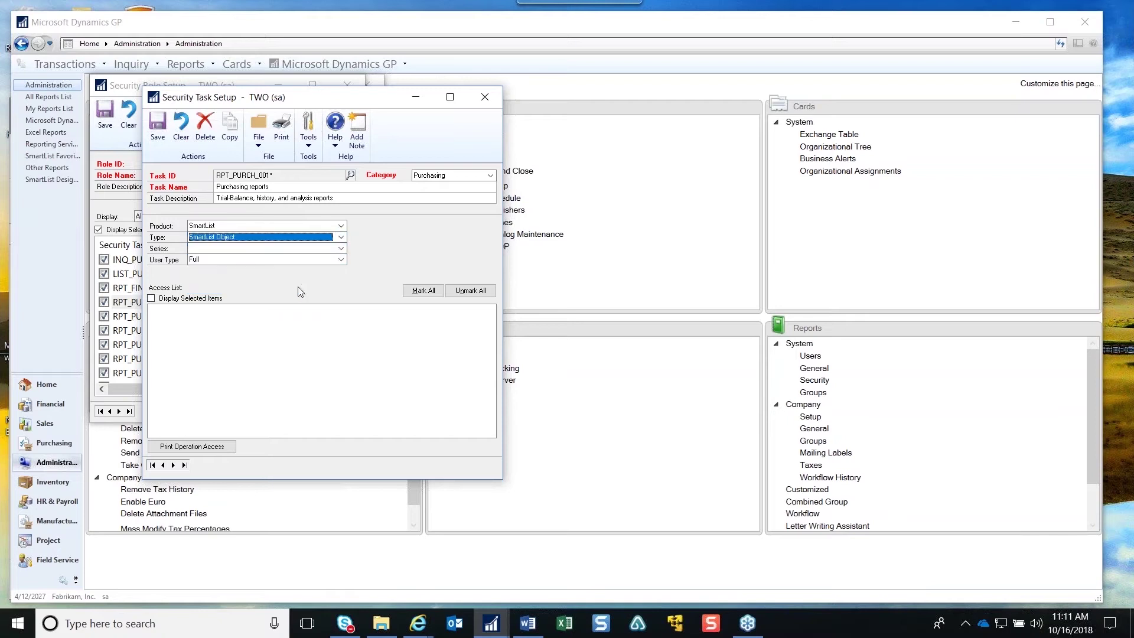
left_click(341, 248)
left_click(281, 259)
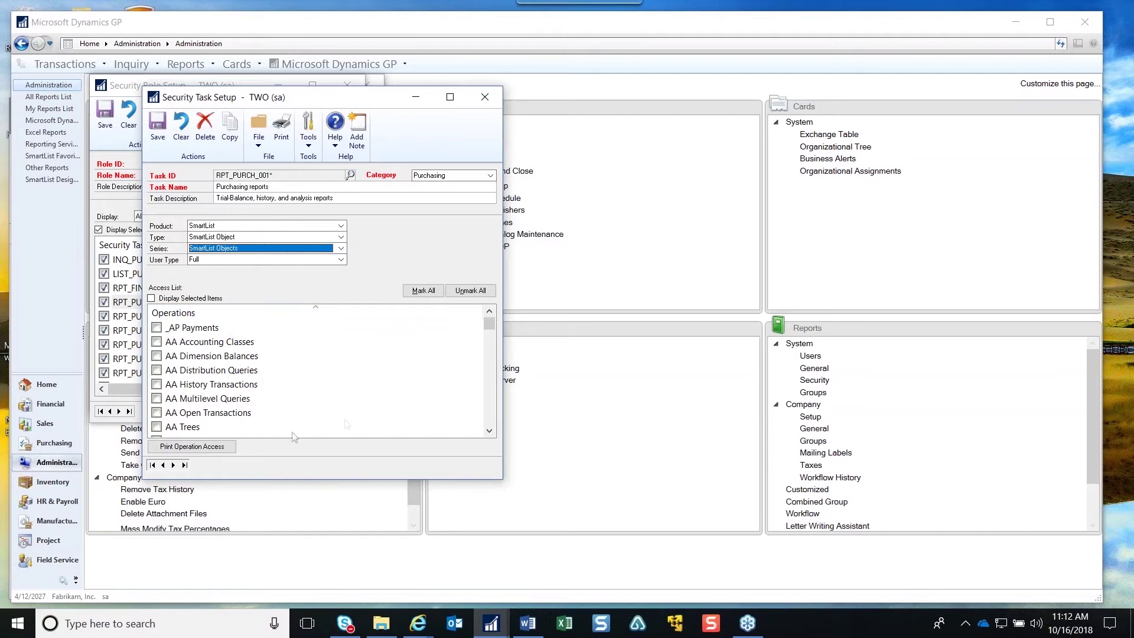
Grant the task access to _AP Payments and save it, and save and close the AP CLERK* role
left_click(489, 431)
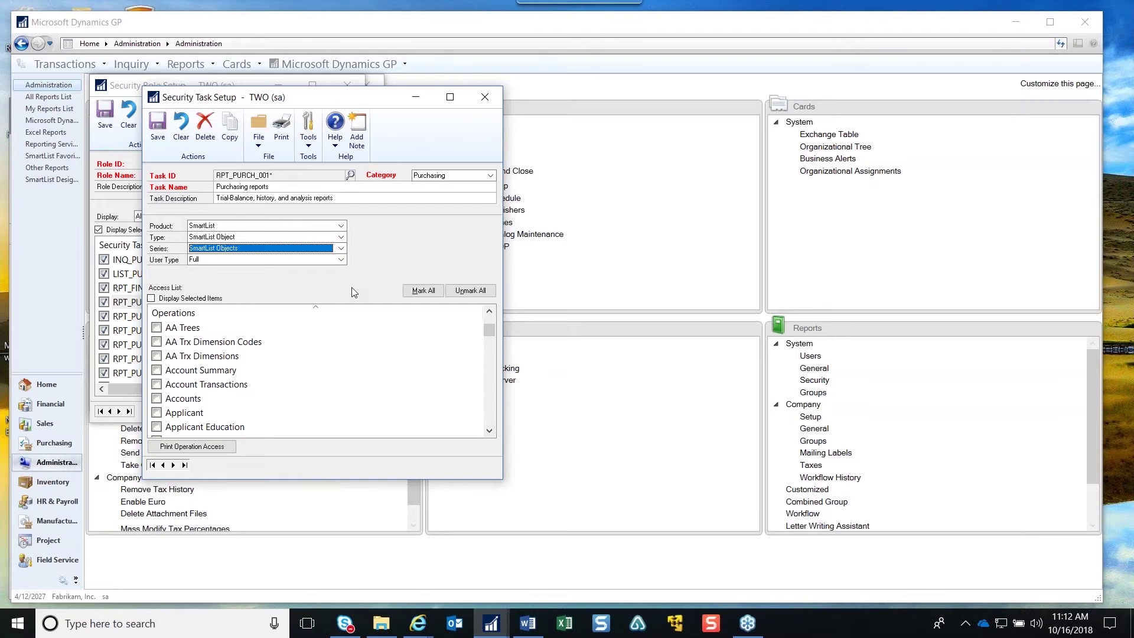
left_click_drag(489, 329, 491, 301)
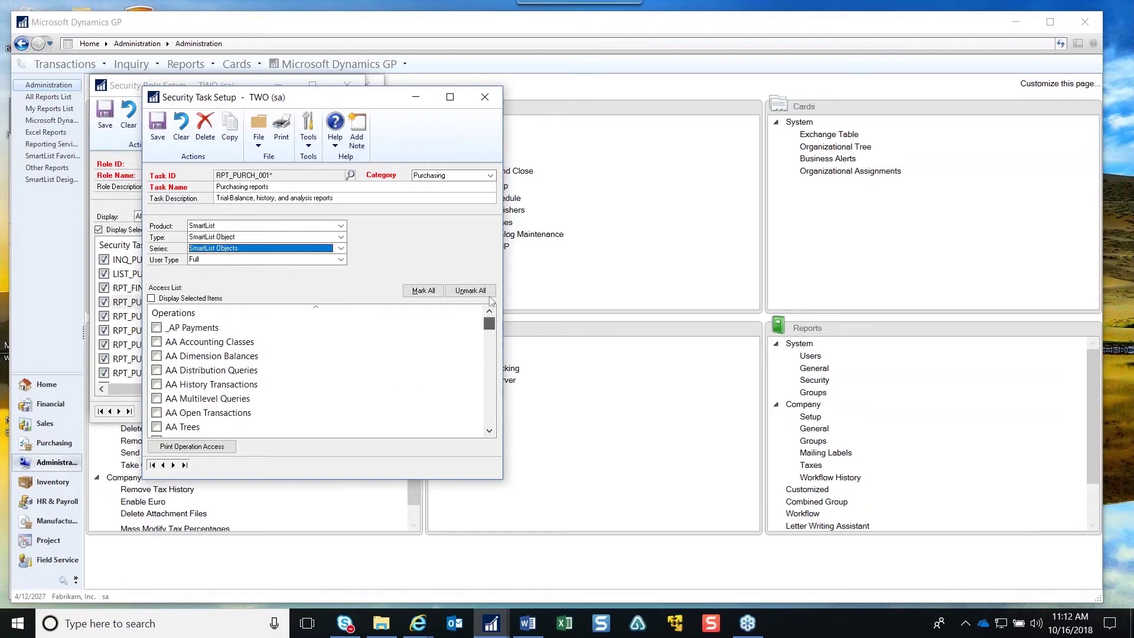
left_click(157, 329)
left_click(169, 132)
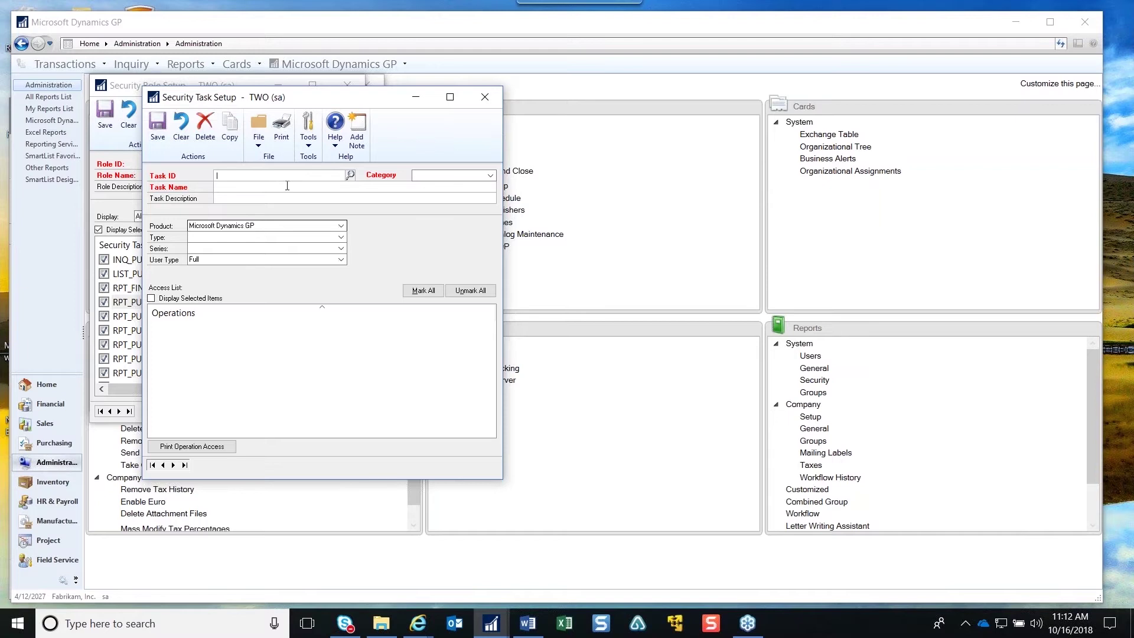
left_click(485, 98)
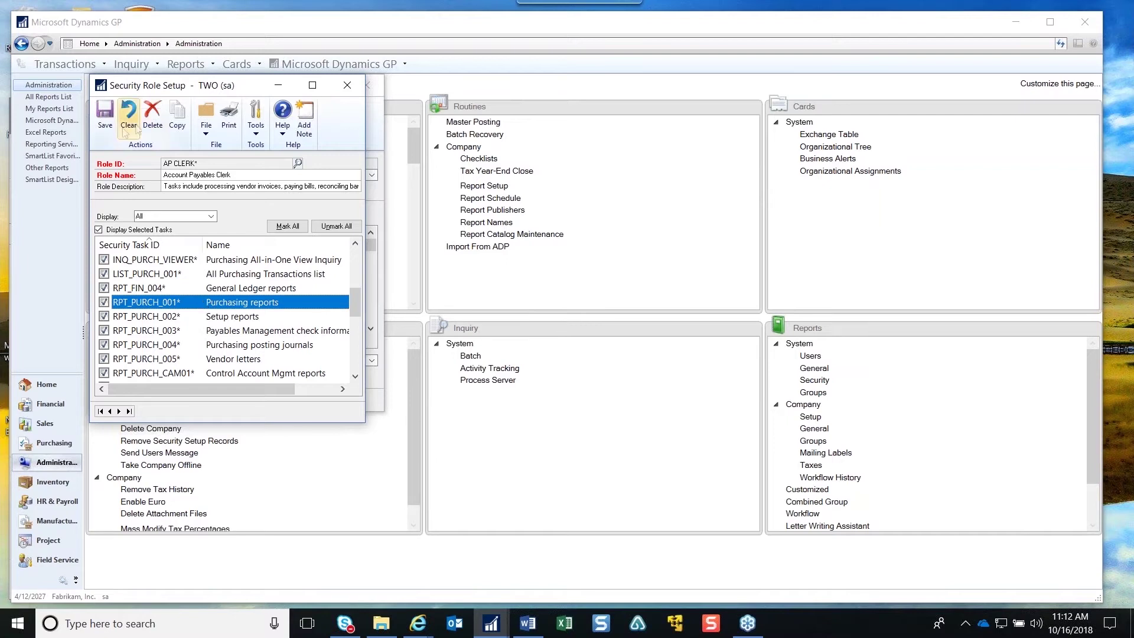
left_click(105, 112)
left_click(353, 87)
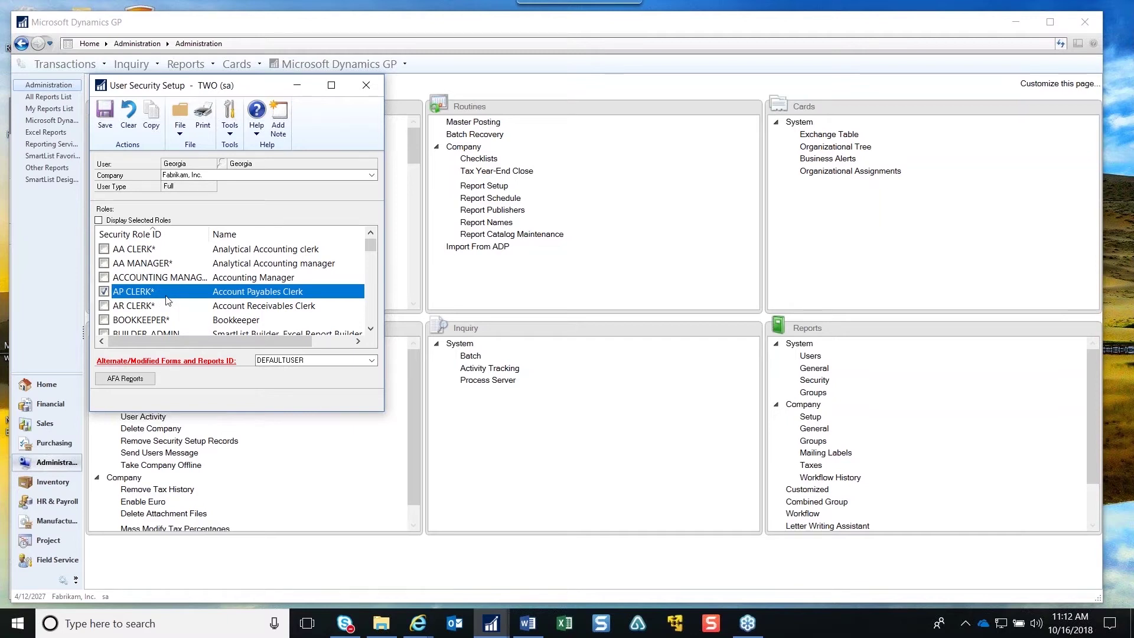
Show only the user's selected roles, remove the POWERUSER role, and save and close User Security Setup
left_click(174, 222)
left_click(105, 263)
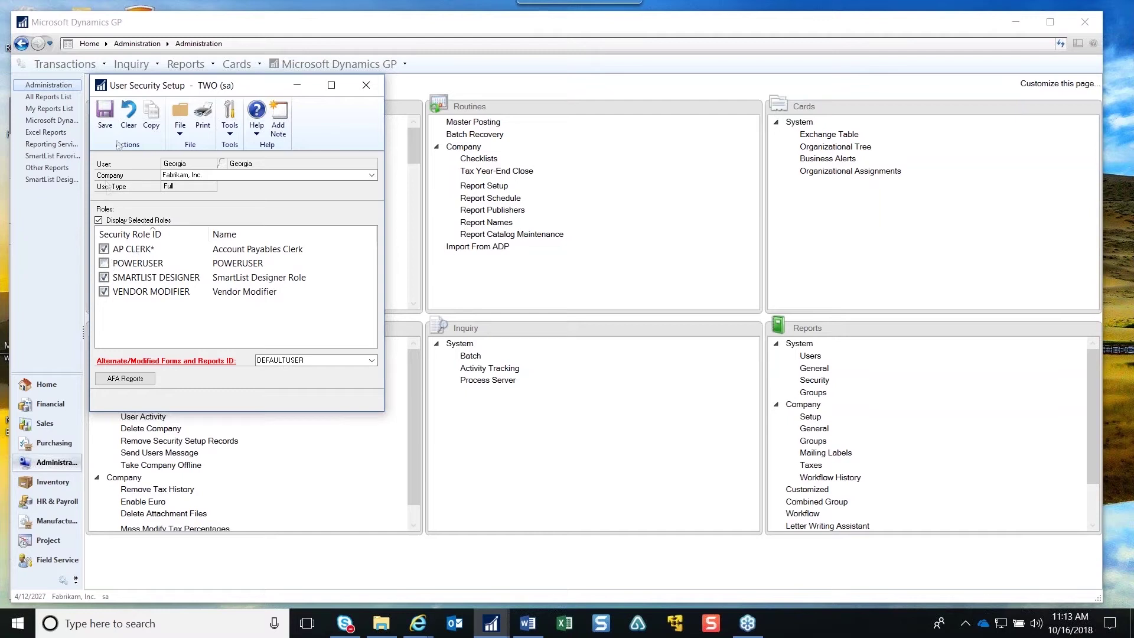
left_click(105, 112)
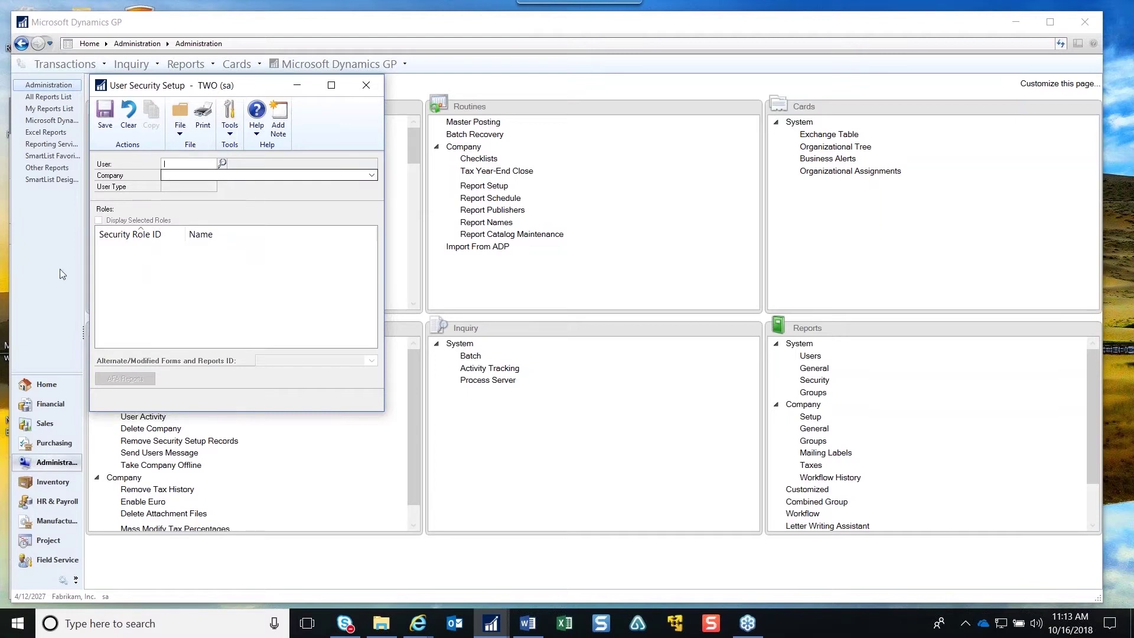
left_click(366, 89)
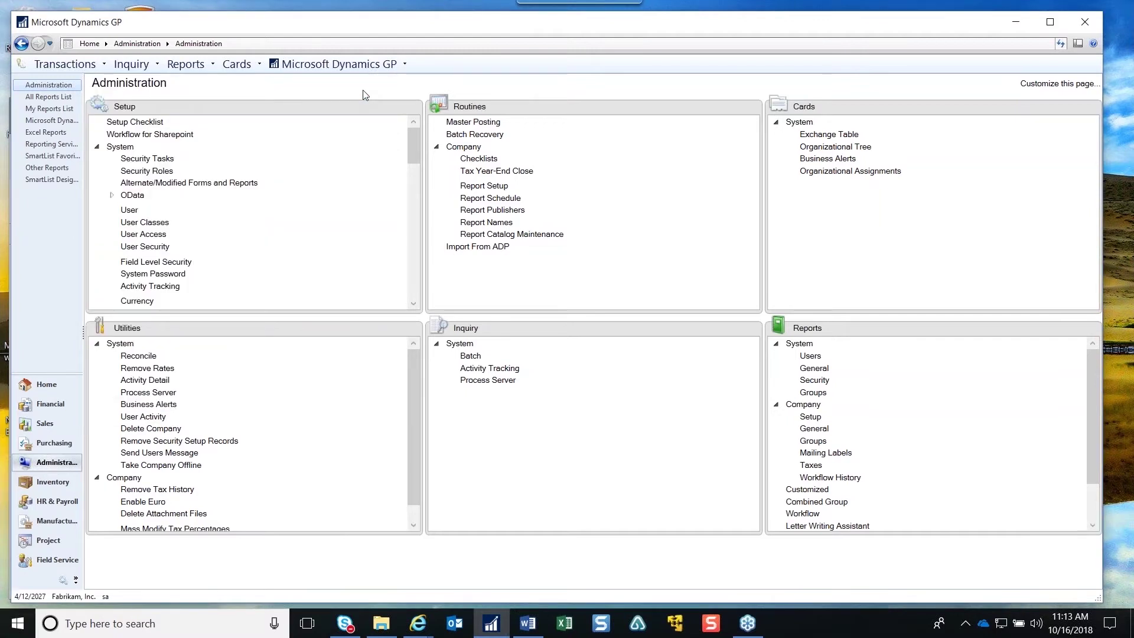
Set the Default Sales Doc. Type to Order in User Preferences and open the AutoComplete settings
left_click(346, 66)
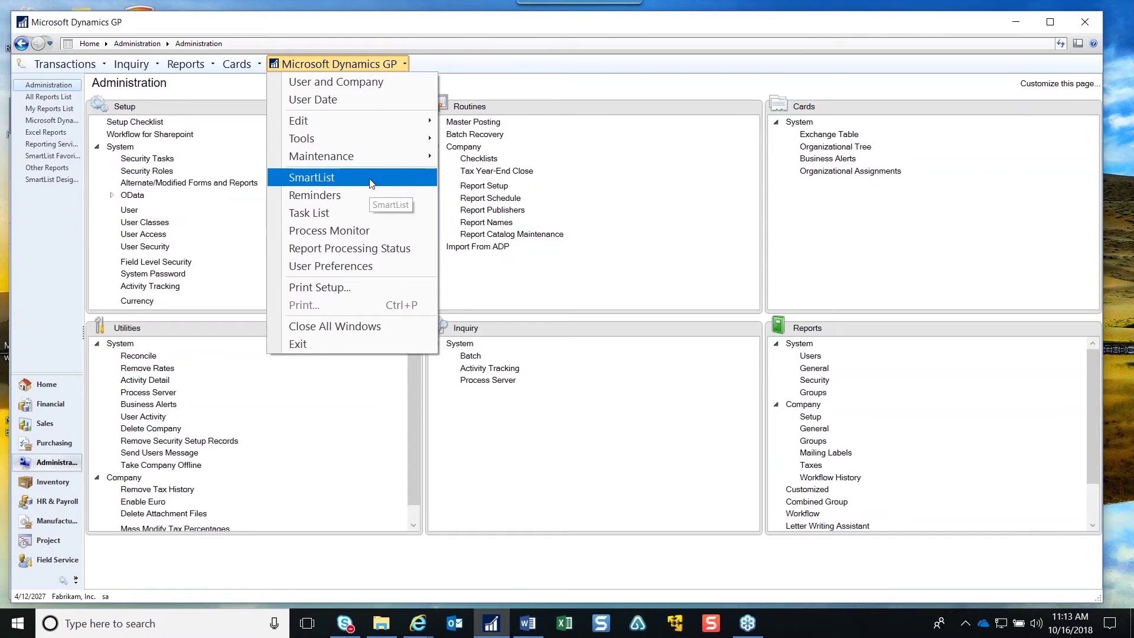
left_click(368, 267)
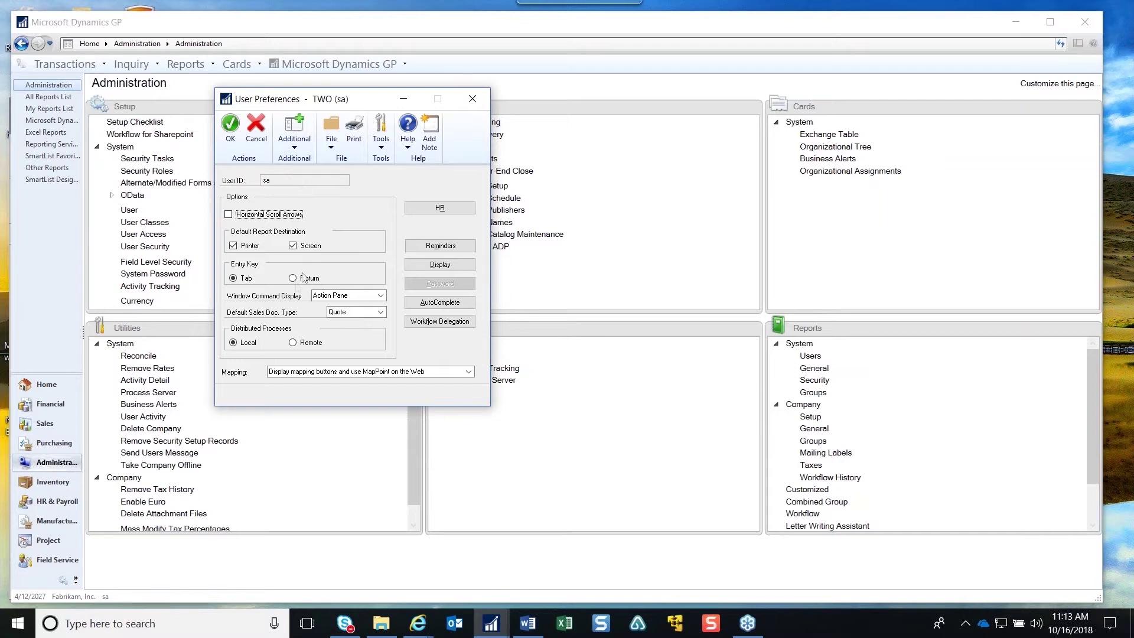
left_click(381, 296)
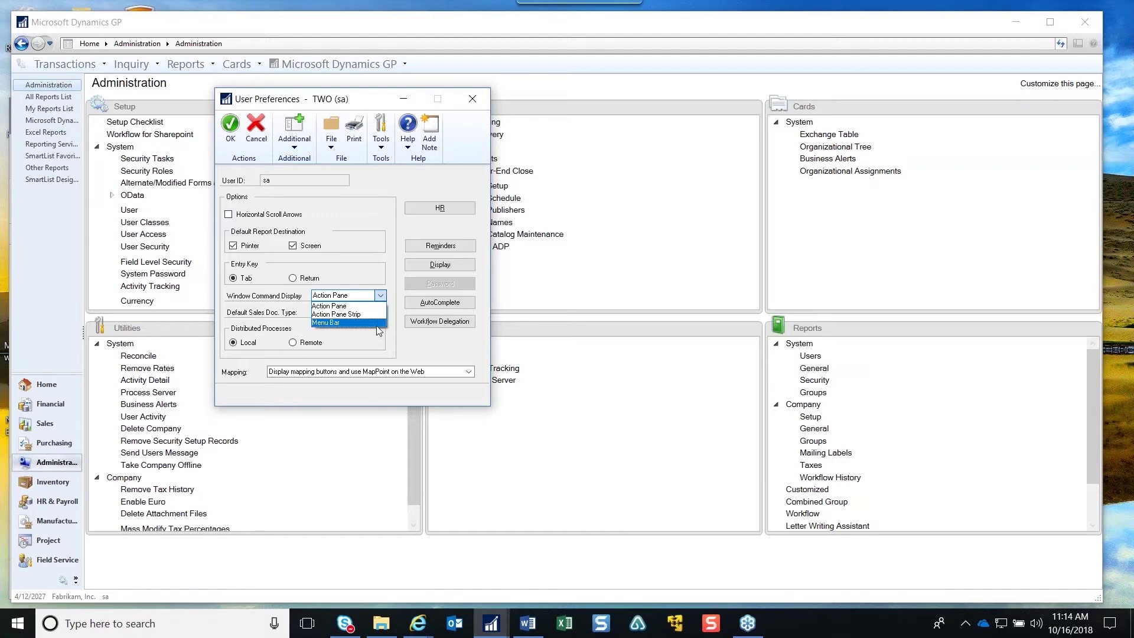
left_click(360, 218)
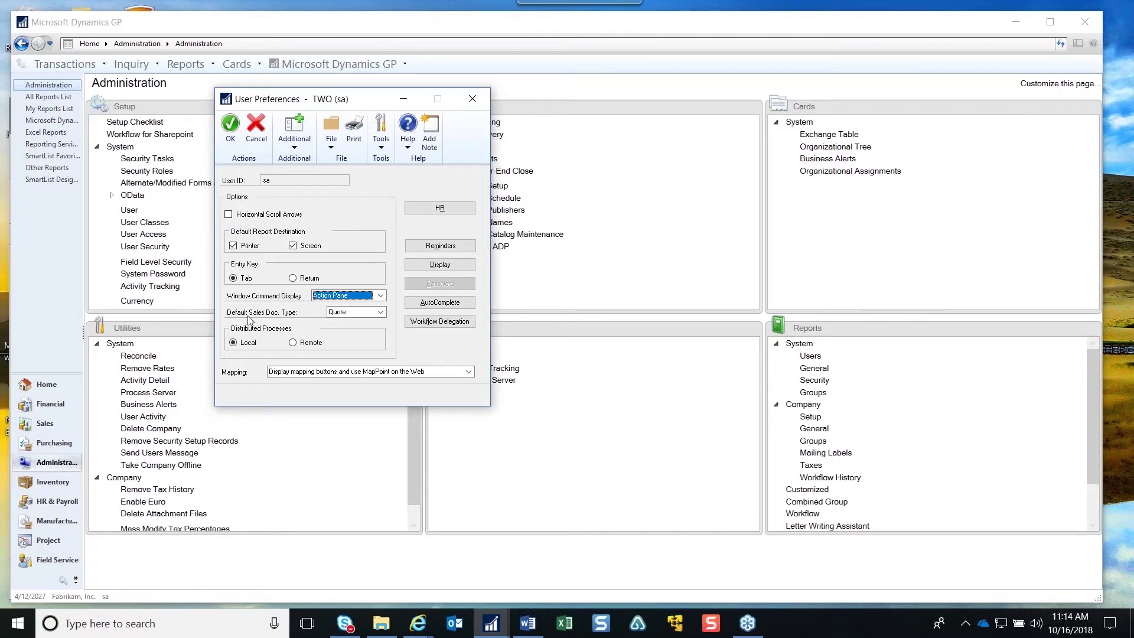
left_click(381, 312)
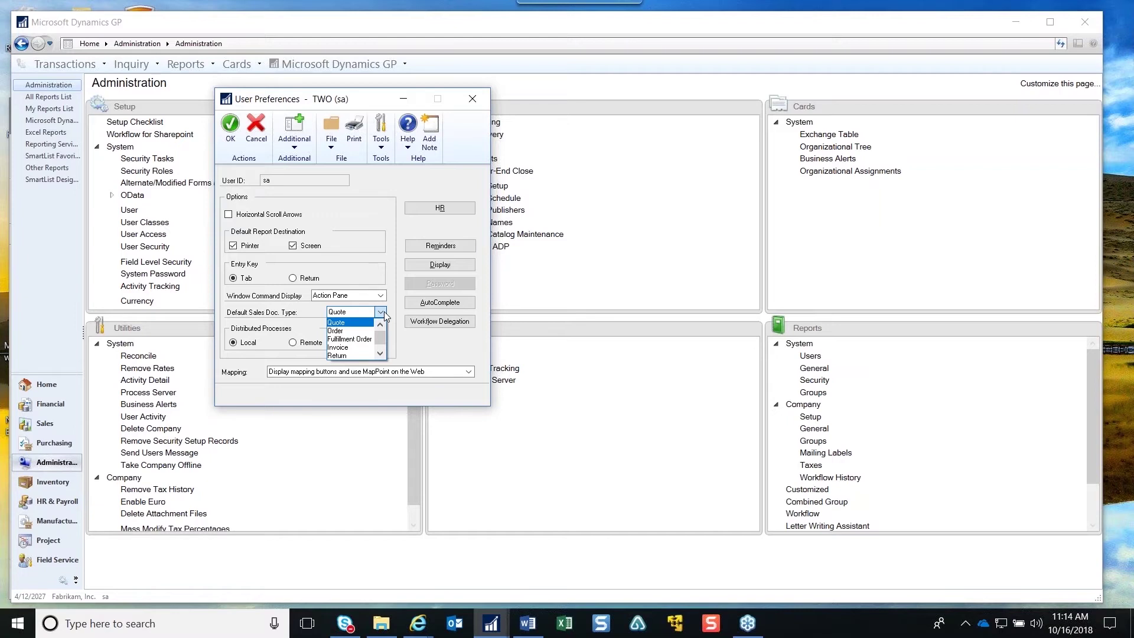
left_click(342, 331)
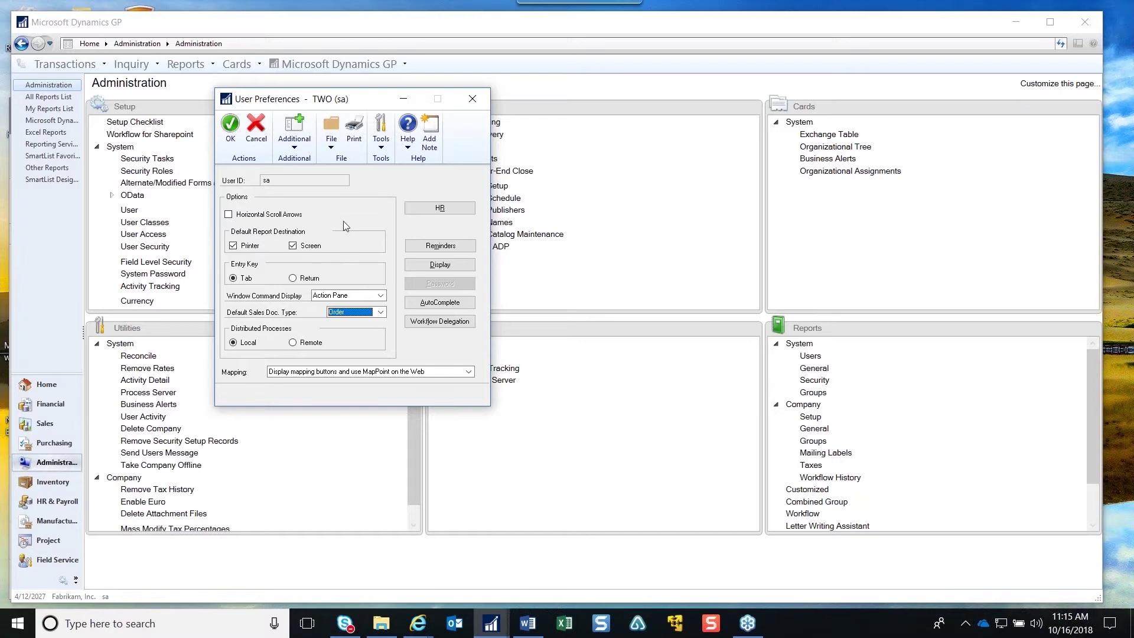
left_click(437, 304)
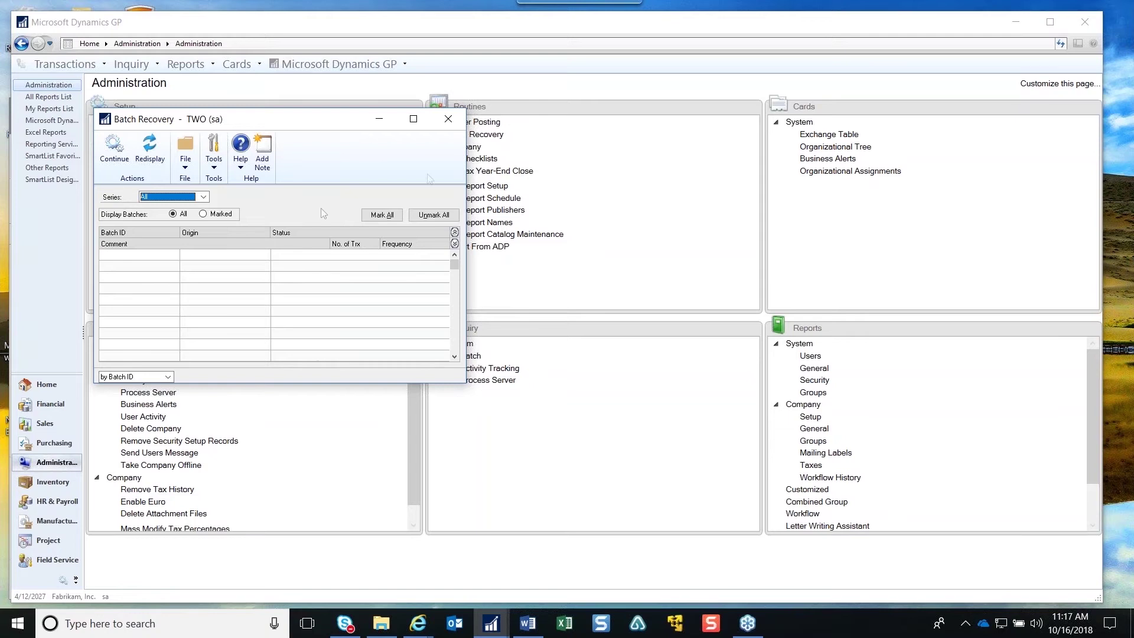
Close Batch Recovery, unmark the DOCS batch in Master Posting, and recheck the refreshed batch list before closing it
left_click(453, 125)
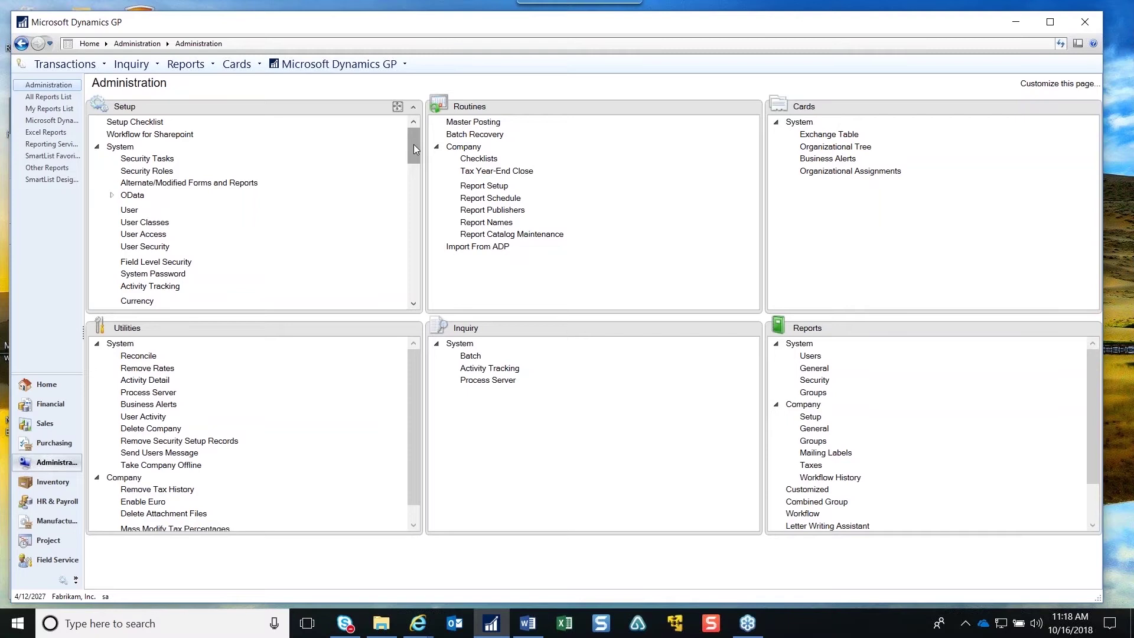
left_click(482, 123)
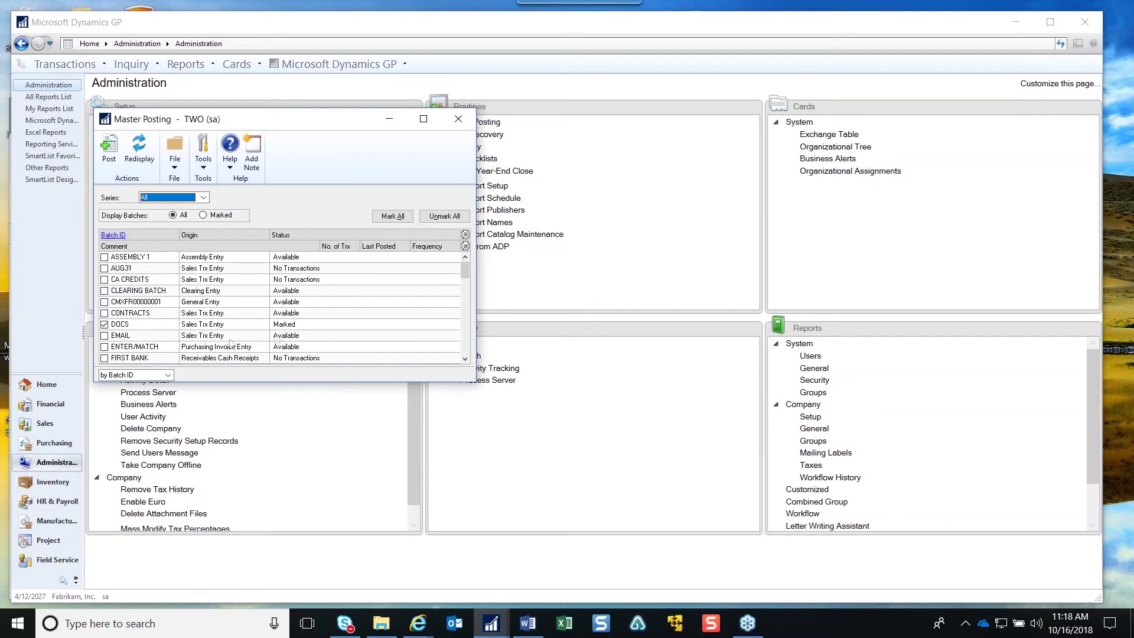
left_click(105, 324)
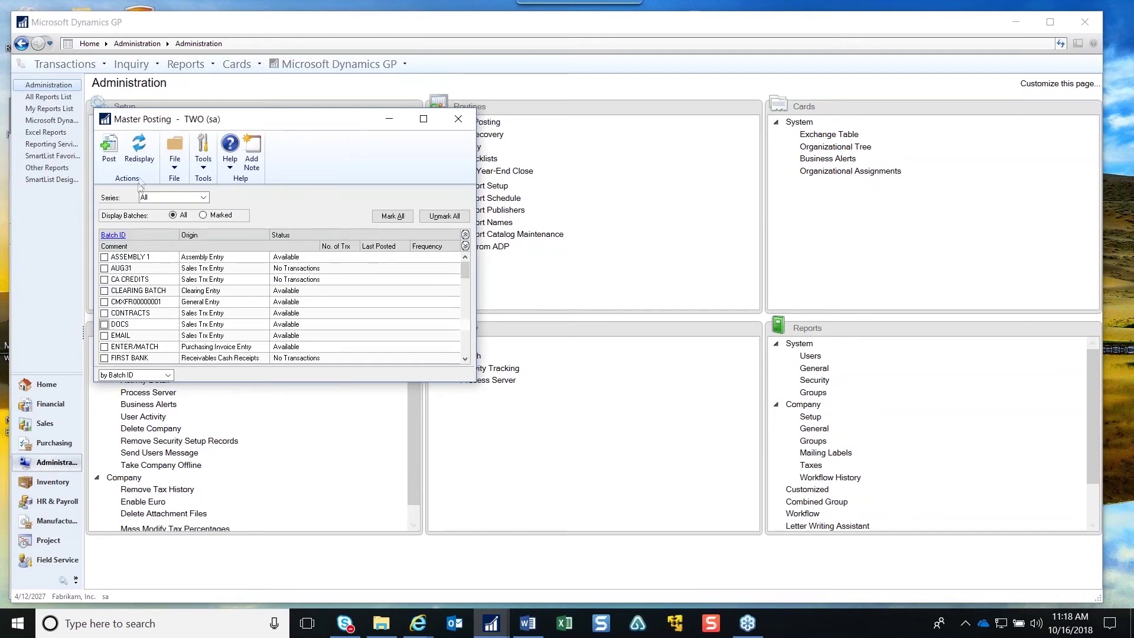
left_click(144, 147)
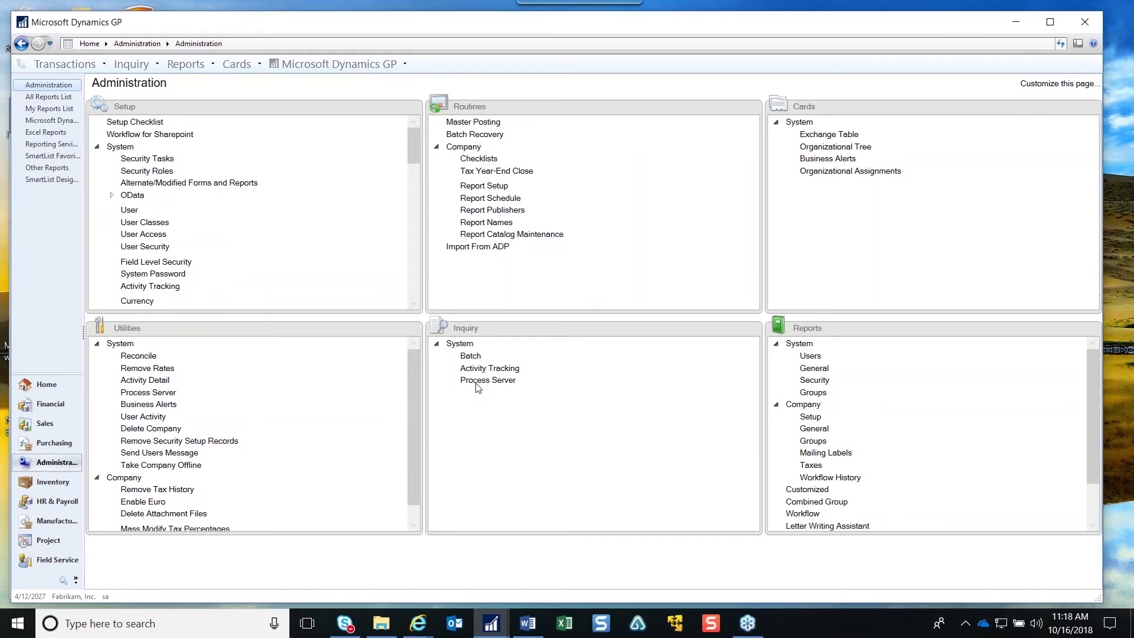
left_click(495, 222)
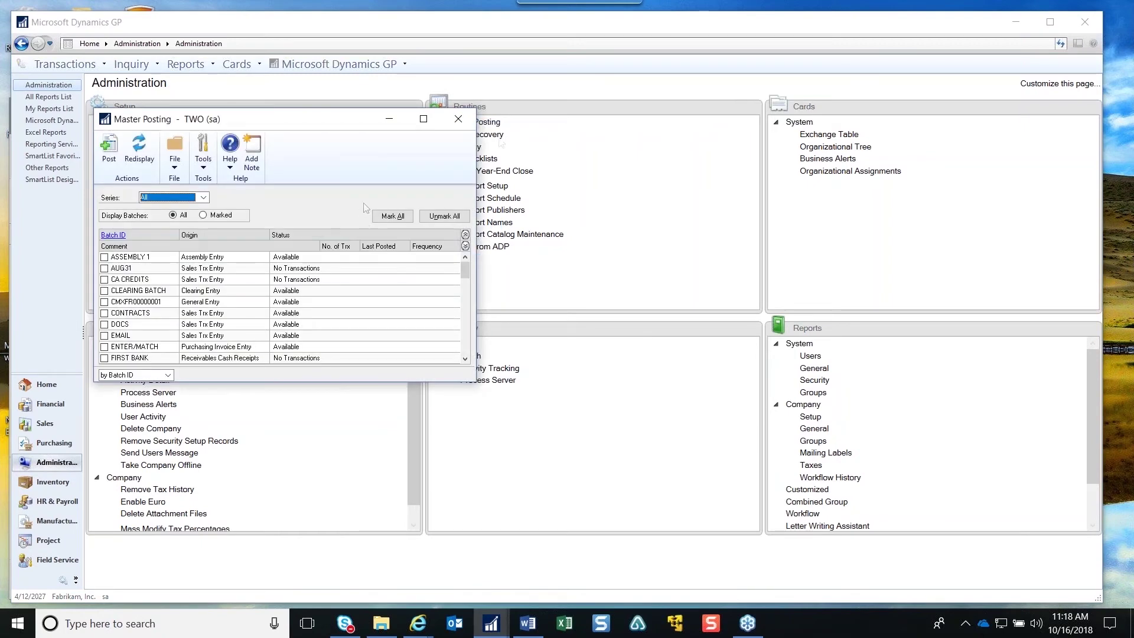
left_click(459, 117)
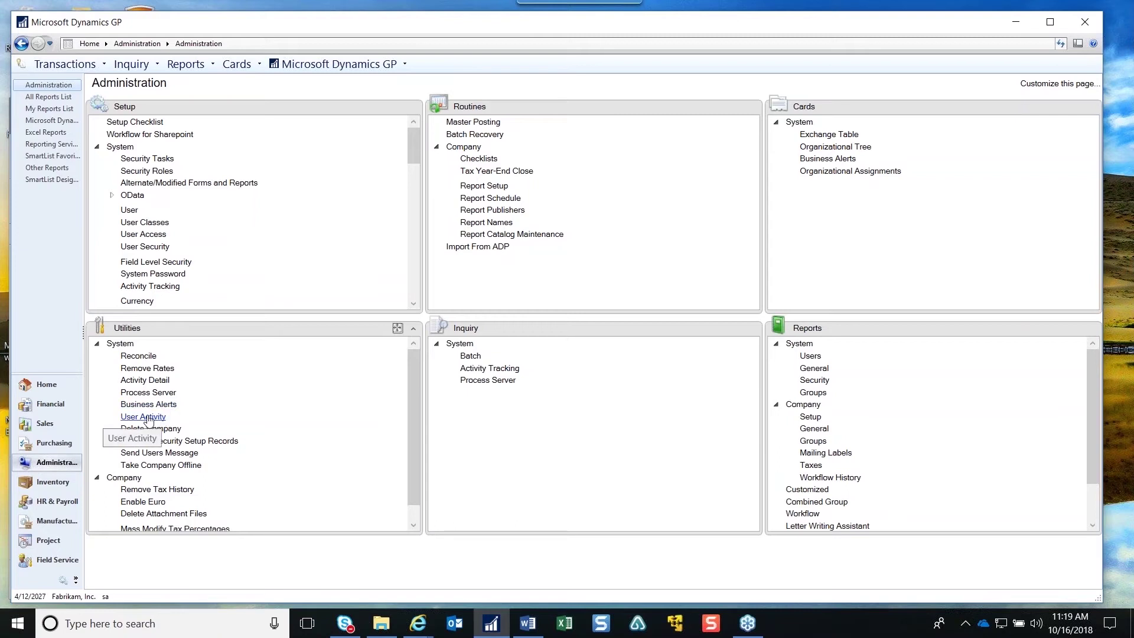
Open the User Activity utility to view the users logged in by user ID
left_click(149, 420)
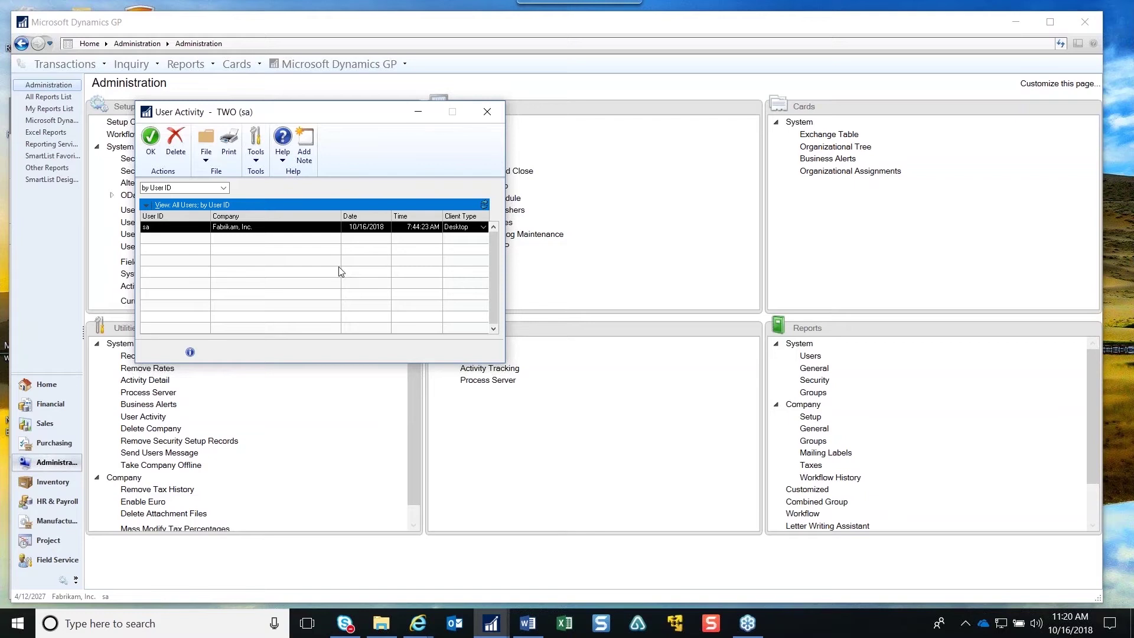
Close the User Activity window and return to the Home page
left_click(487, 111)
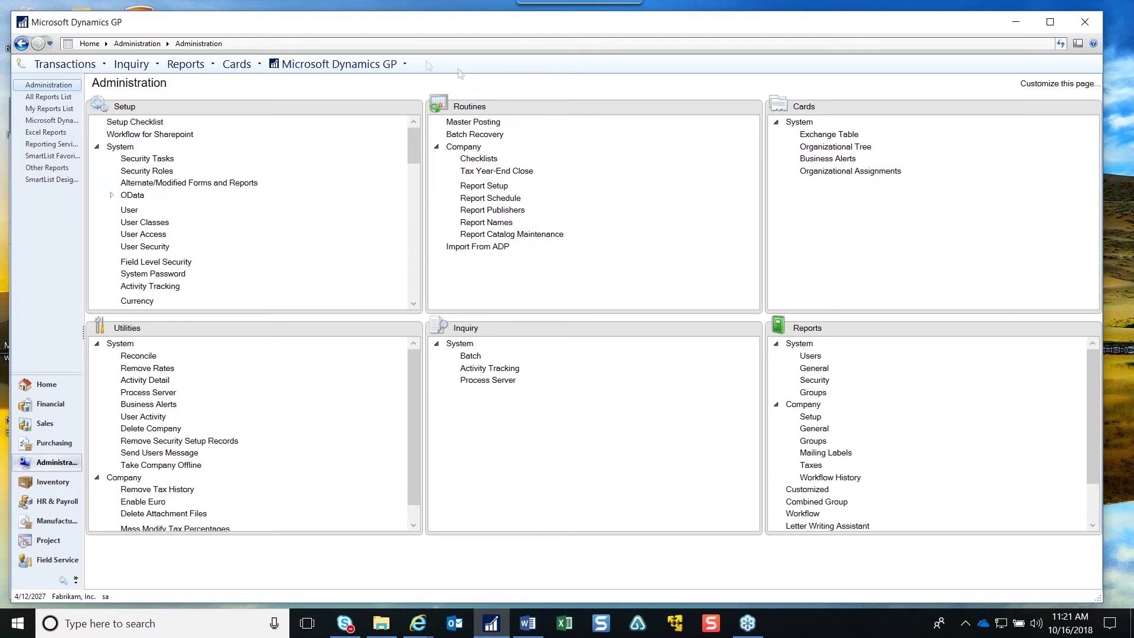
left_click(406, 65)
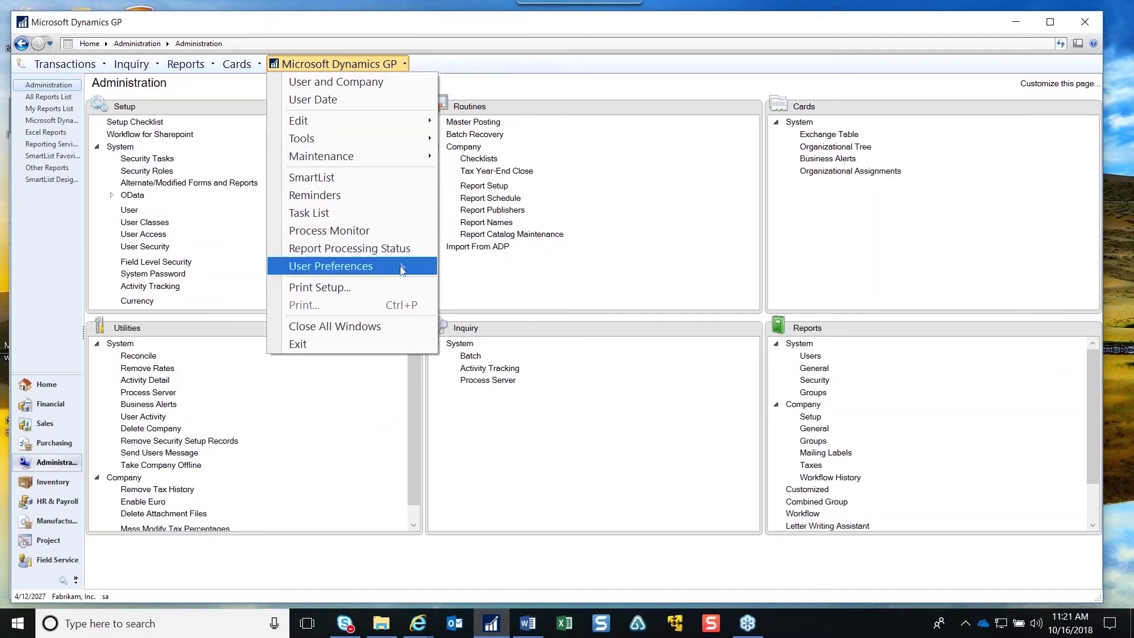
left_click(381, 338)
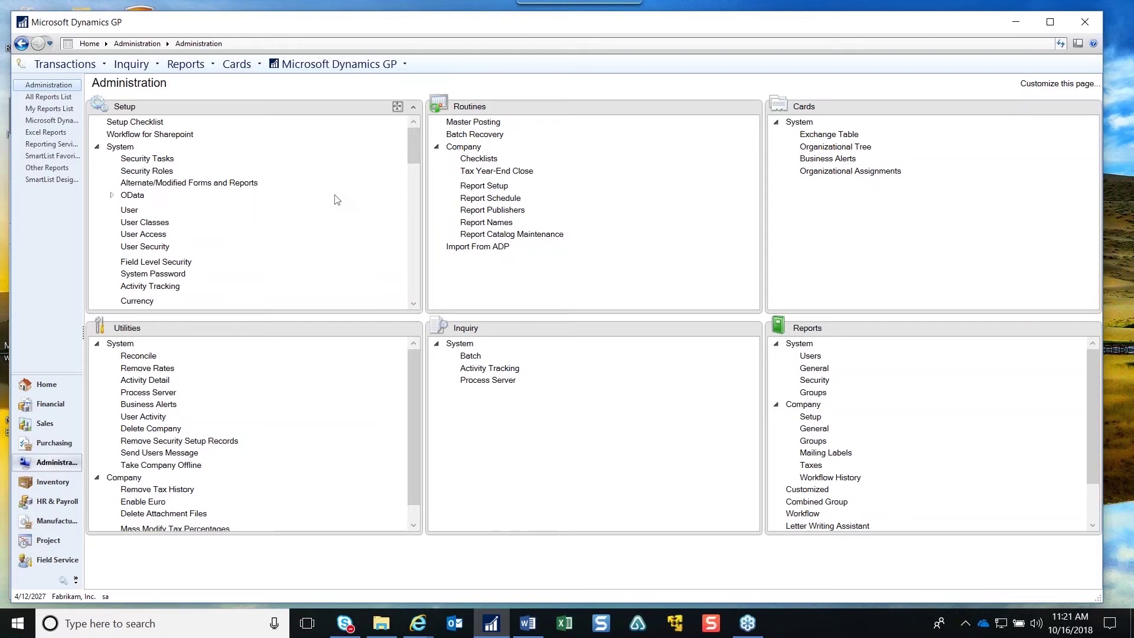
left_click(42, 384)
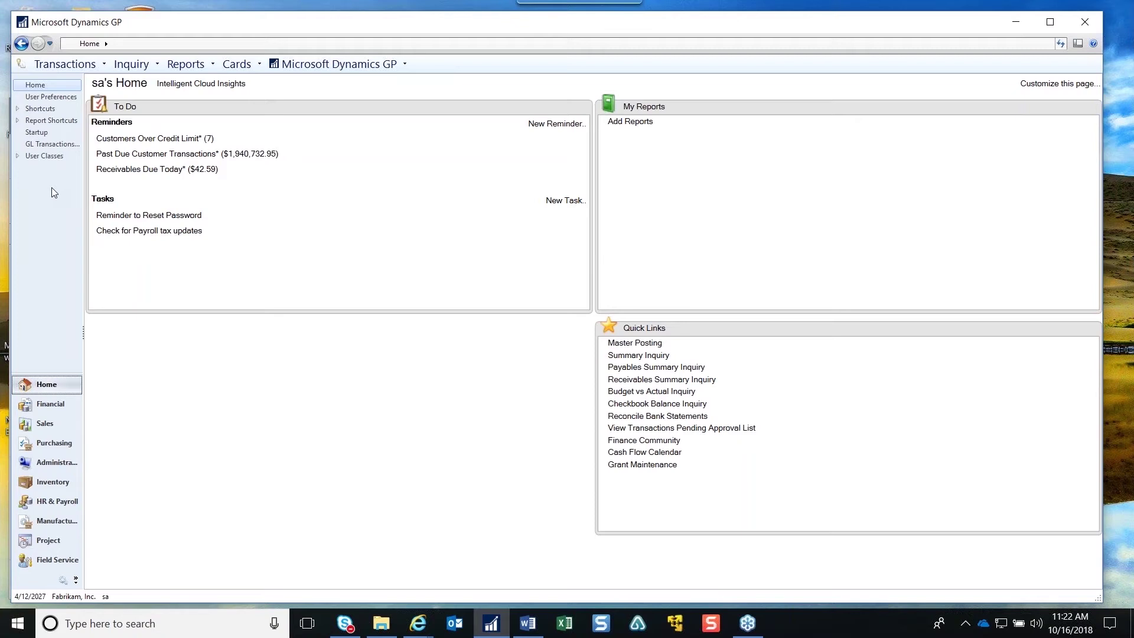
Open the Professional Services Tools Library from PSTL Main Setup and start the Company Copy tool
left_click(64, 581)
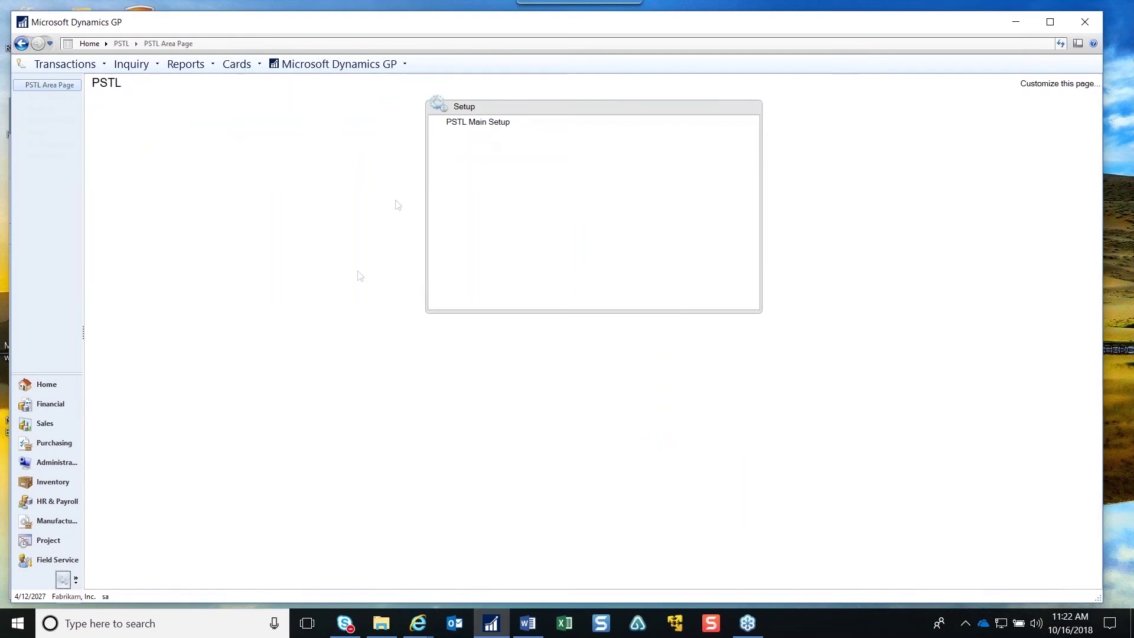
left_click(489, 121)
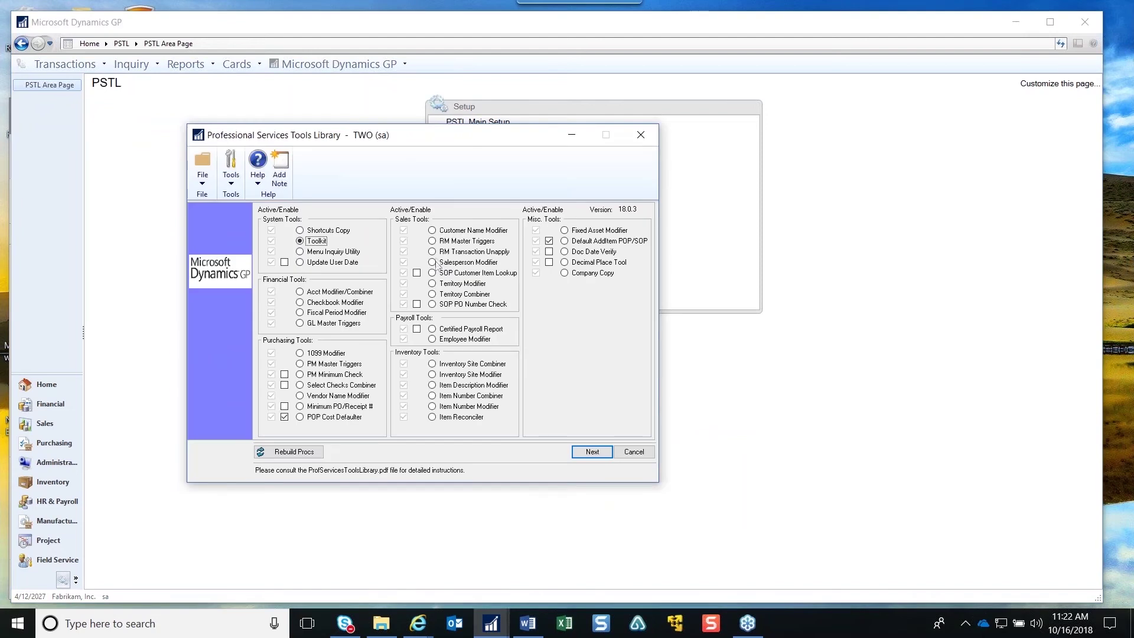
left_click_drag(435, 140, 420, 119)
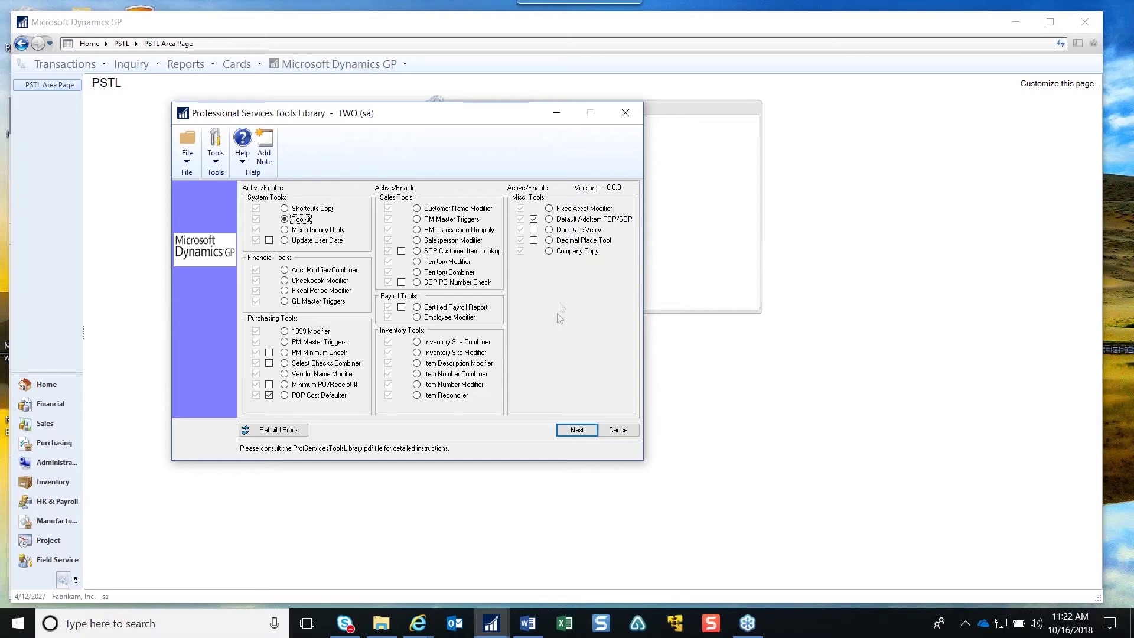
left_click(549, 253)
left_click(572, 430)
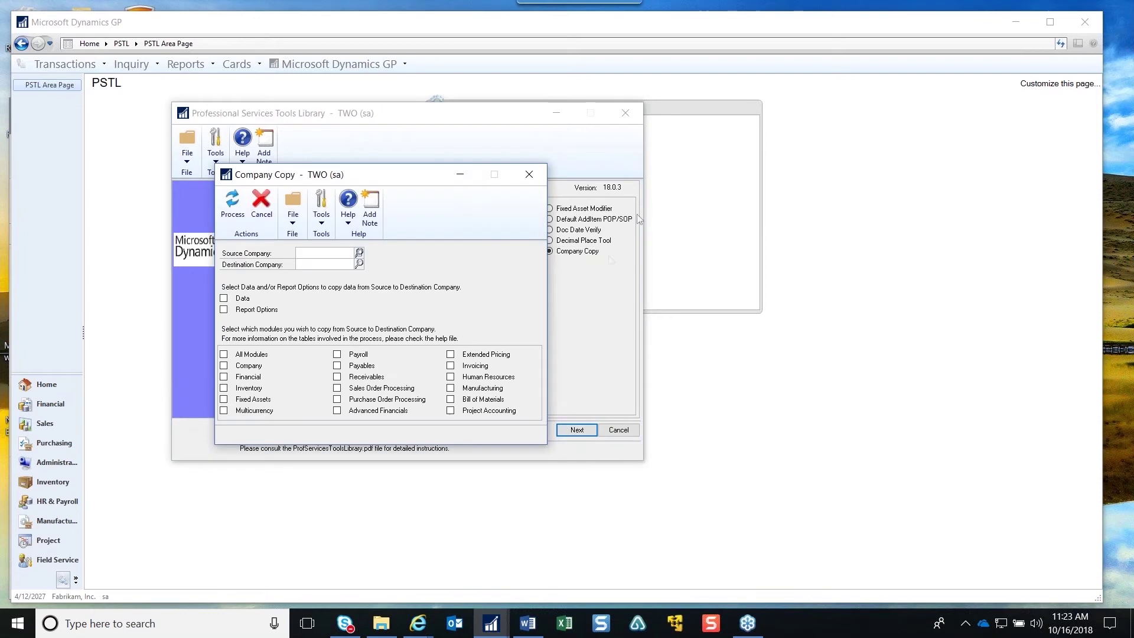
left_click_drag(444, 176, 419, 164)
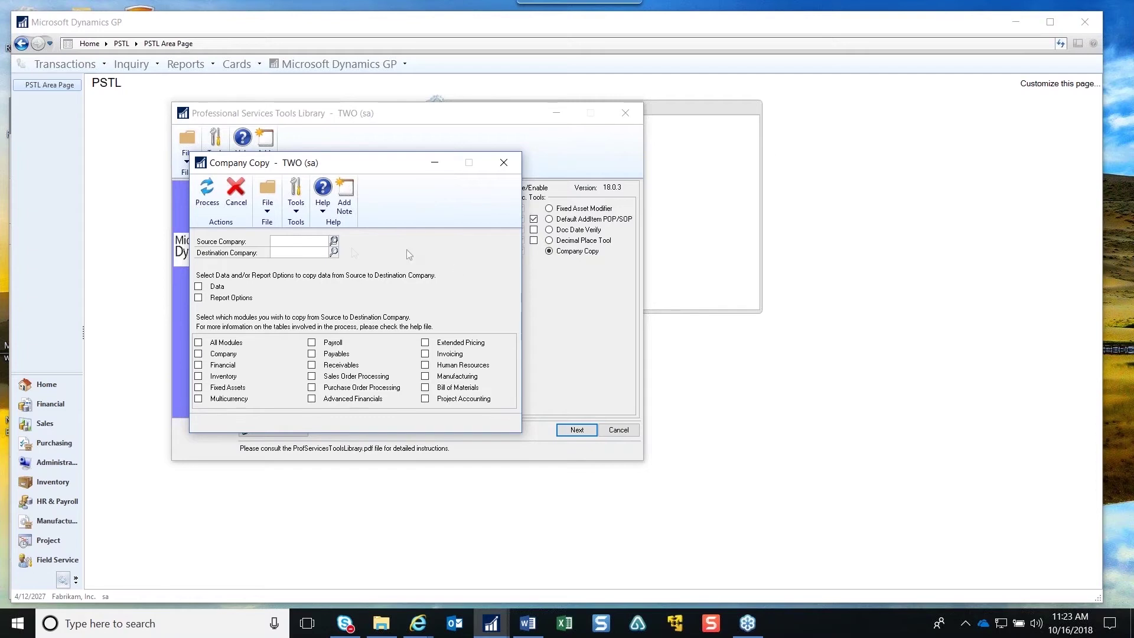
Set the source company to TWO and try GS and TEST as the destination company
left_click(309, 242)
type("TWO")
key("Tab")
type("GS")
key("Tab")
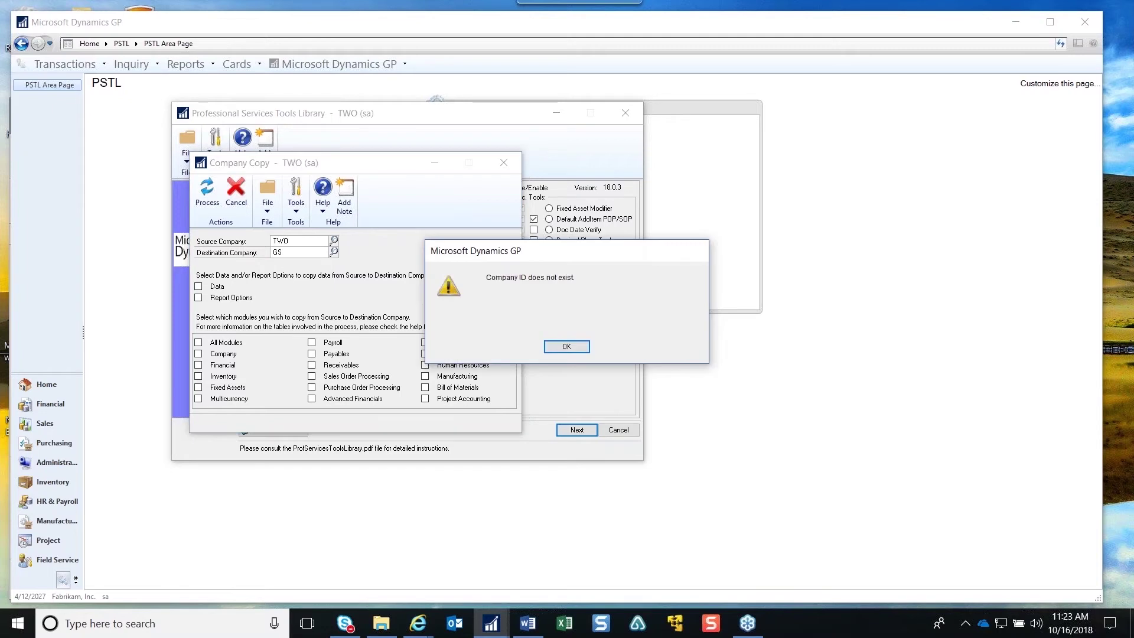
left_click(562, 348)
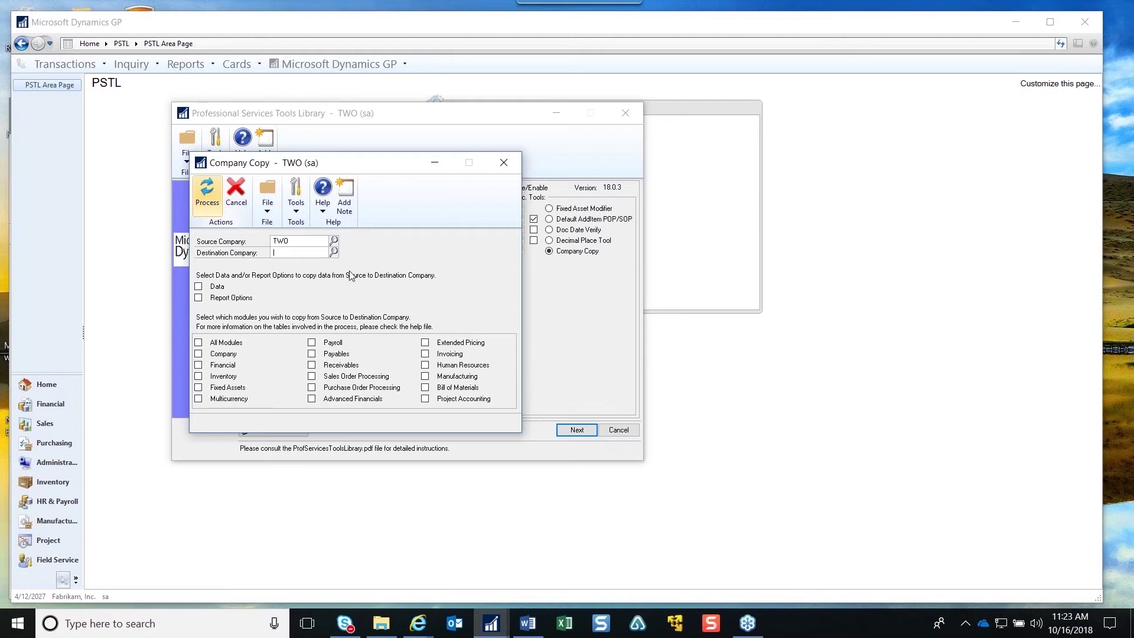
left_click(302, 254)
type("TEST")
key("Tab")
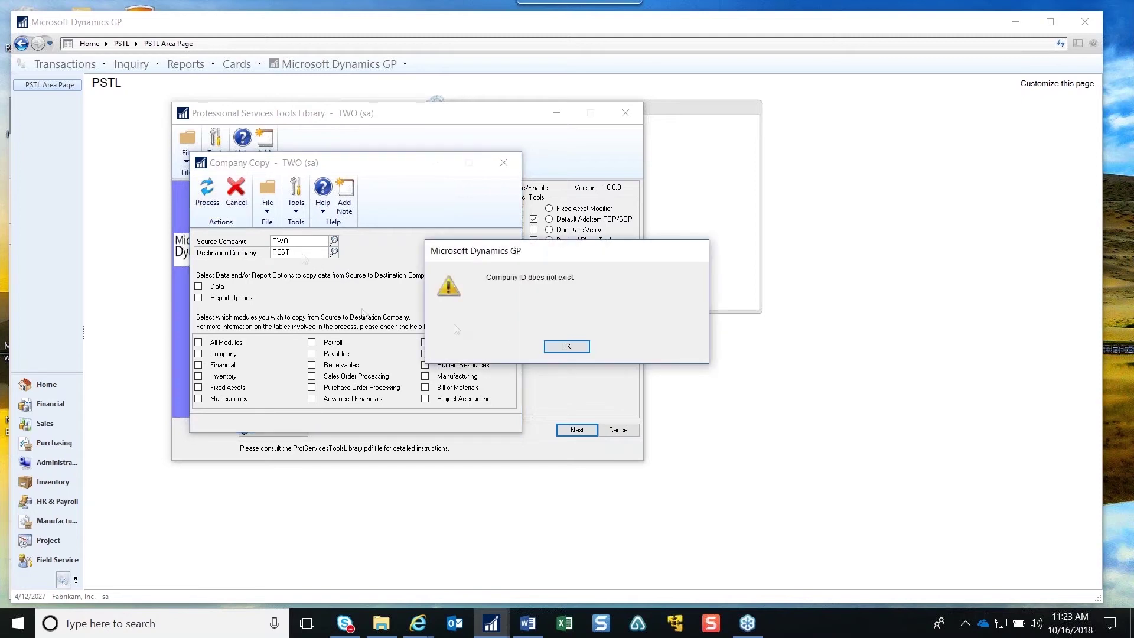
left_click(567, 351)
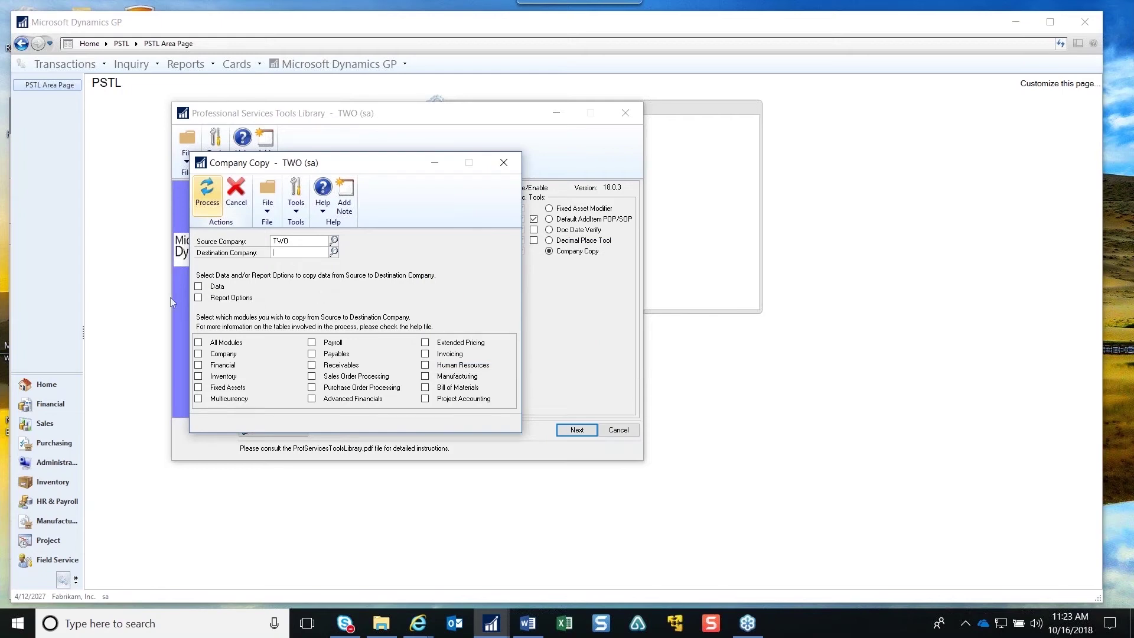
Mark Data and Report Options plus the Company and Financial modules for copying, and close Company Copy without processing
left_click(198, 286)
left_click(198, 298)
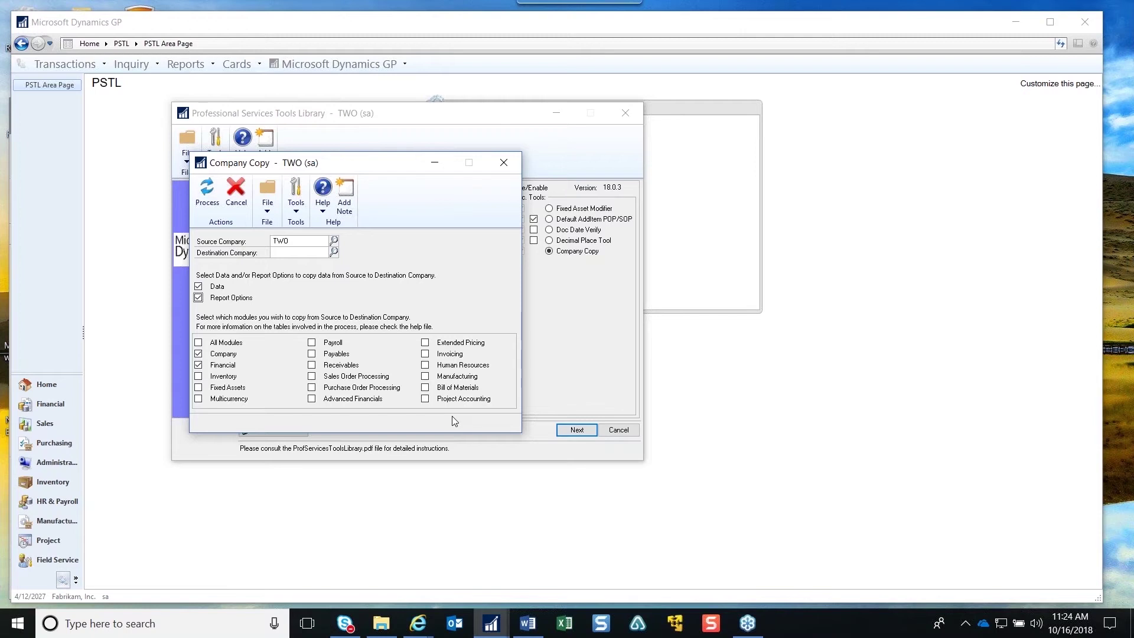
left_click(502, 164)
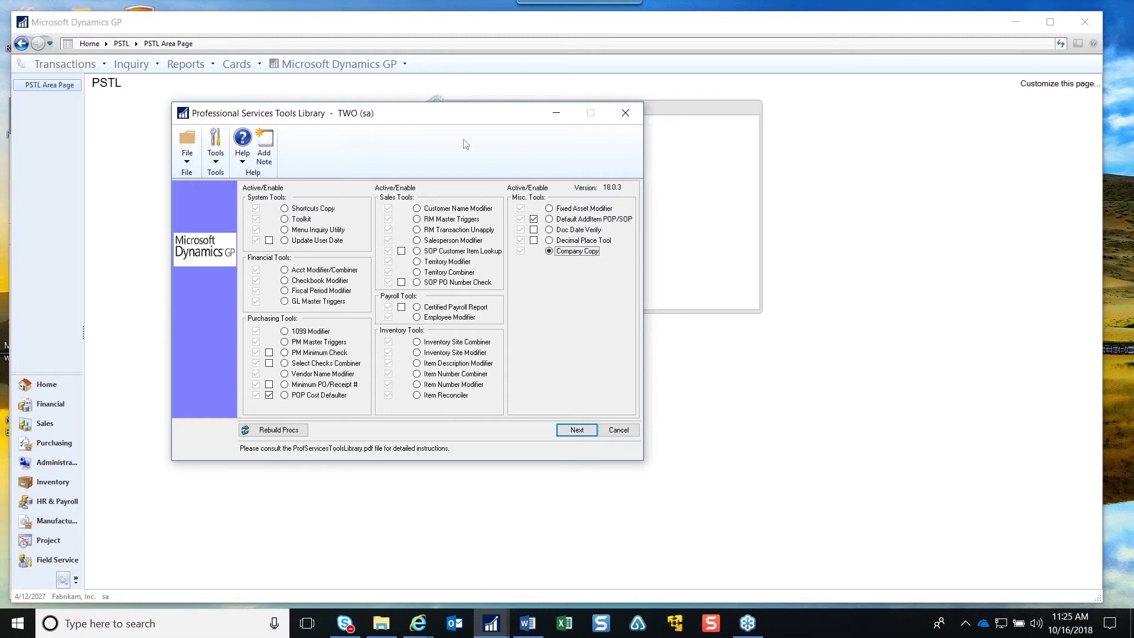
Switch Doc Date Verify on and off, select SOP PO Number Check with its enable box, and cancel out of the tools library
left_click(549, 230)
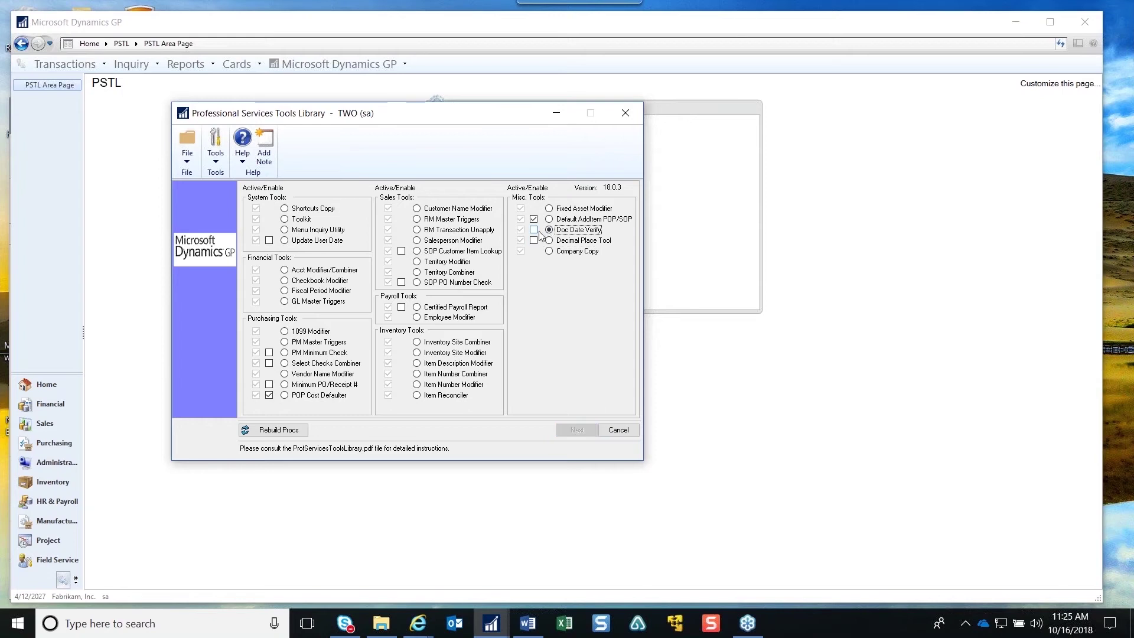
left_click(533, 230)
left_click(533, 229)
left_click(422, 283)
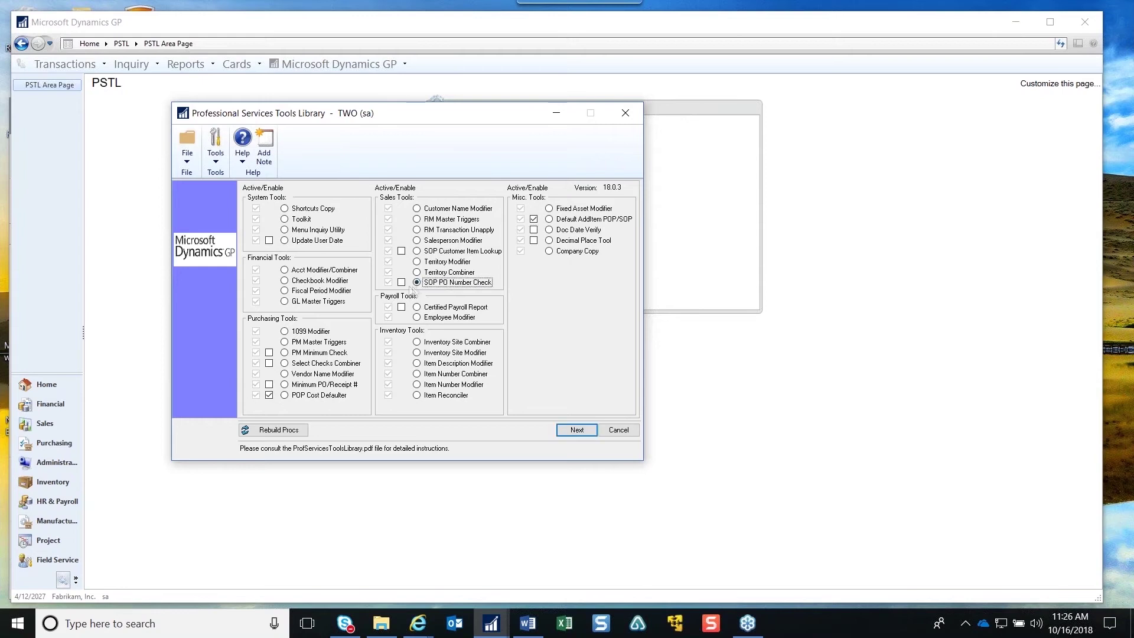
left_click(402, 285)
left_click(618, 429)
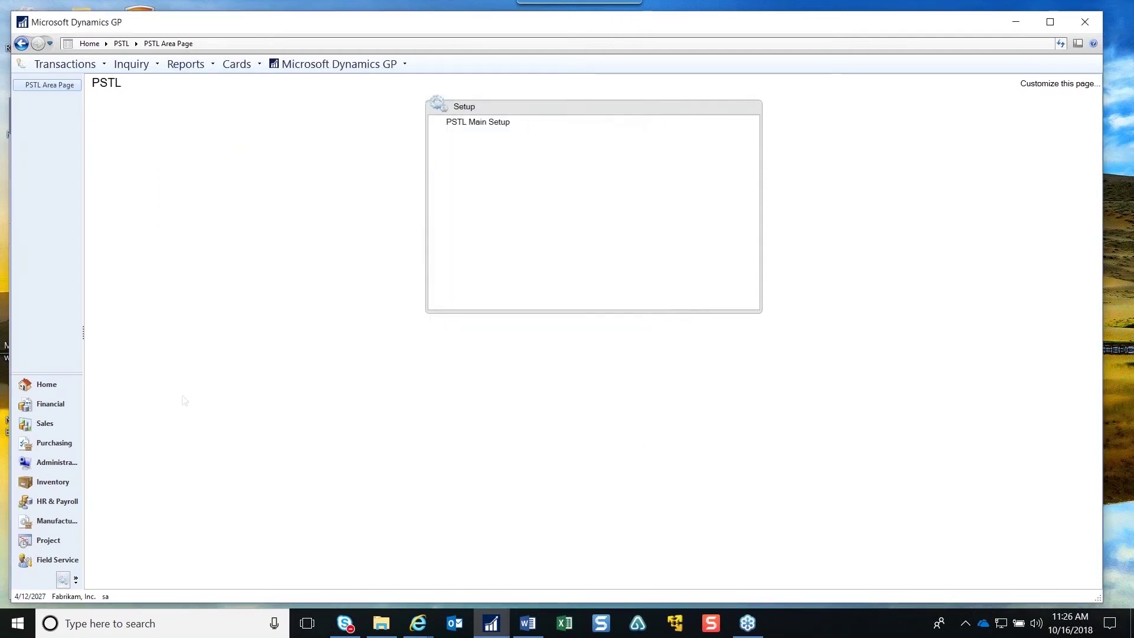
Open Payables Transaction Entry from the purchasing transactions
key("alt+Tab")
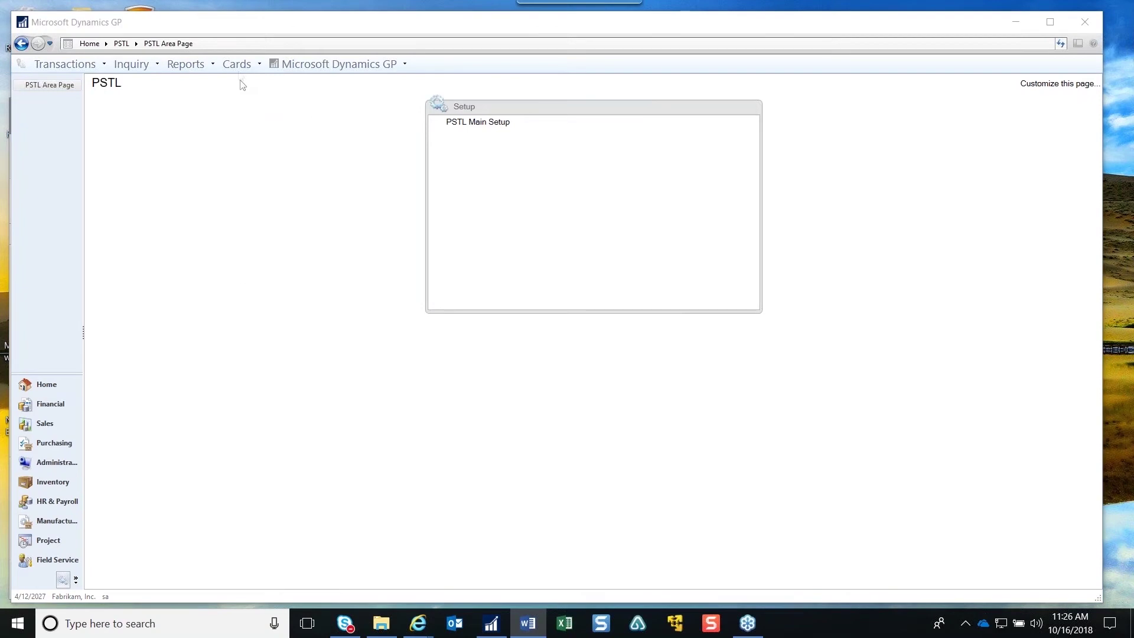
left_click(93, 69)
left_click(92, 69)
mouse_move(110, 95)
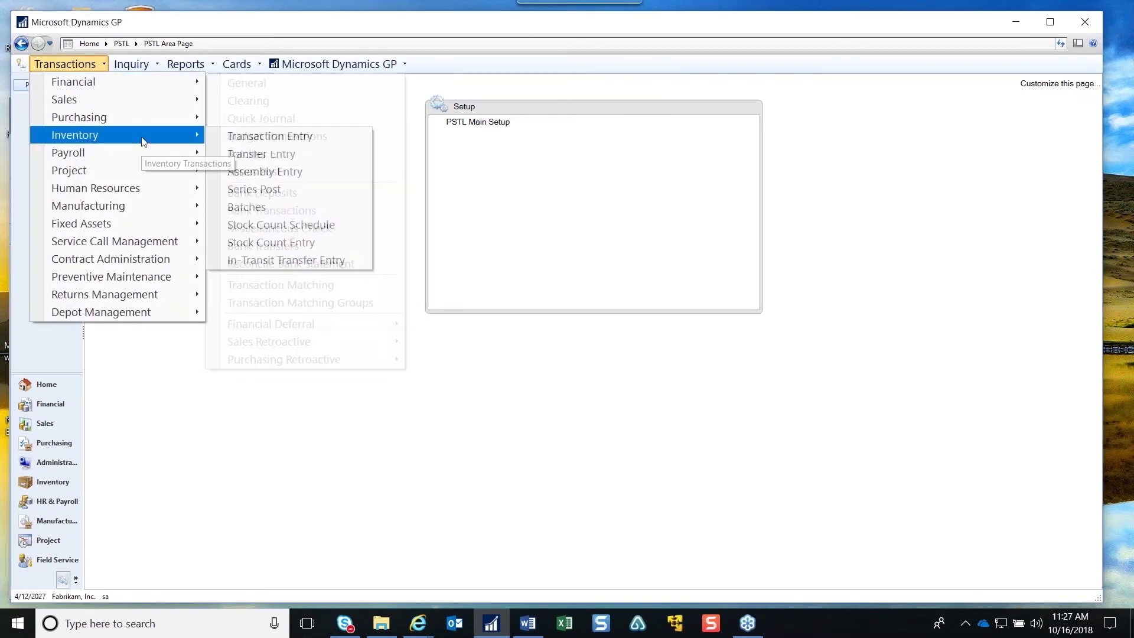
mouse_move(165, 122)
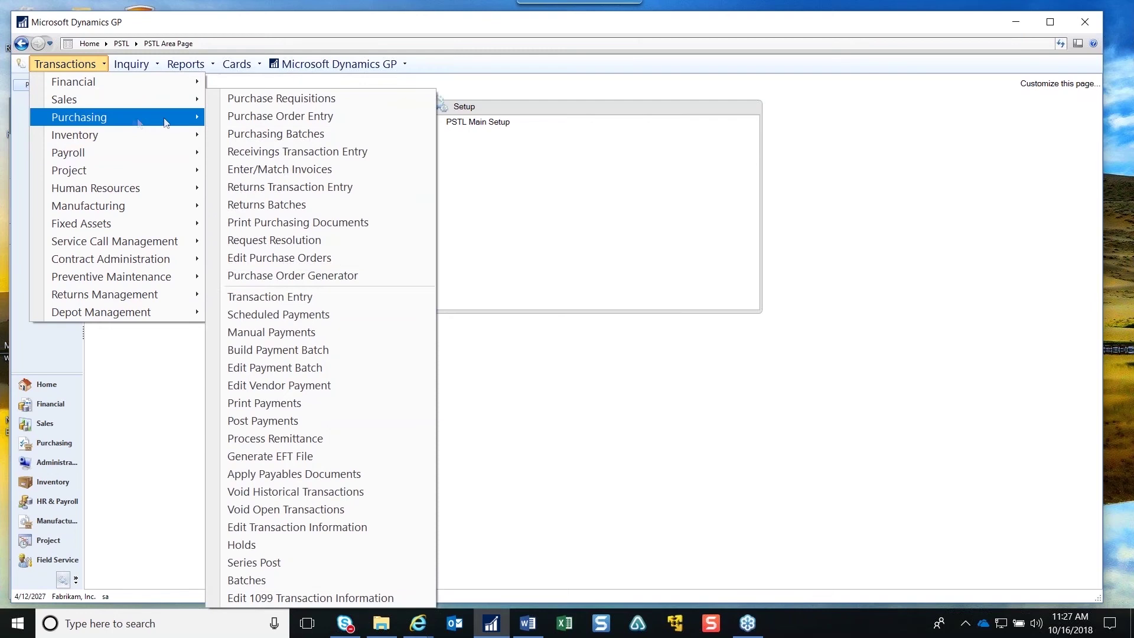
left_click(310, 298)
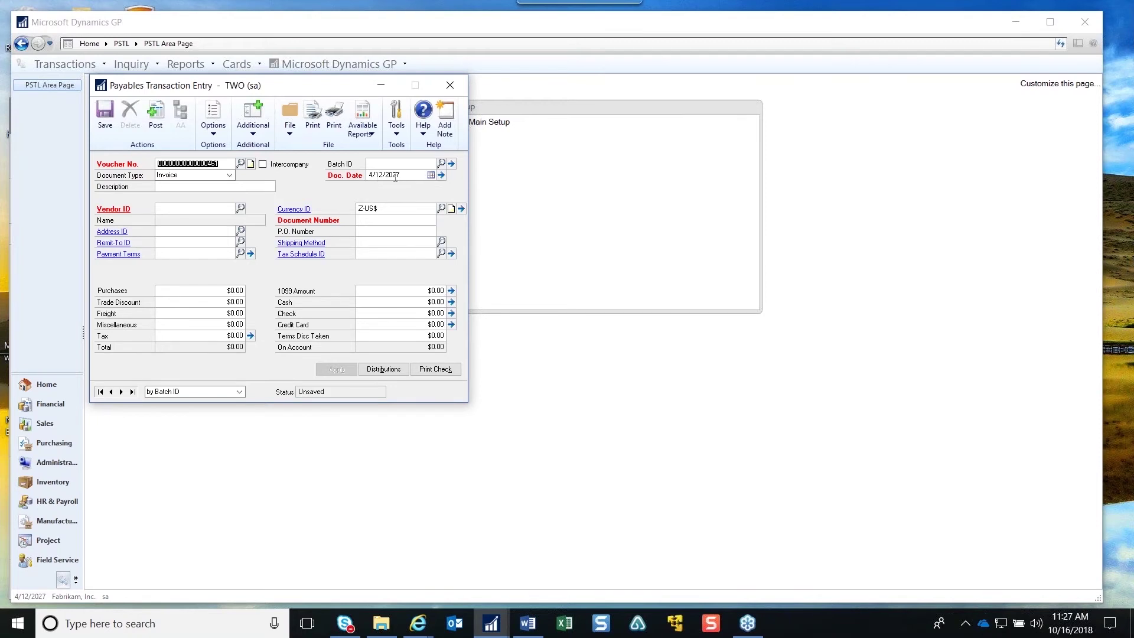
Set the new invoice's document date to 5/15/2027 by entering only part of the date
left_click(414, 177)
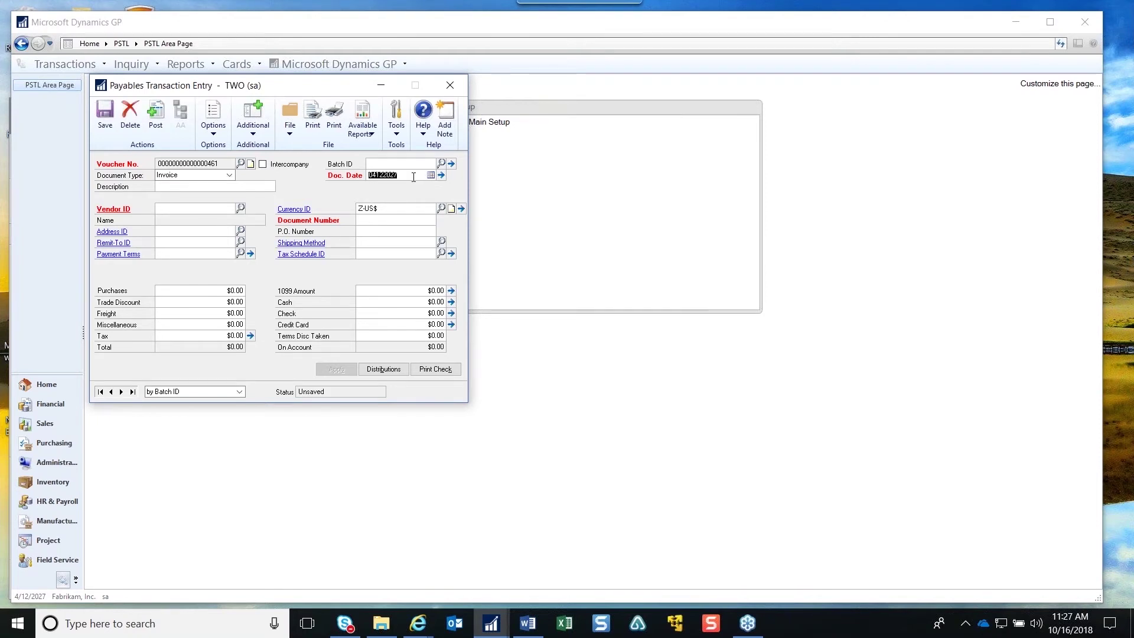
type("15")
key("Tab")
left_click(412, 178)
type("0")
key("Tab")
Discard the unsaved invoice, browse to the first saved voucher and open the editing options for its first distribution account
left_click(99, 394)
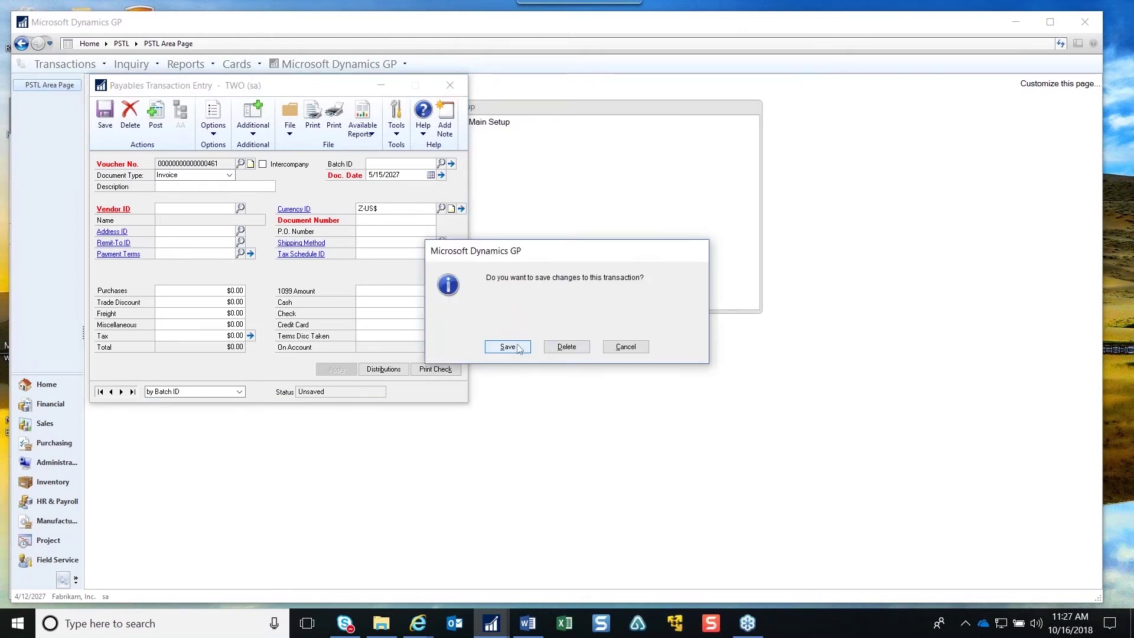
left_click(551, 349)
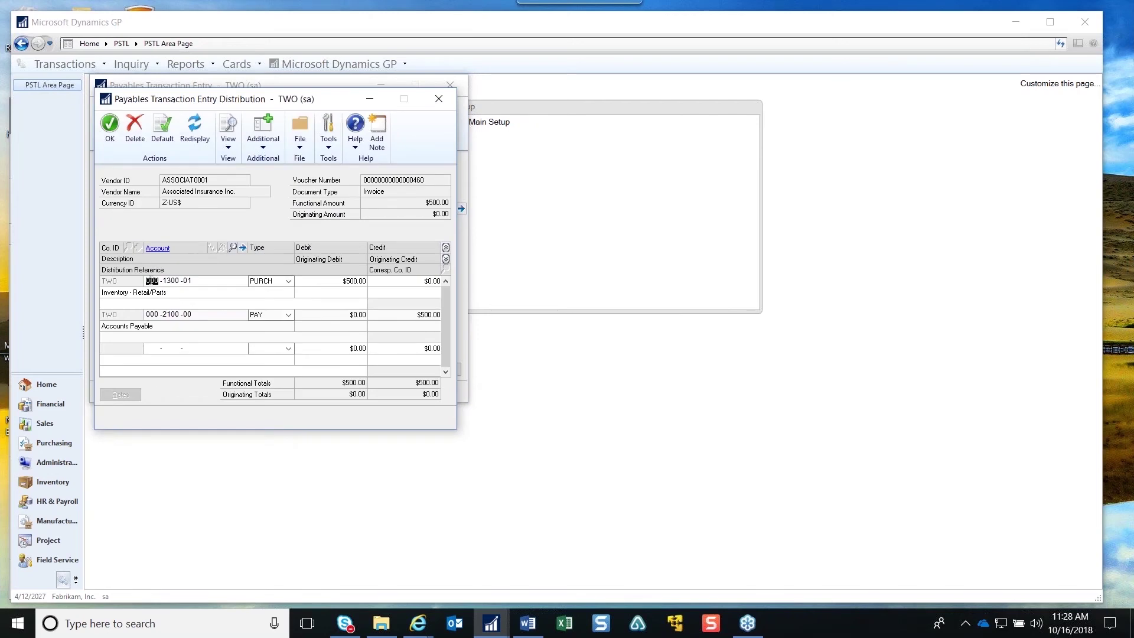
right_click(151, 281)
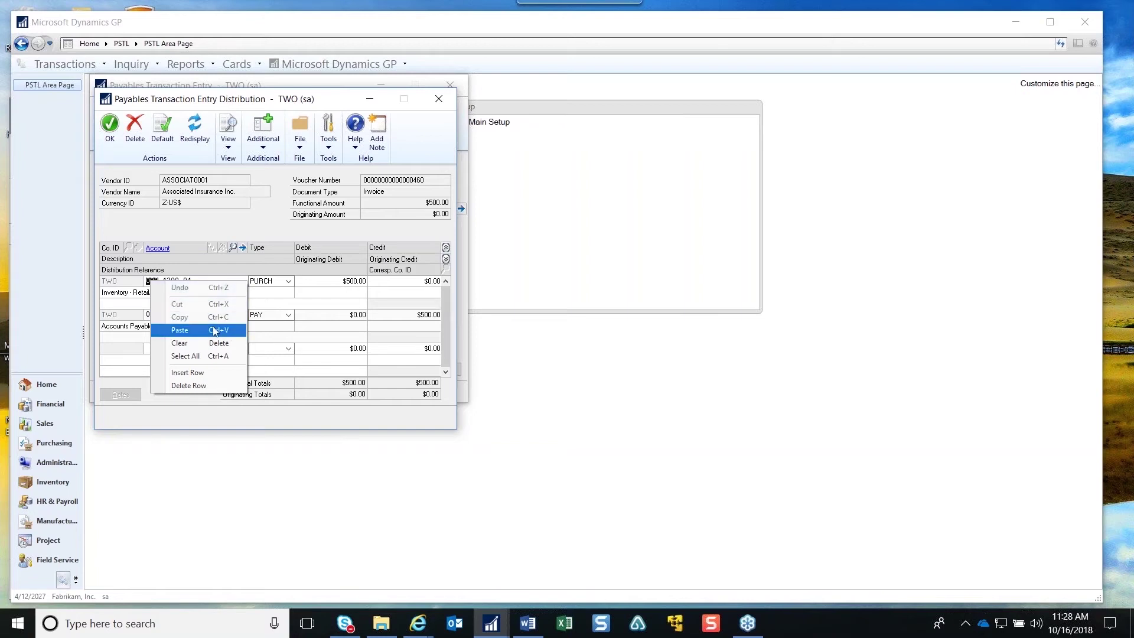
Enter "Dati to enter" as the PURCH line's distribution reference, copy it to the Accounts Payable line, and close the distributions
left_click(132, 305)
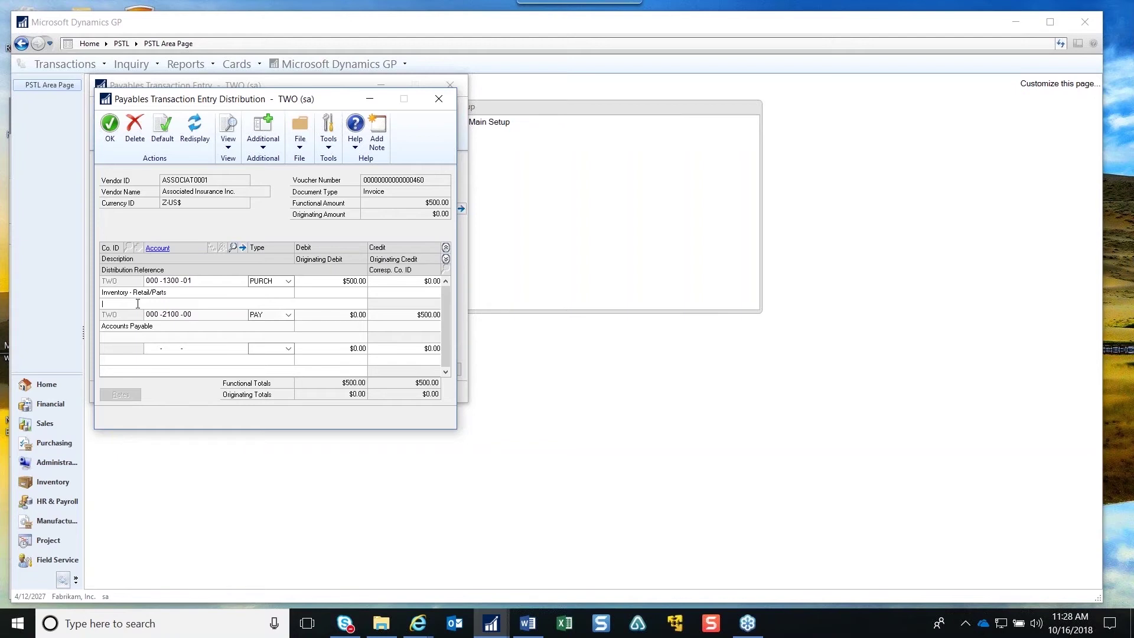
type("Dati to enter")
left_click_drag(152, 304, 37, 306)
right_click(119, 307)
left_click(165, 345)
left_click(103, 337)
right_click(112, 337)
left_click(201, 381)
left_click(448, 107)
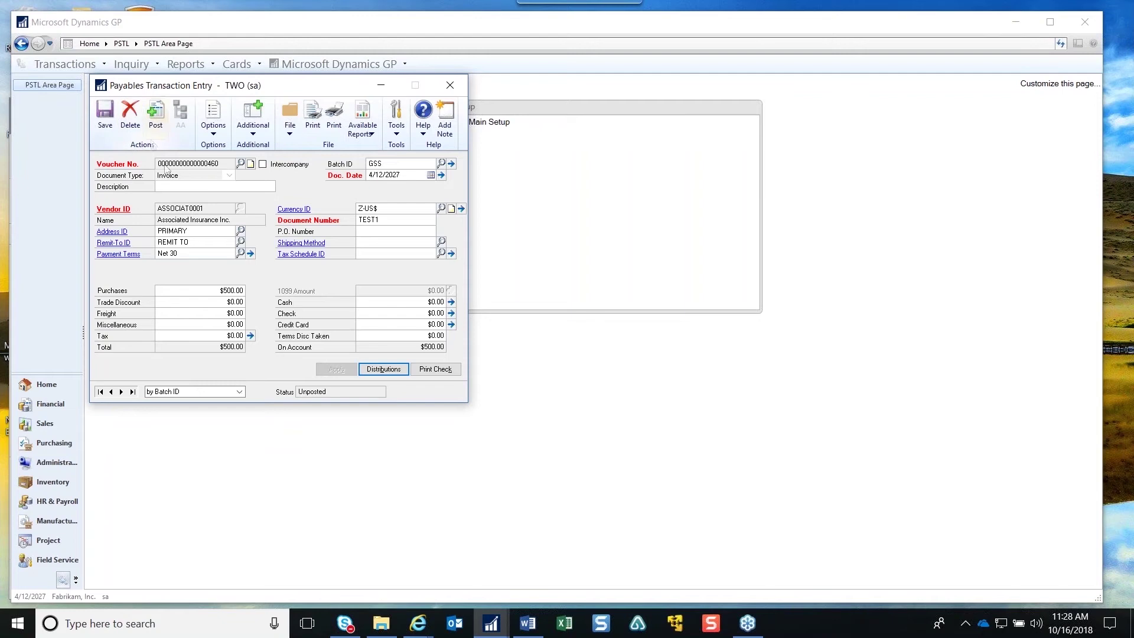
Delete the voucher and remove the entry directly below ACETRAVE0001 from the Vendor ID suggestions for A, without adding a vendor
left_click(131, 113)
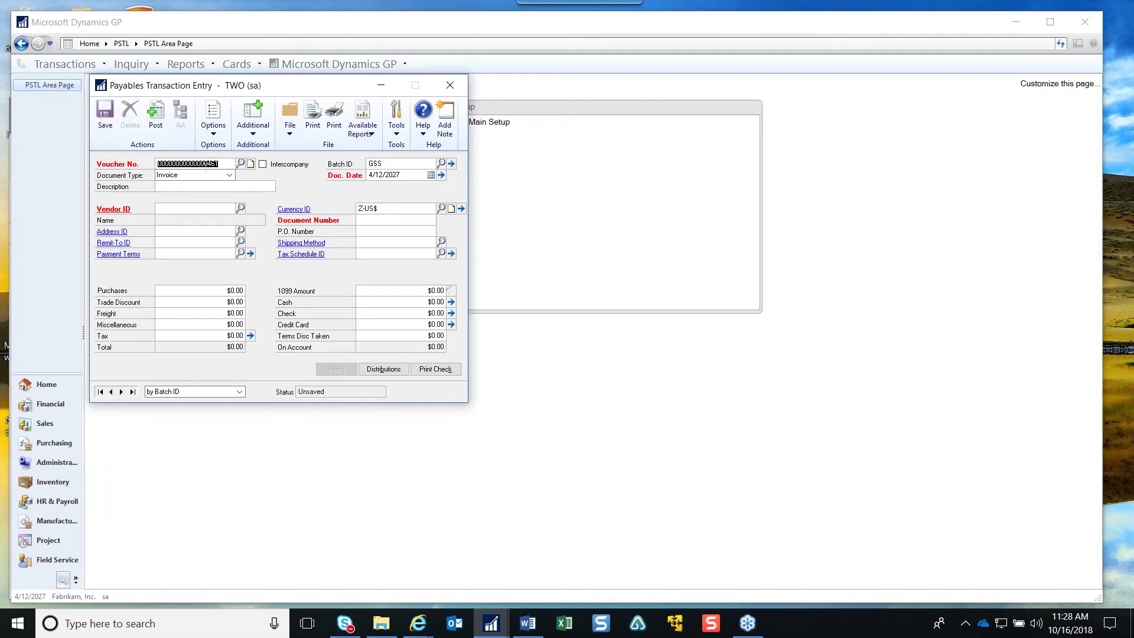
left_click(192, 207)
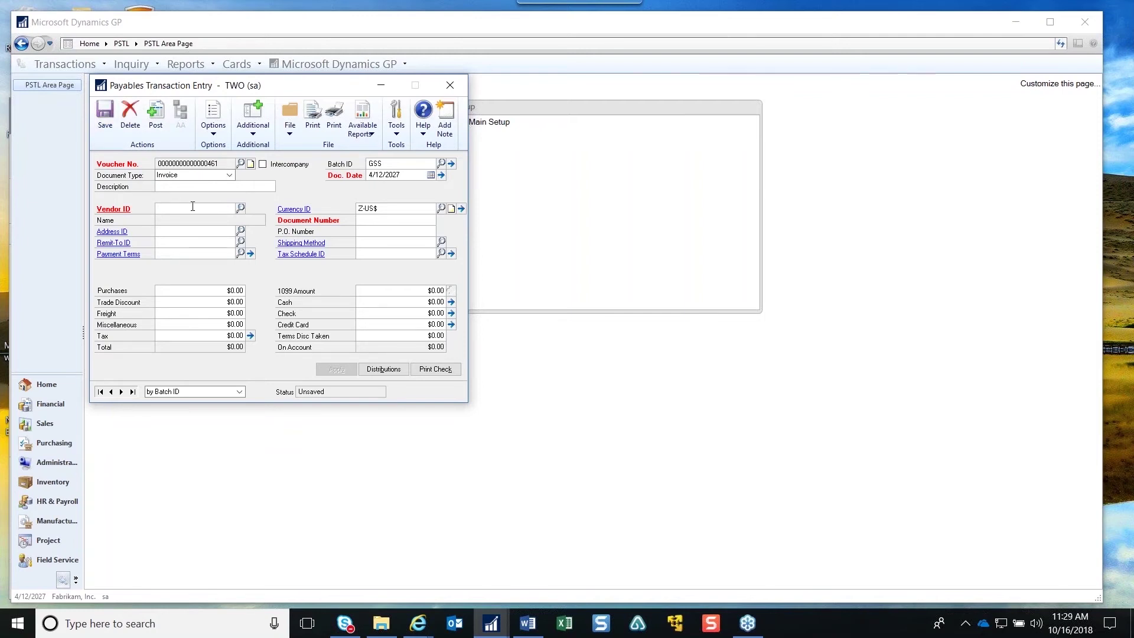
type("A")
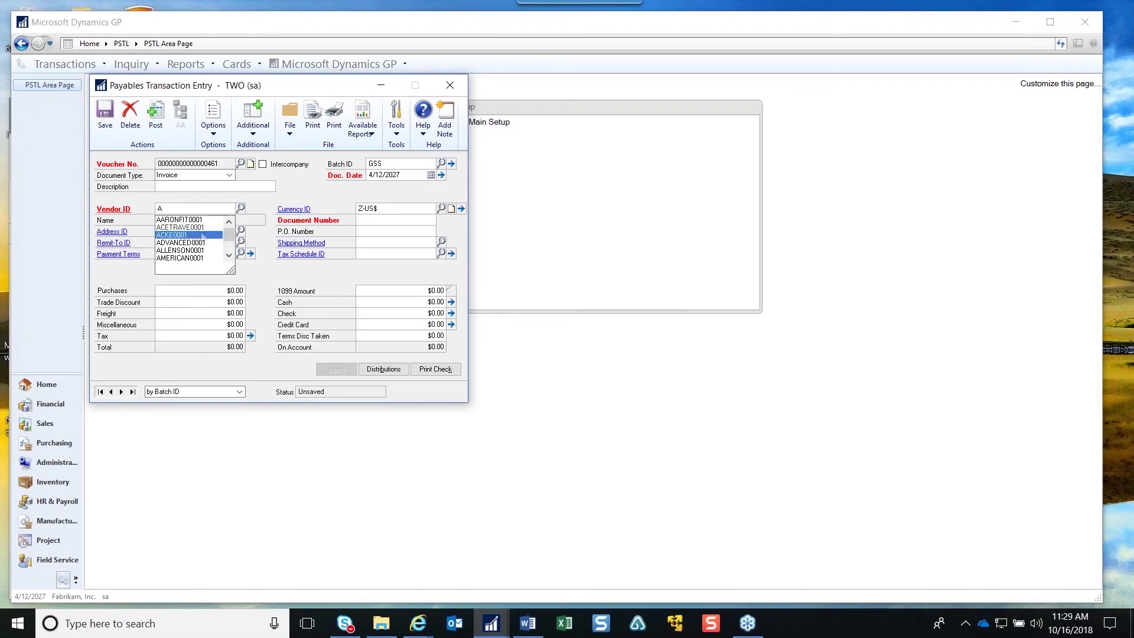
right_click(183, 239)
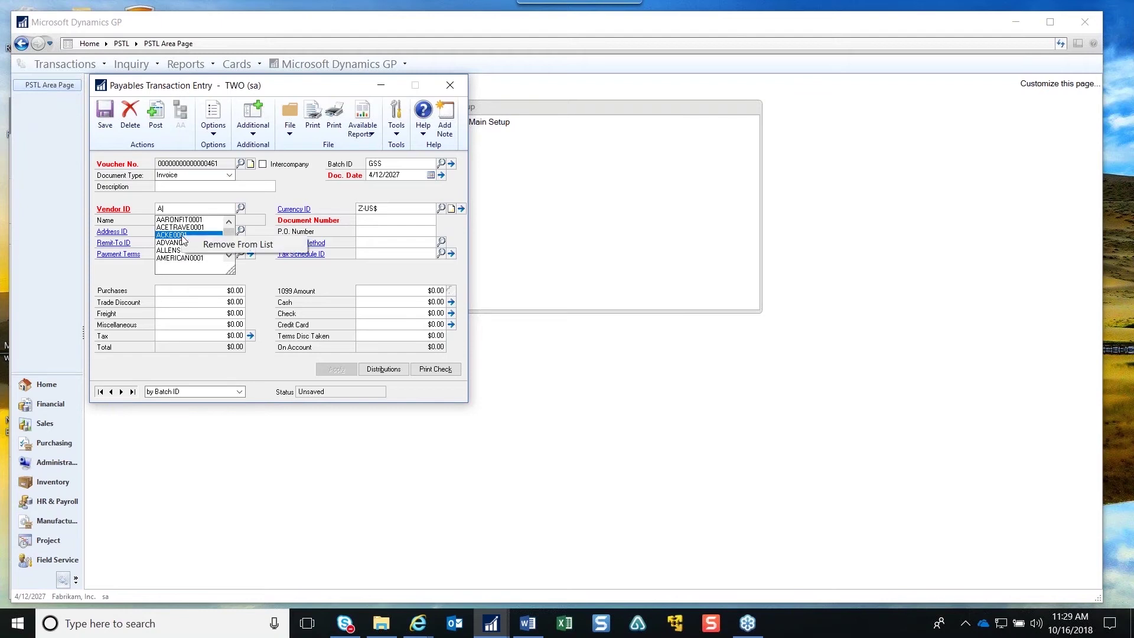
left_click(234, 244)
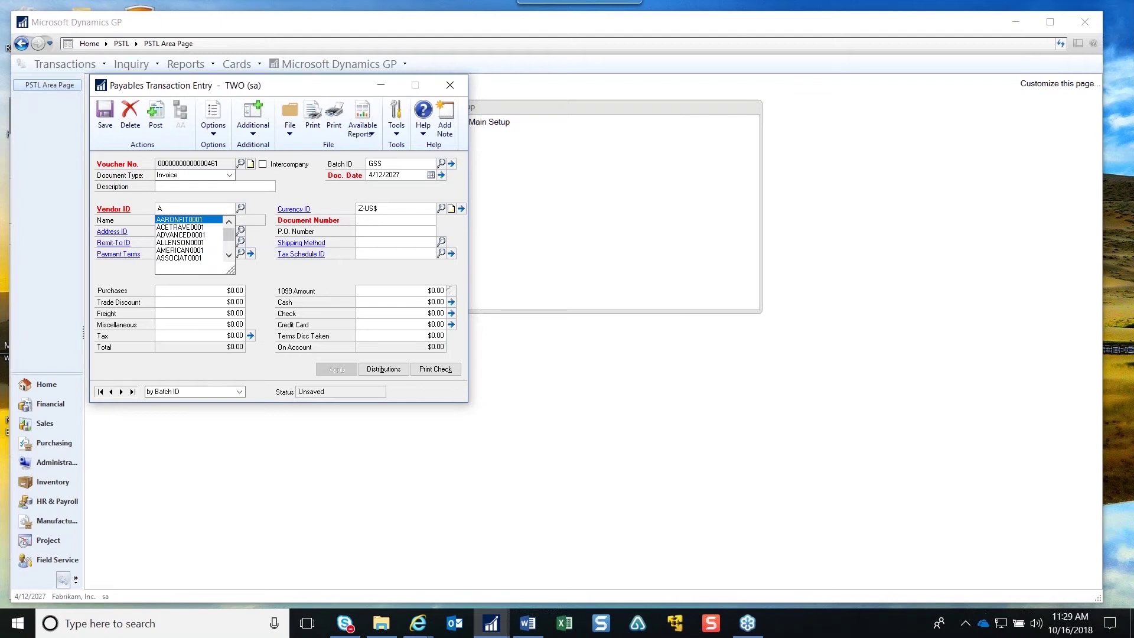
key("Tab")
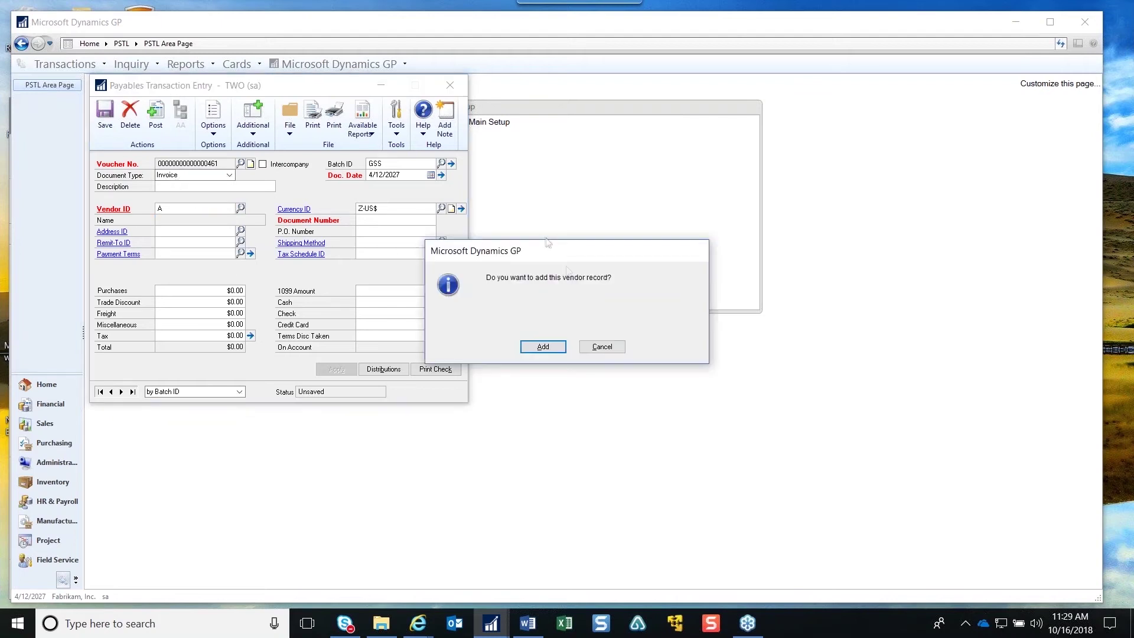
left_click(599, 348)
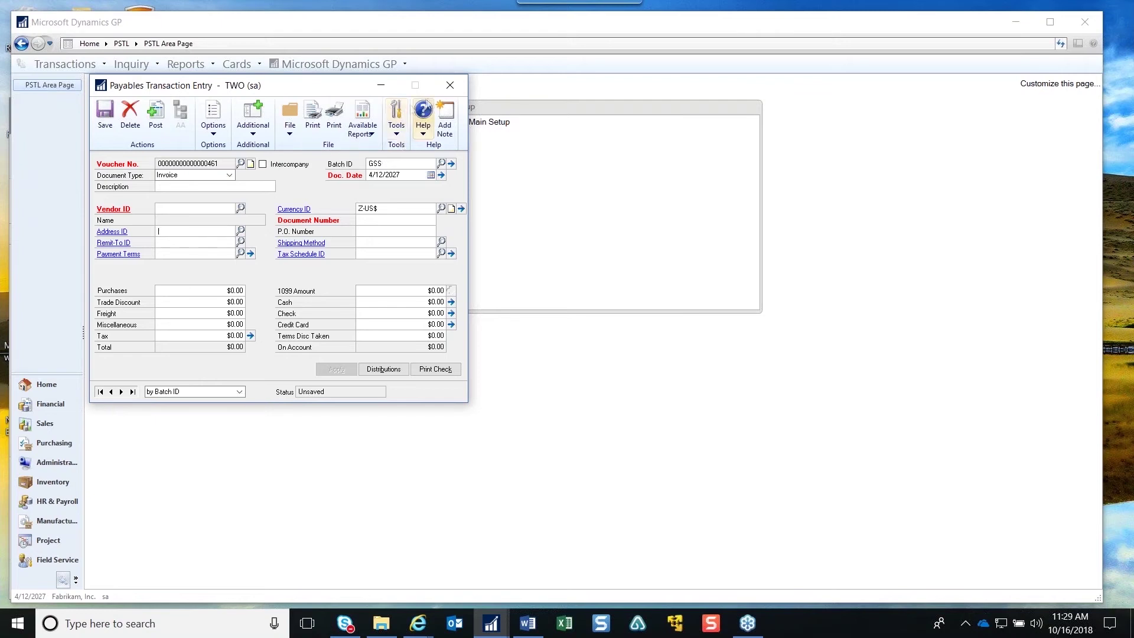
Close the payables transaction entry, deleting the unsaved invoice, and open the company's Custom Link setup
left_click(447, 87)
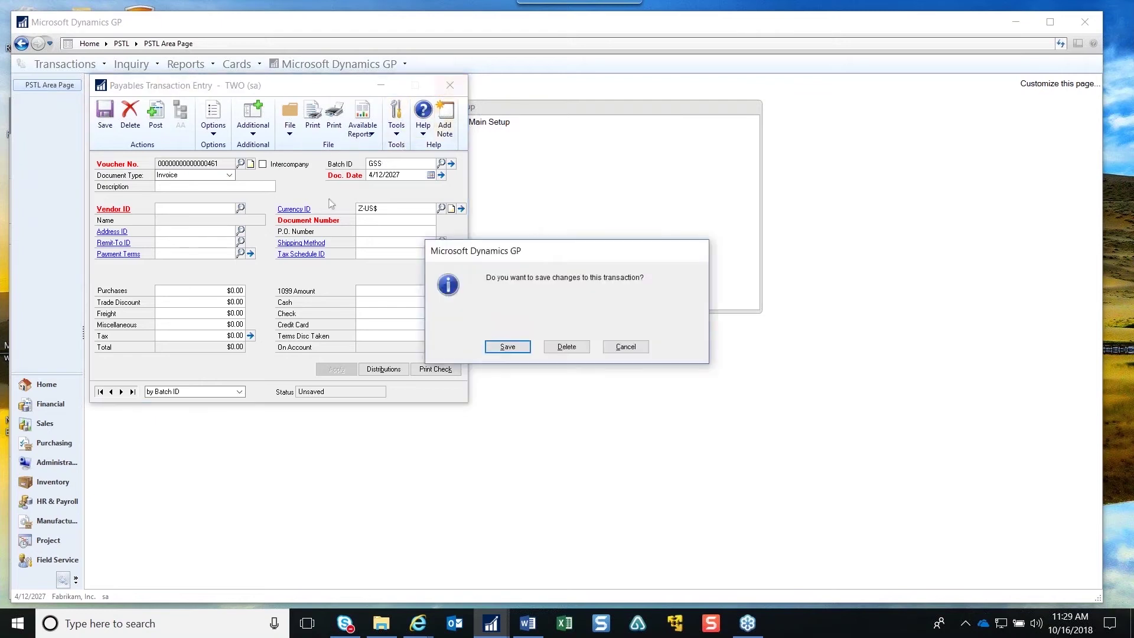
left_click(569, 347)
left_click(317, 65)
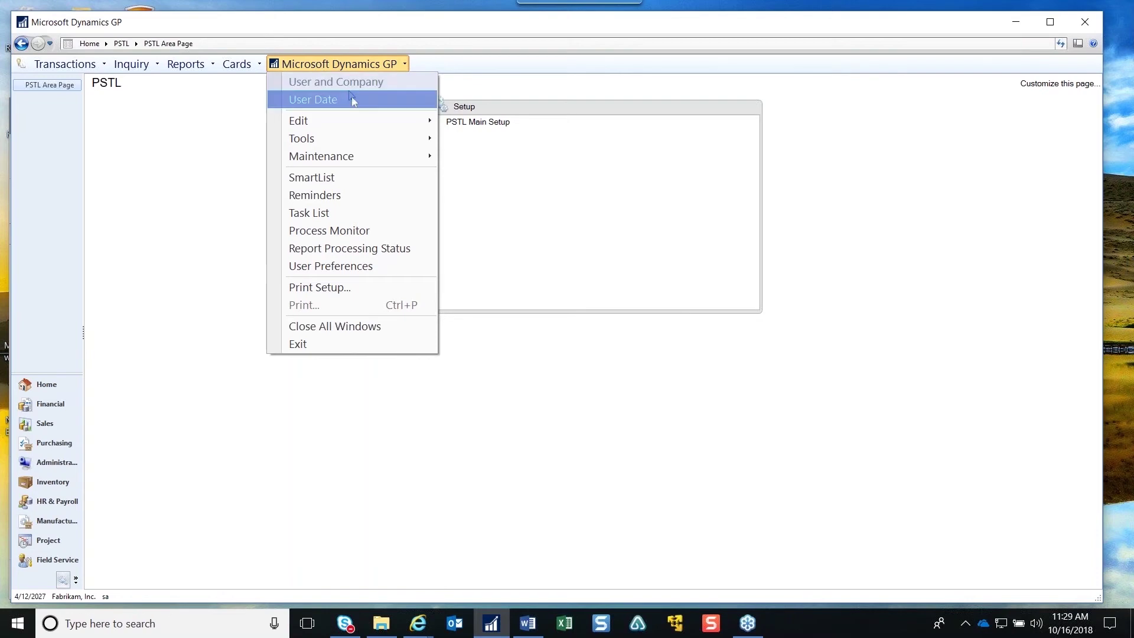
mouse_move(379, 139)
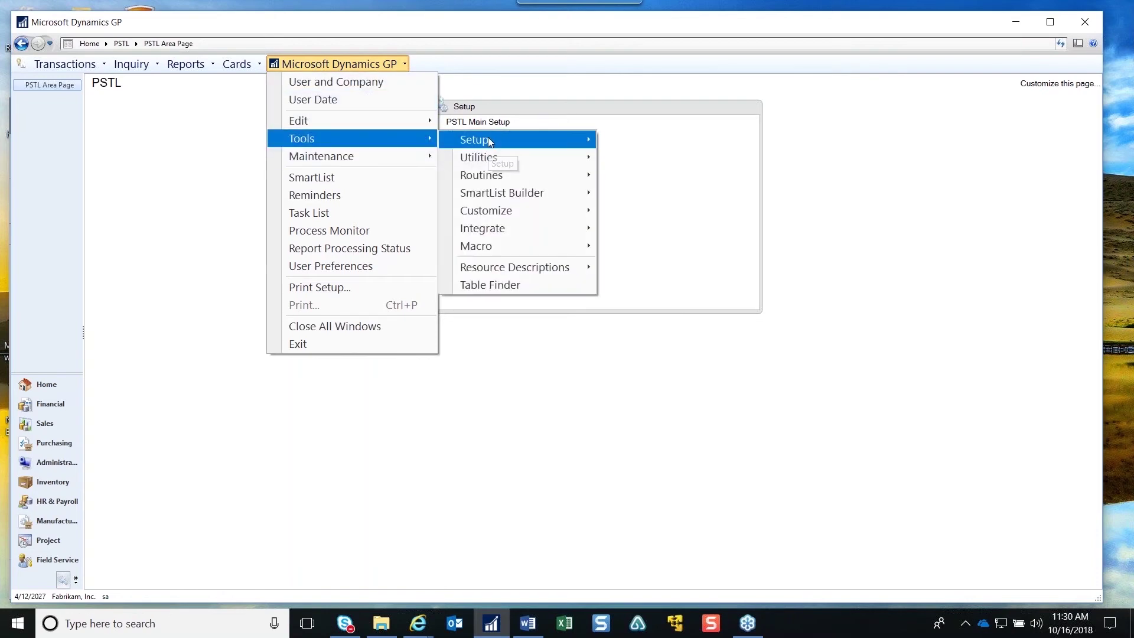
left_click(559, 136)
mouse_move(682, 181)
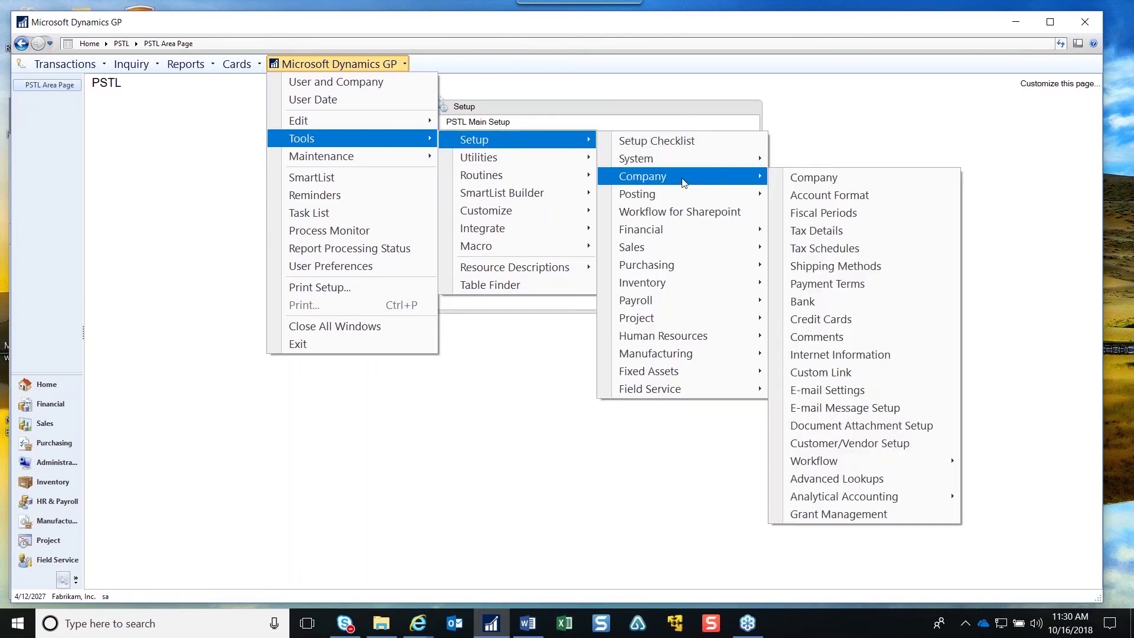
left_click(887, 378)
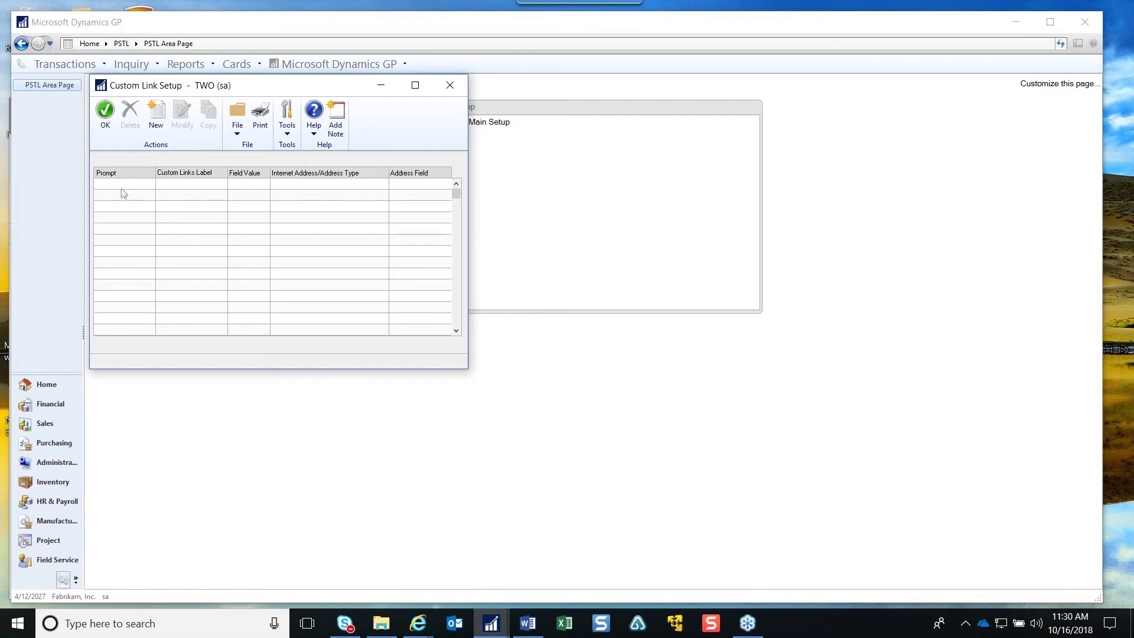
Start a new custom link for the Employee prompt and label it "New Link Field"
left_click(164, 113)
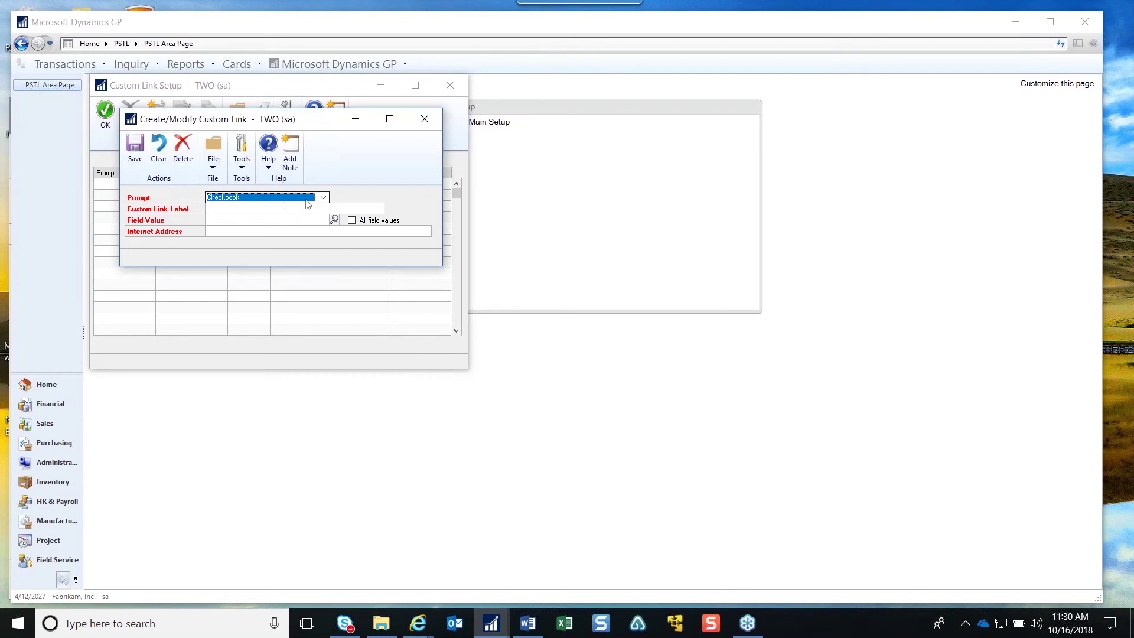
left_click(323, 197)
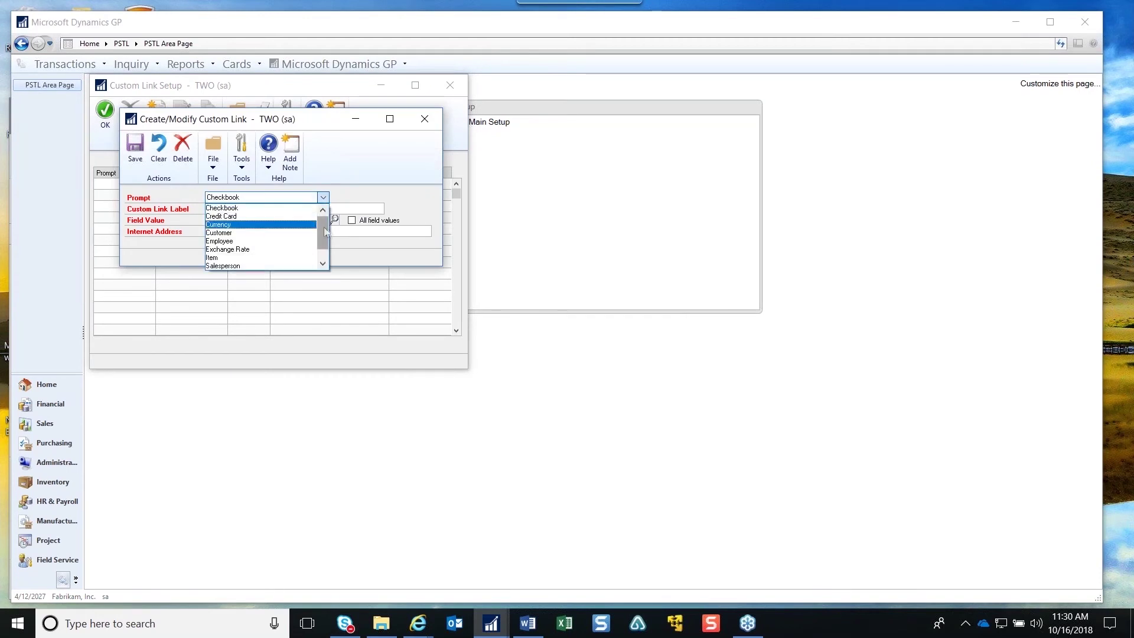
left_click_drag(323, 227, 332, 264)
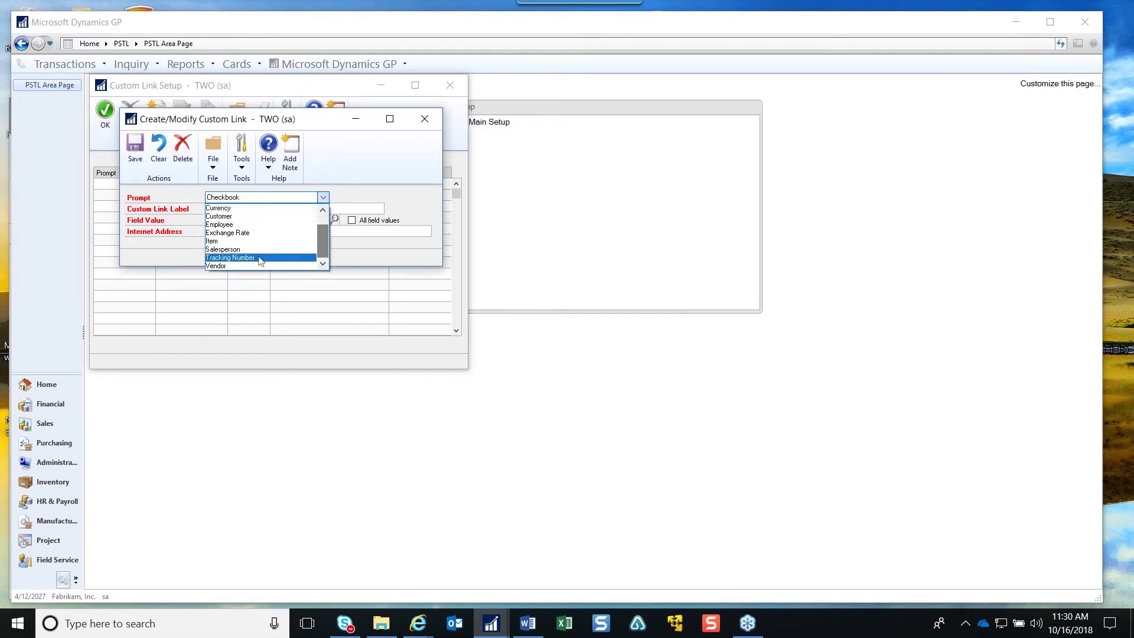
left_click(240, 225)
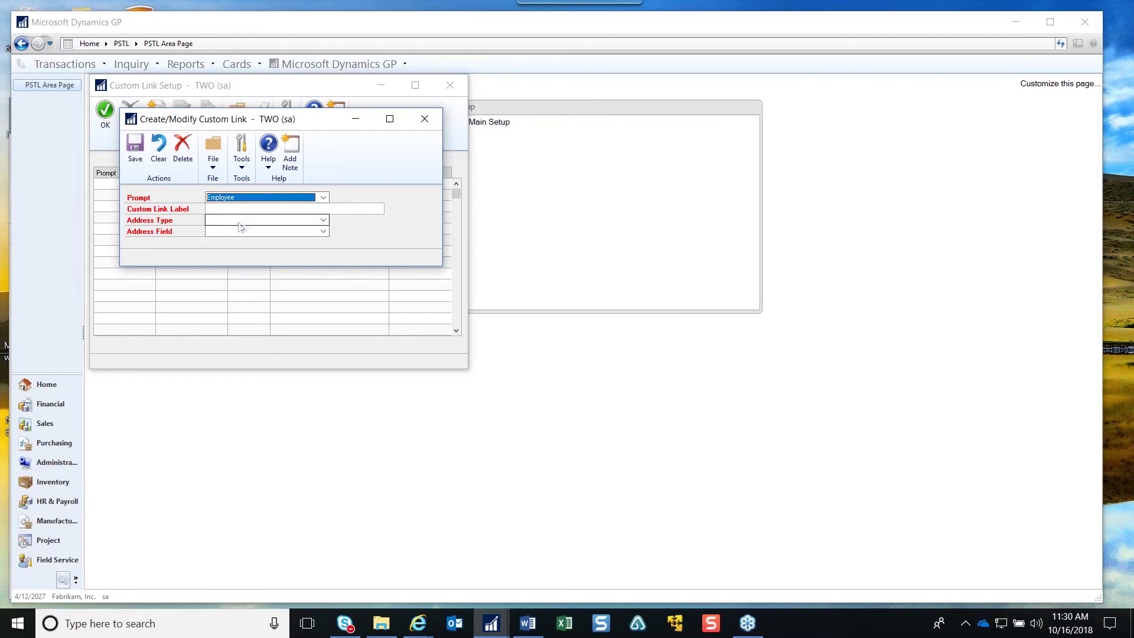
left_click(254, 209)
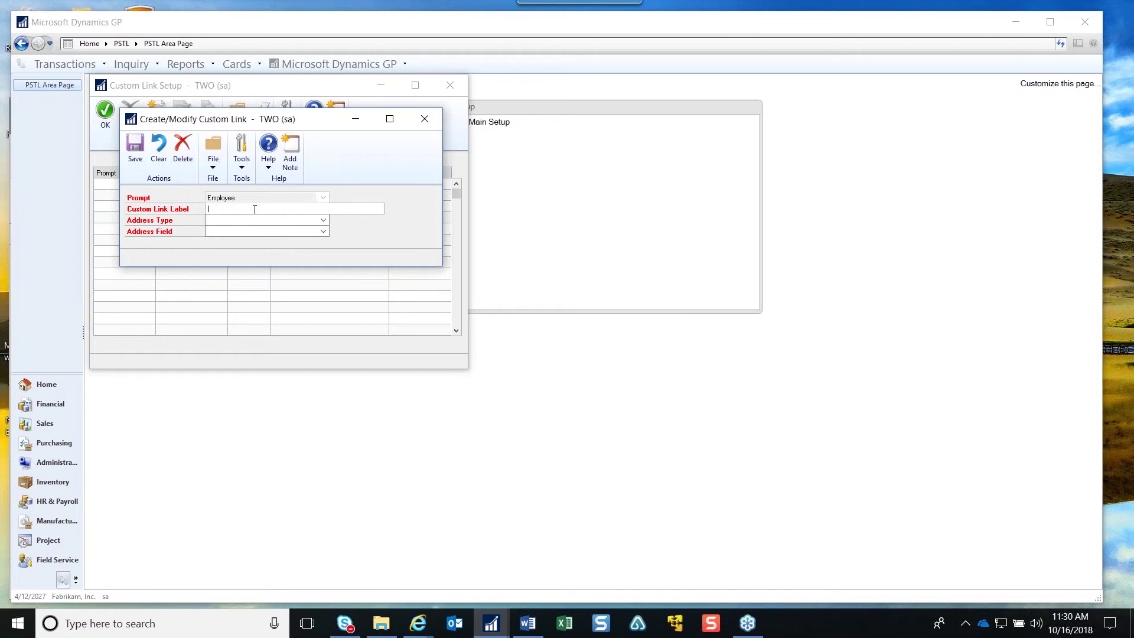
type("New Link Field")
key("Tab")
Set the link's address type to Primary and its address field to User Defined 1, save it and close the setup
left_click(325, 219)
left_click(286, 230)
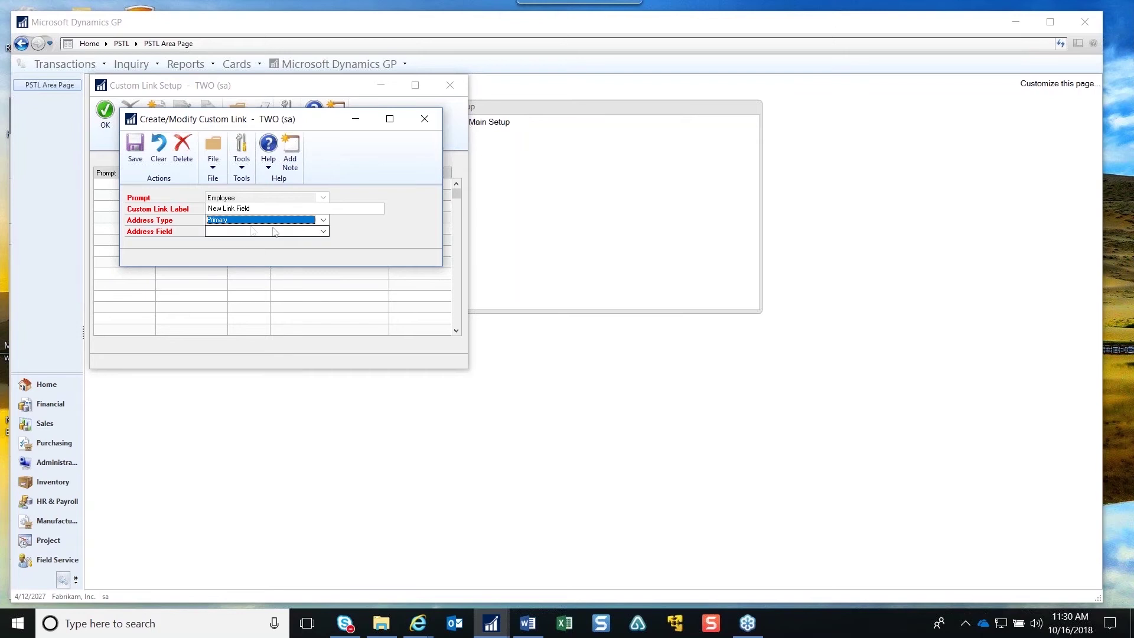
left_click(236, 231)
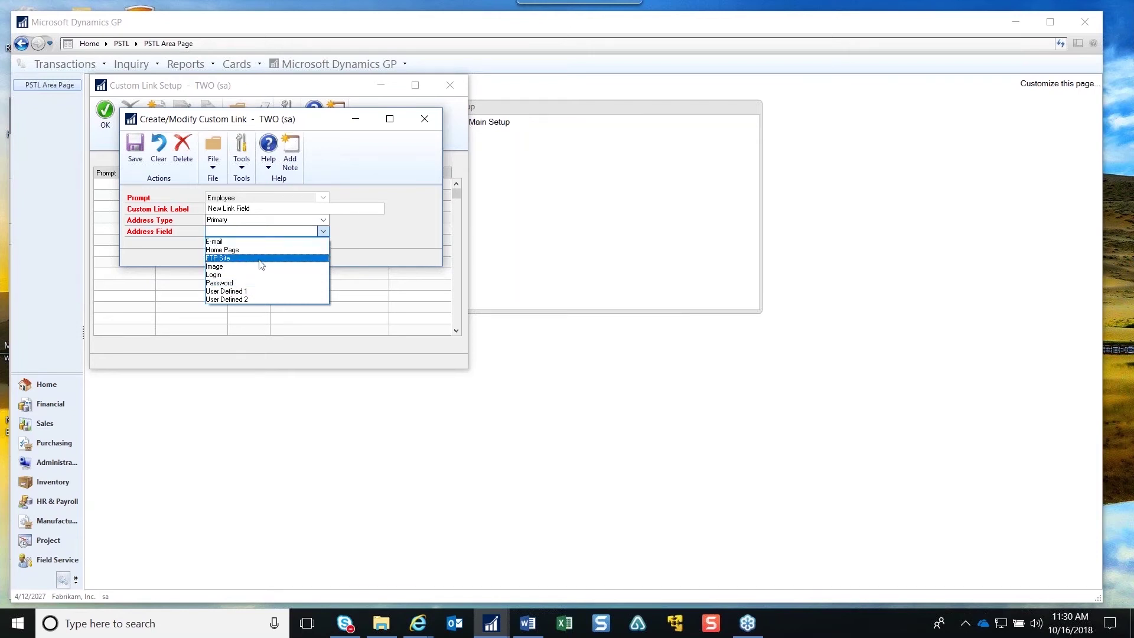
left_click(271, 291)
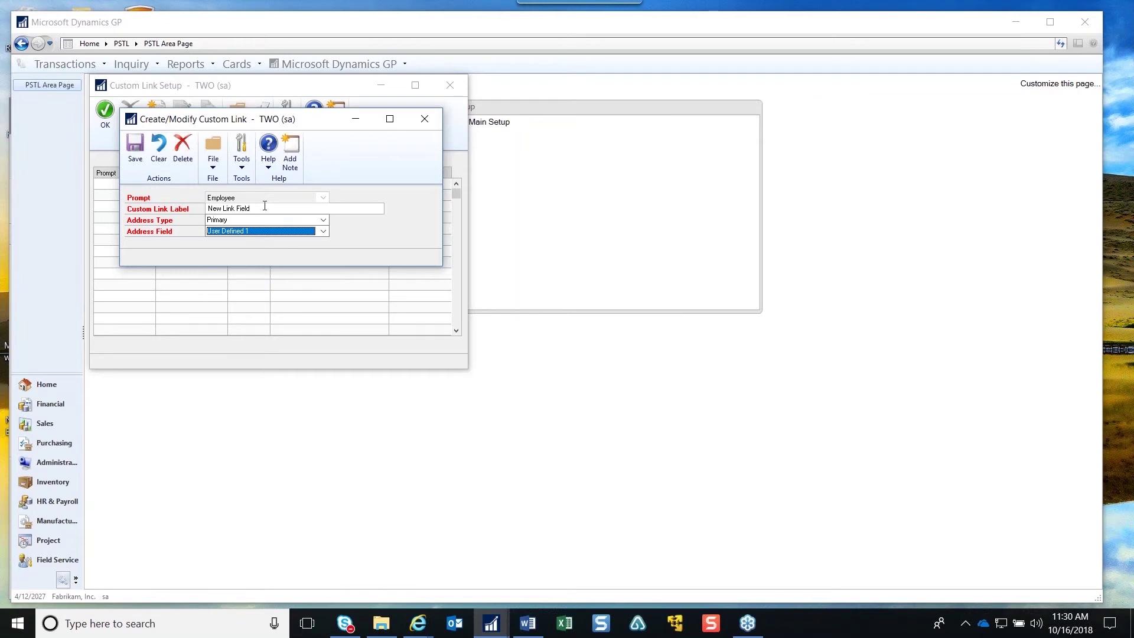
left_click(134, 146)
left_click(426, 121)
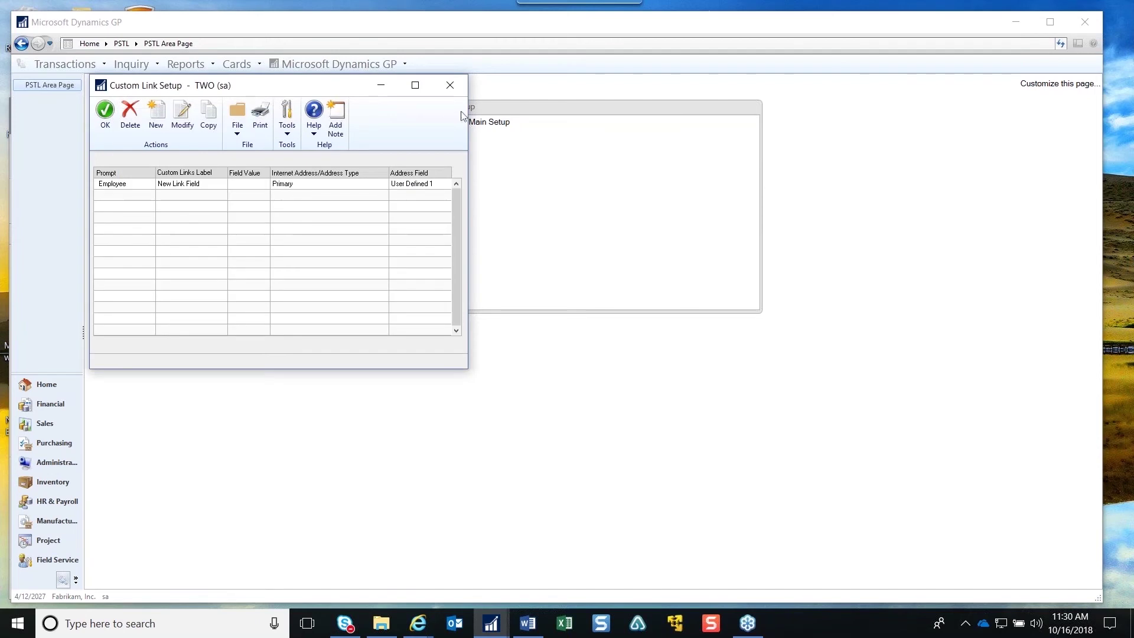
left_click(106, 111)
Examine the internet information for the PRIMARY address of the first payroll employee, including its user-defined fields, and close the employee record
left_click(253, 70)
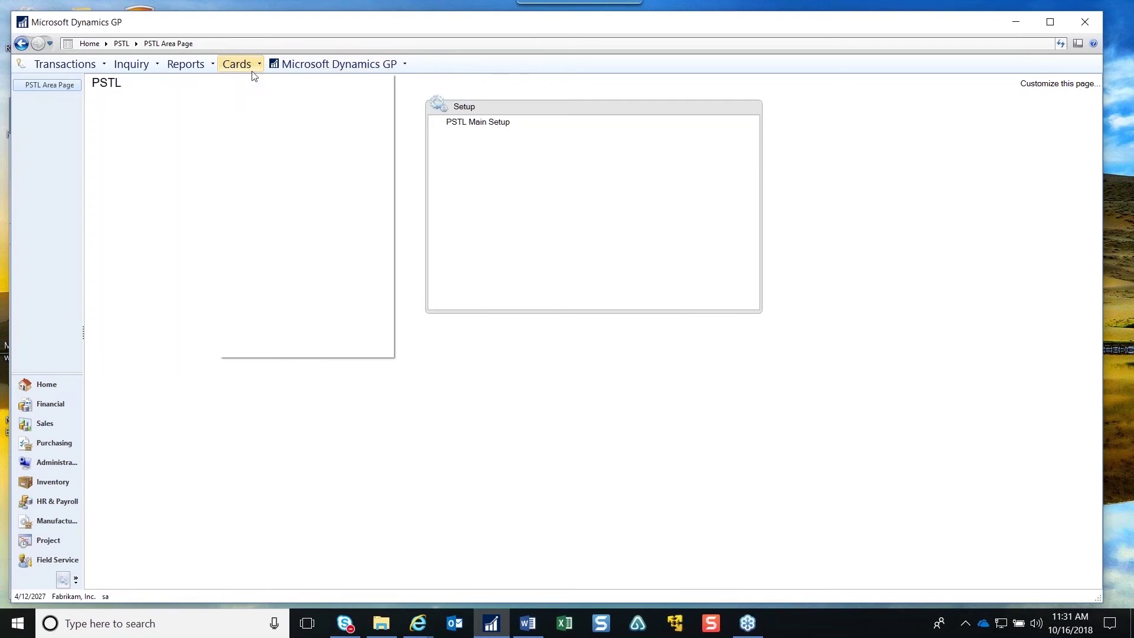
mouse_move(390, 169)
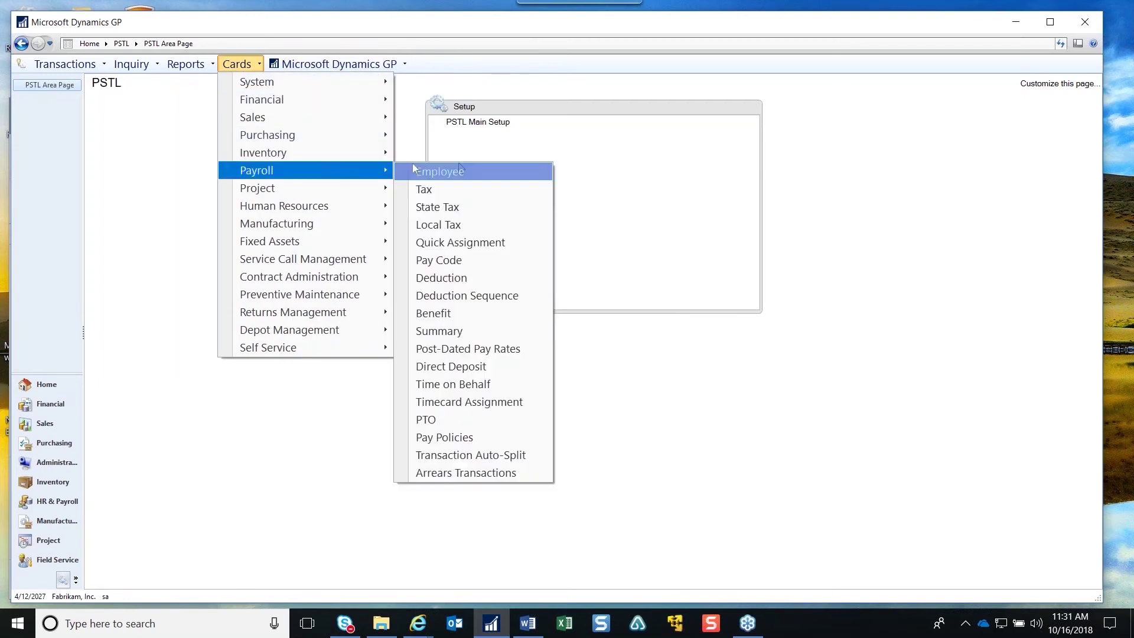
left_click(431, 171)
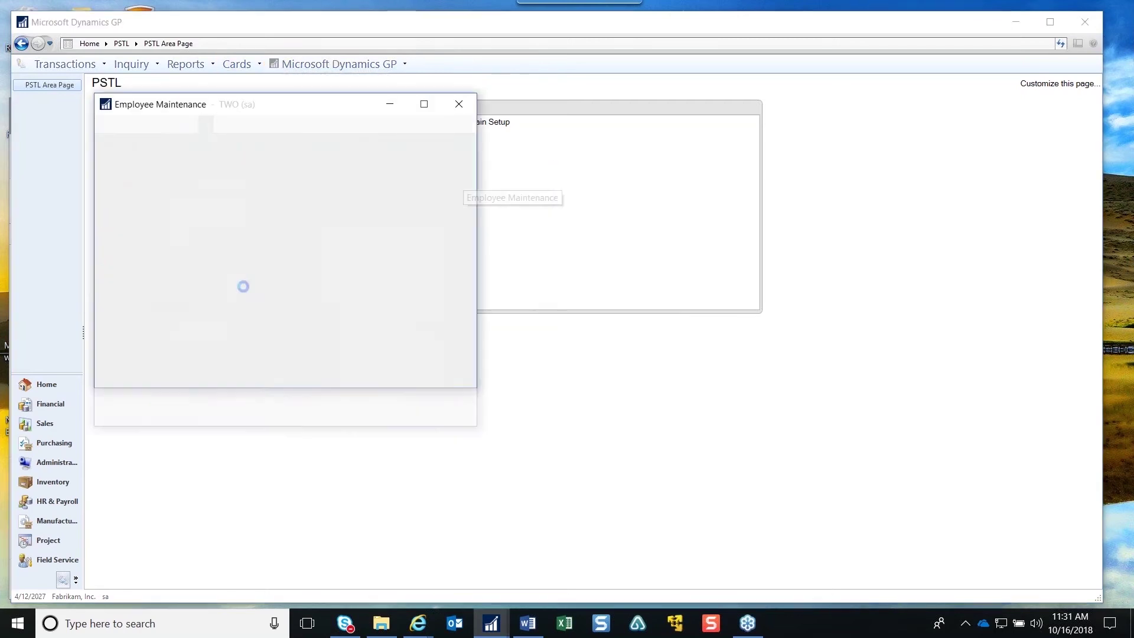
left_click(105, 418)
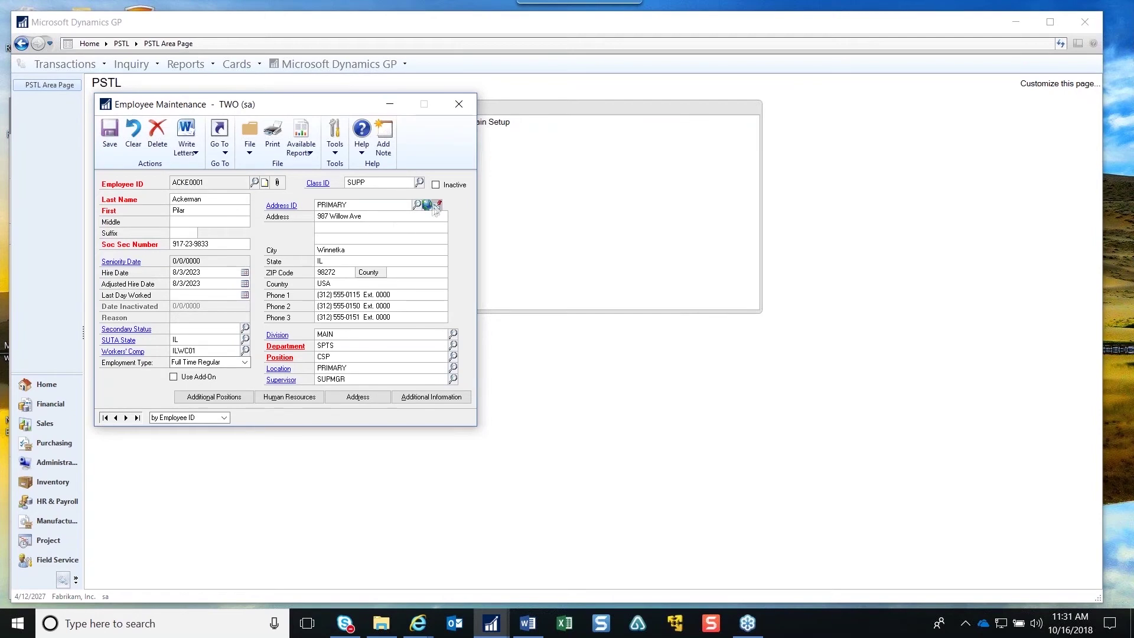
left_click(426, 205)
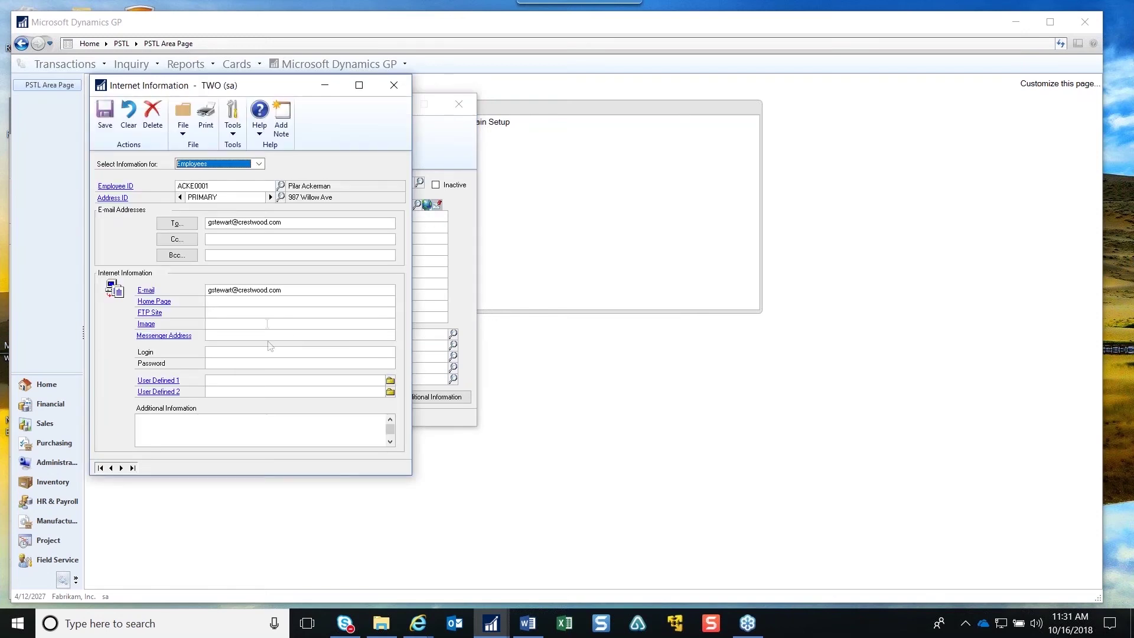
left_click(278, 424)
left_click(394, 85)
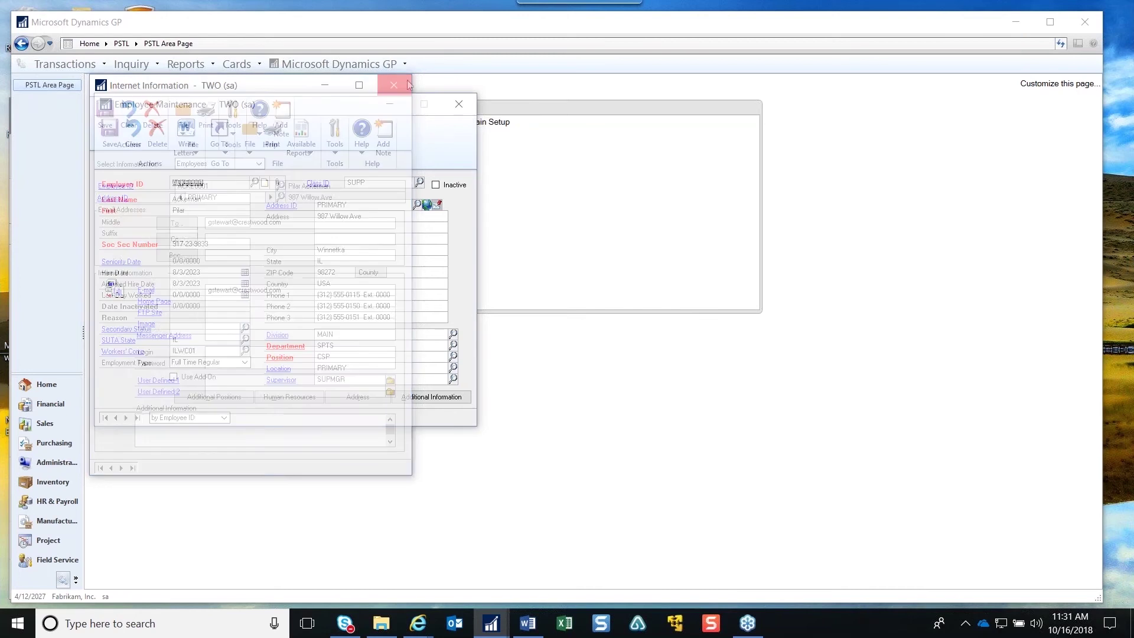
left_click(460, 106)
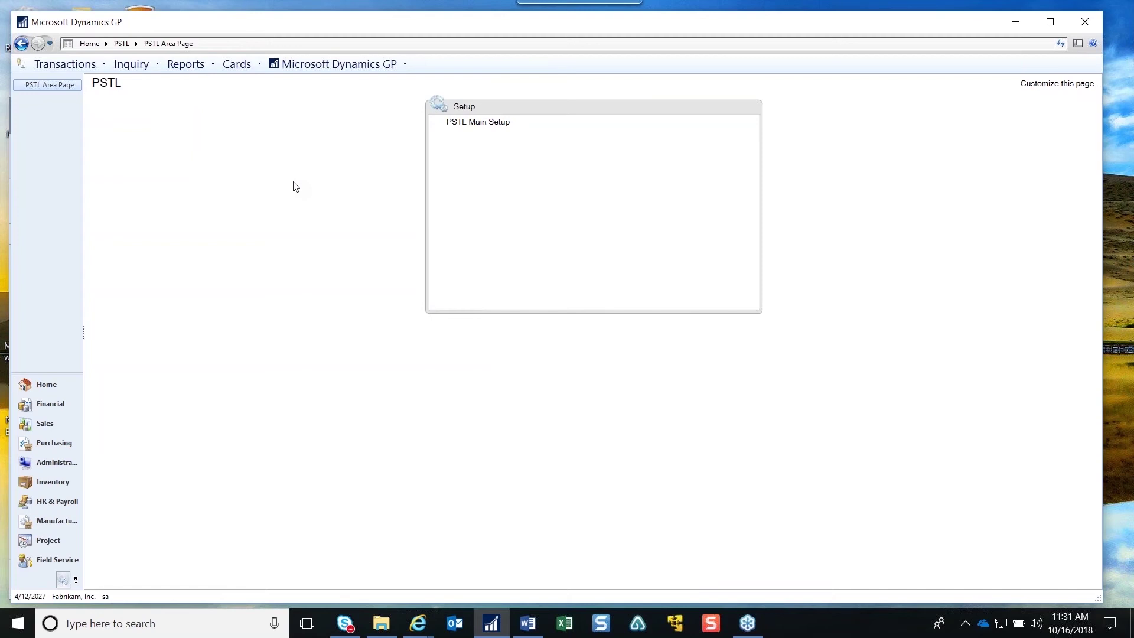
Open the administration Company Setup window and append "<TEST>" to the Name of the company's primary address
key("alt+Tab")
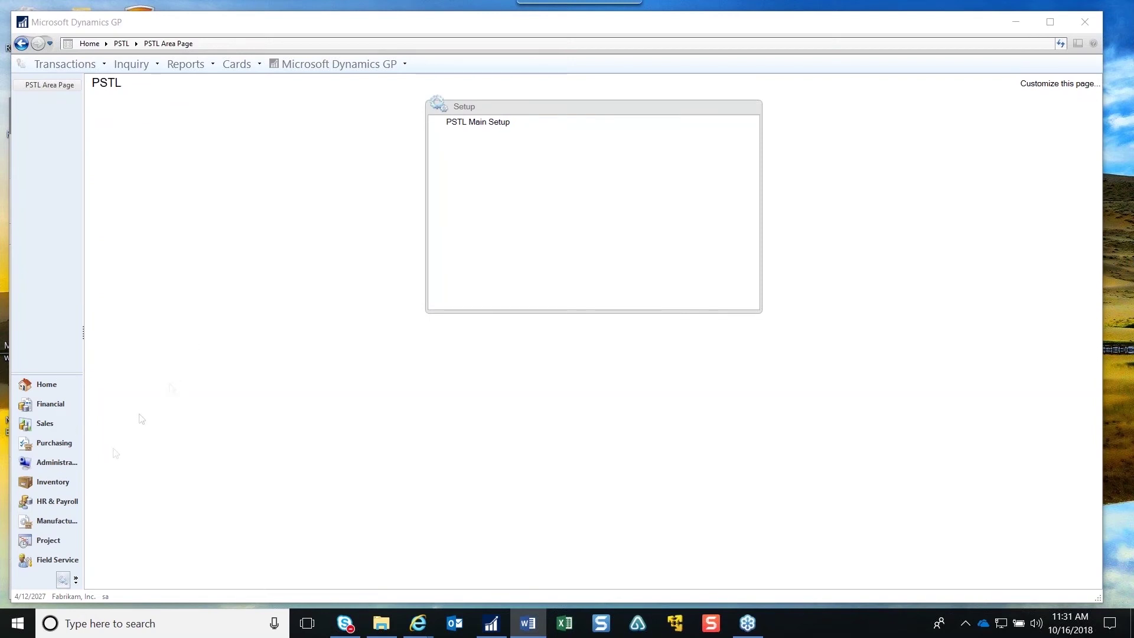
left_click(59, 466)
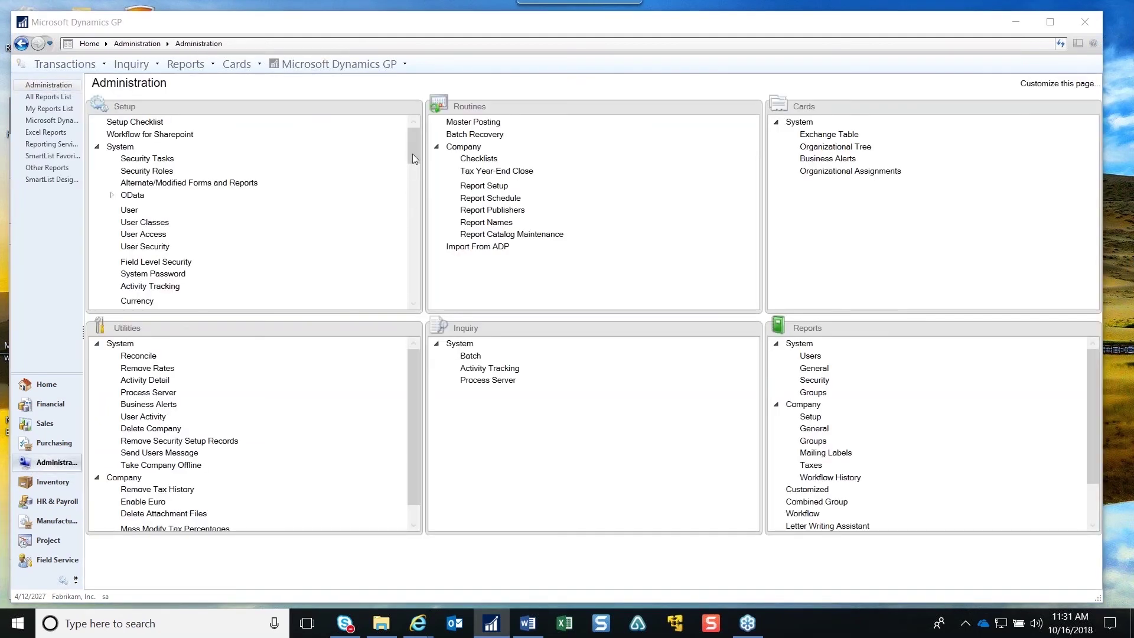
left_click_drag(415, 153, 418, 208)
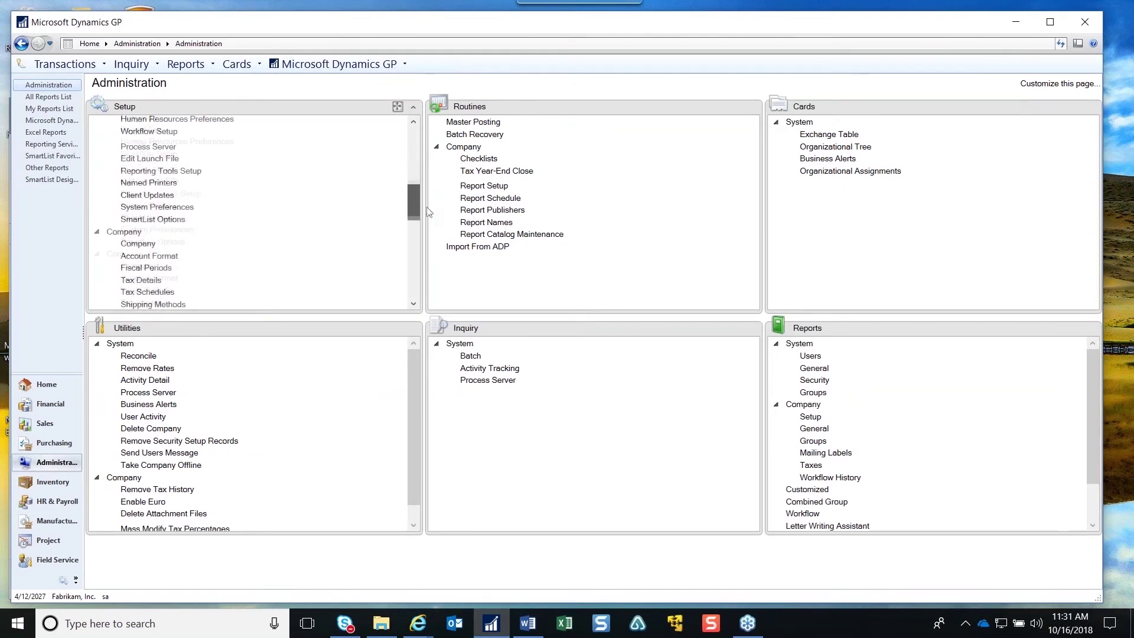
left_click(134, 245)
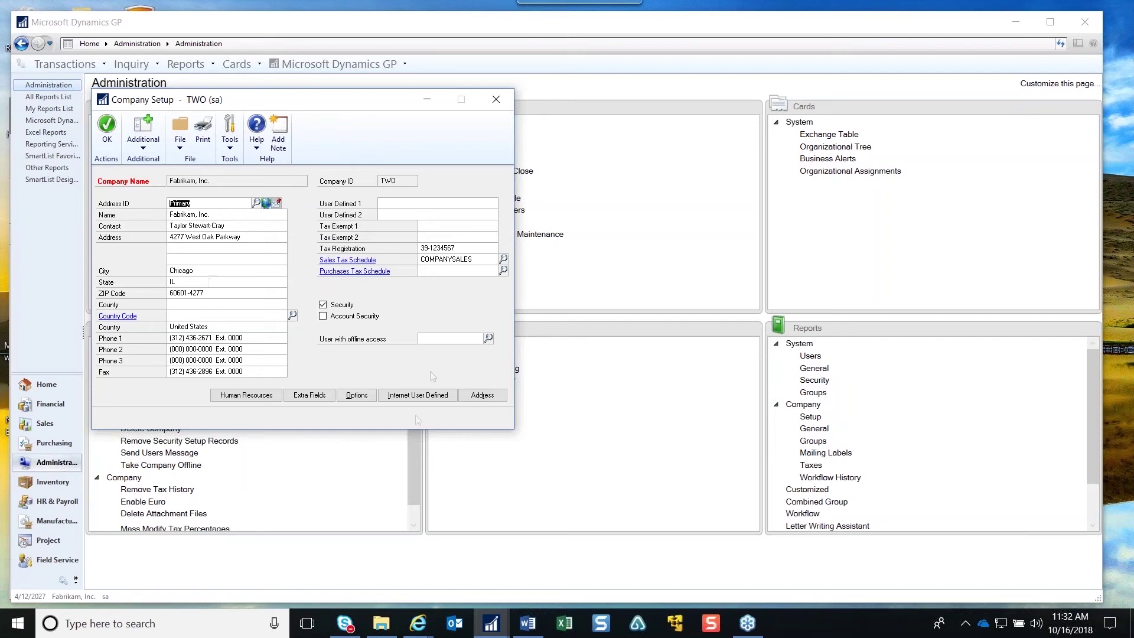
left_click(220, 215)
left_click(221, 215)
type("<TEST>")
left_click(190, 248)
left_click(212, 214)
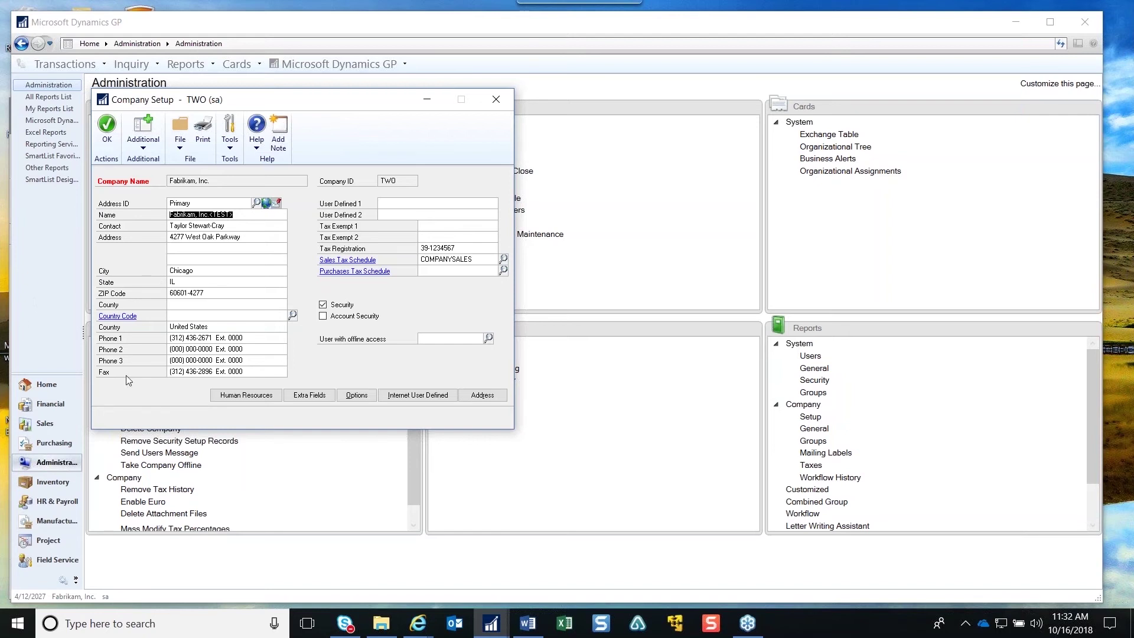
Read the help about the Company Setup window, including its field descriptions and overview, and close the help
left_click(258, 147)
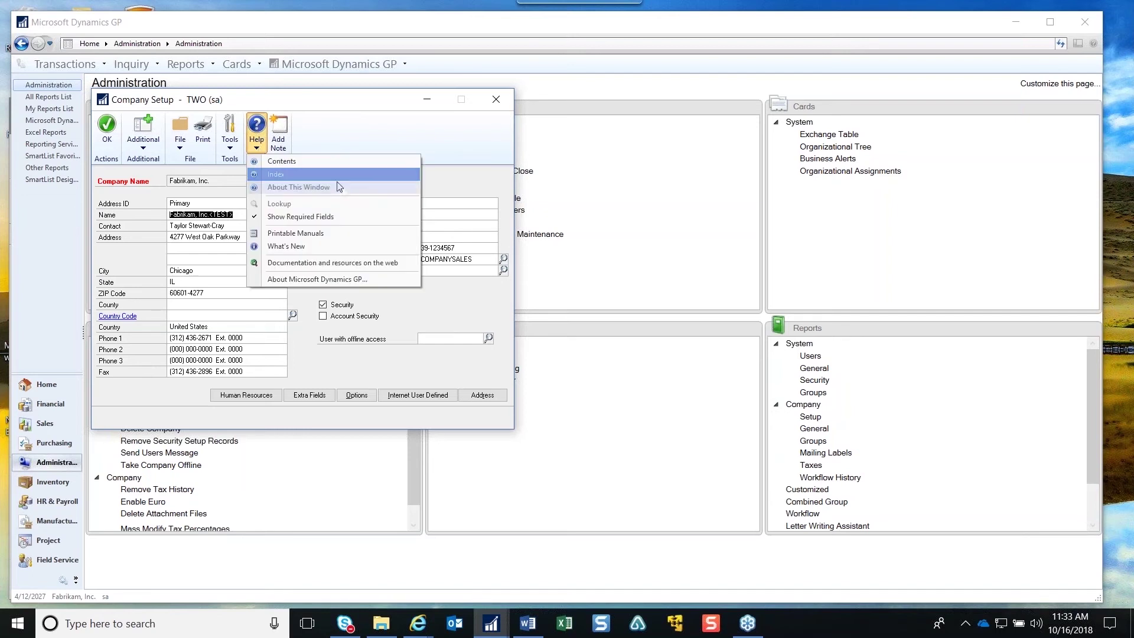
left_click(319, 187)
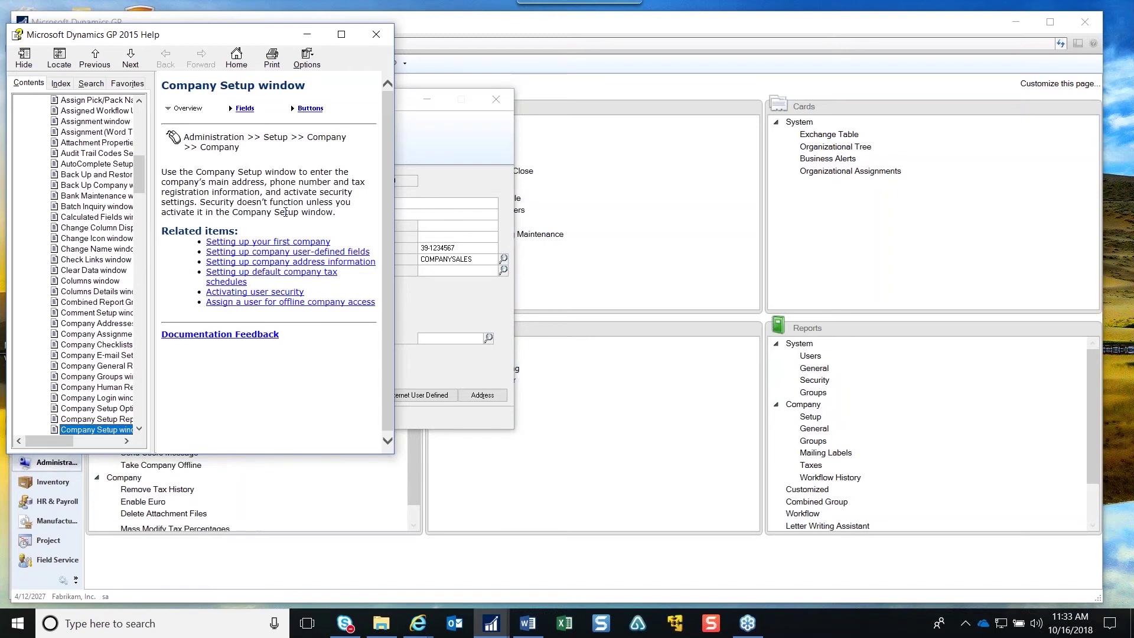
left_click(228, 105)
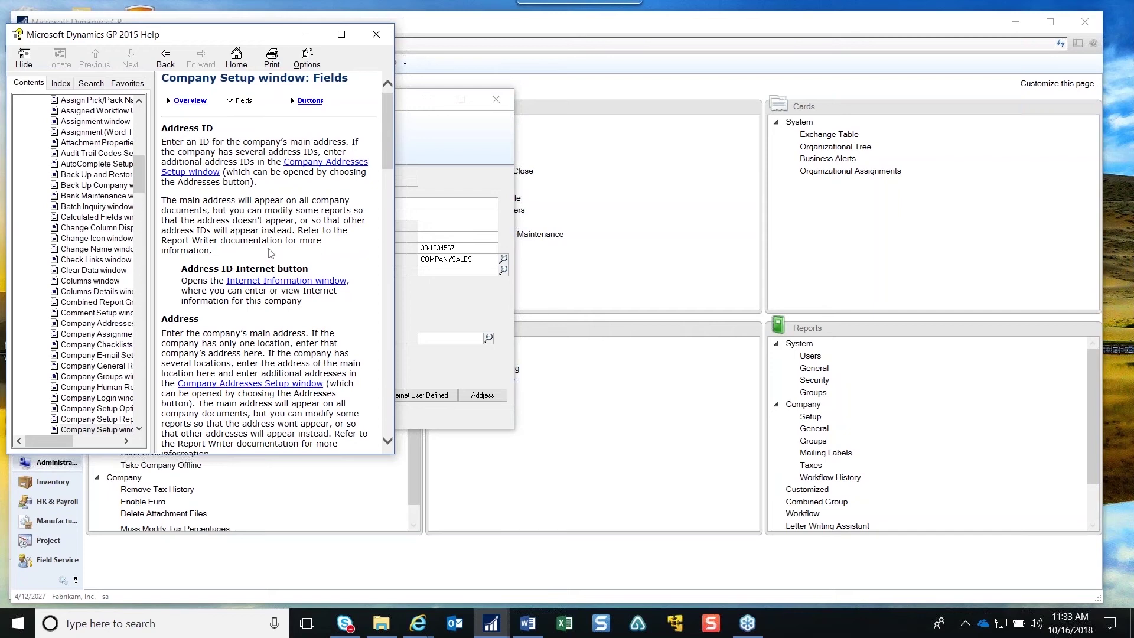
scroll(325, 257, "down", 10)
scroll(324, 257, "down", 5)
scroll(324, 257, "up", 15)
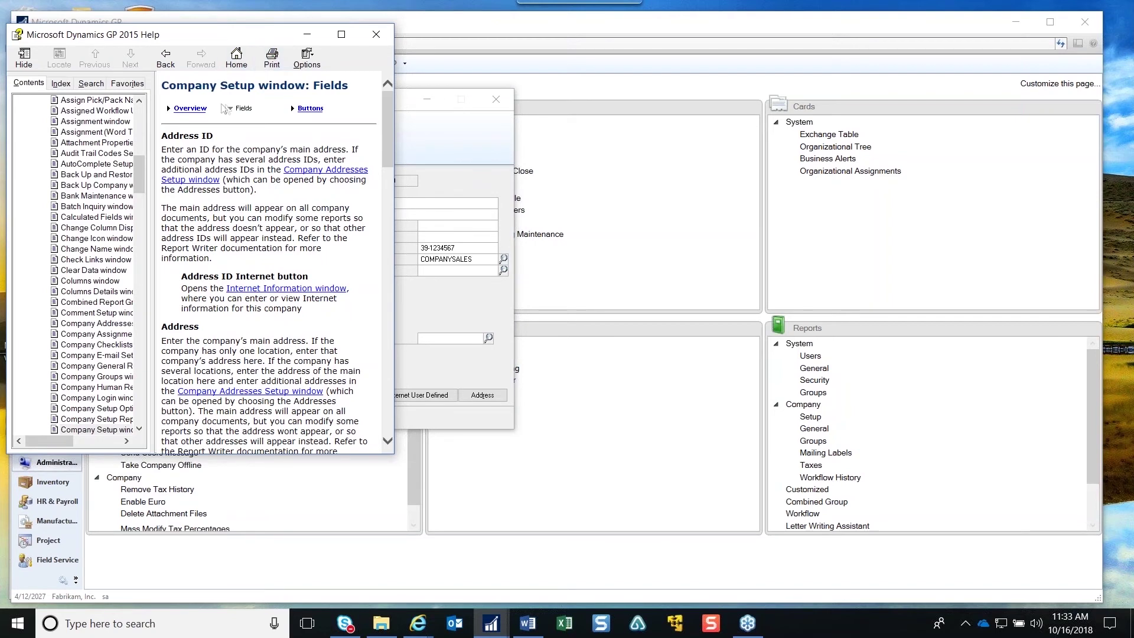
left_click(193, 109)
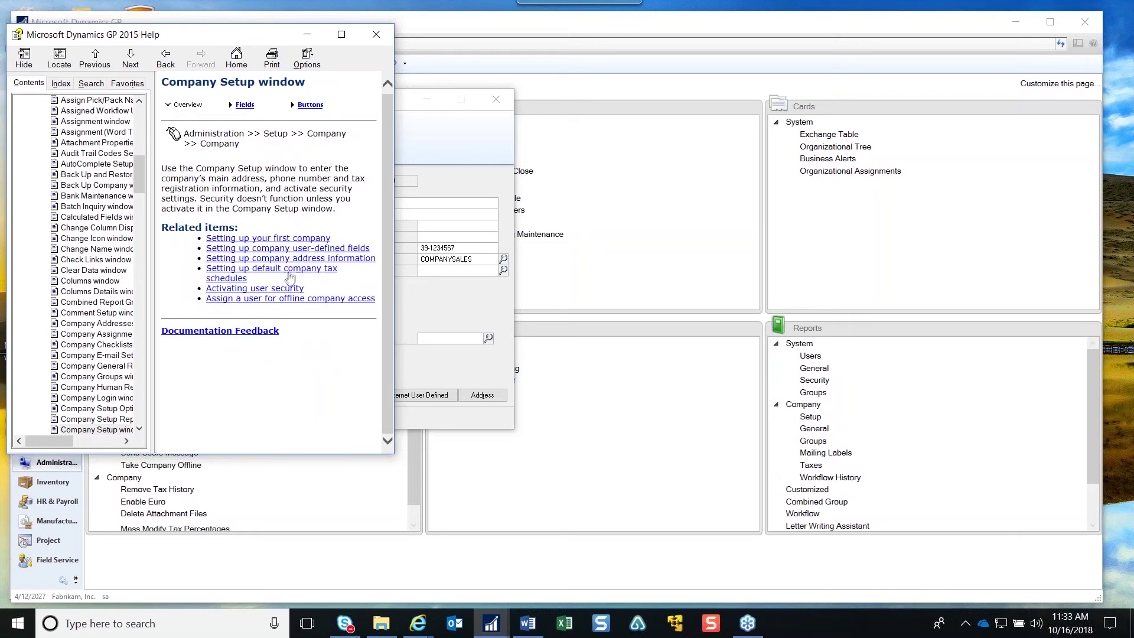
left_click(388, 40)
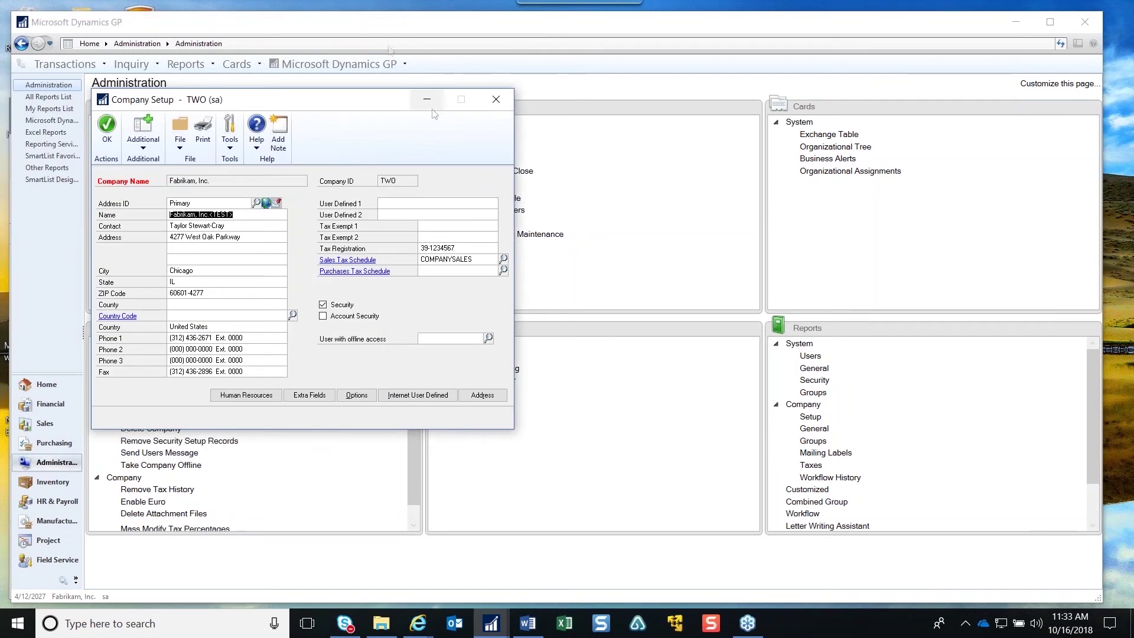
Close Company Setup, discarding the name change, and go to the Purchasing area
left_click(500, 100)
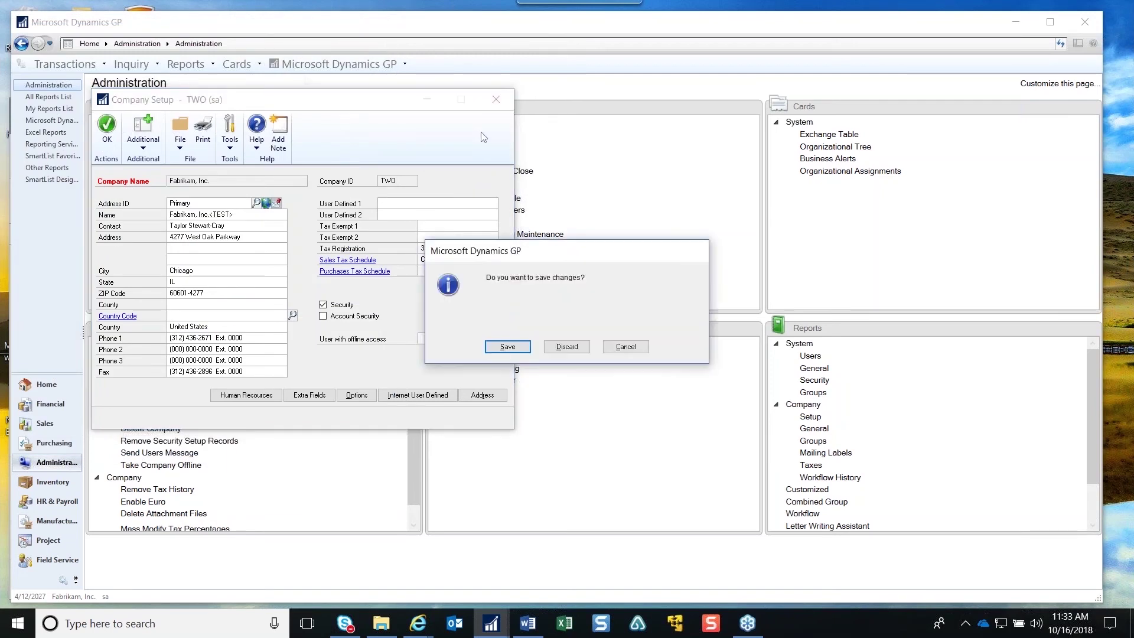
left_click(561, 352)
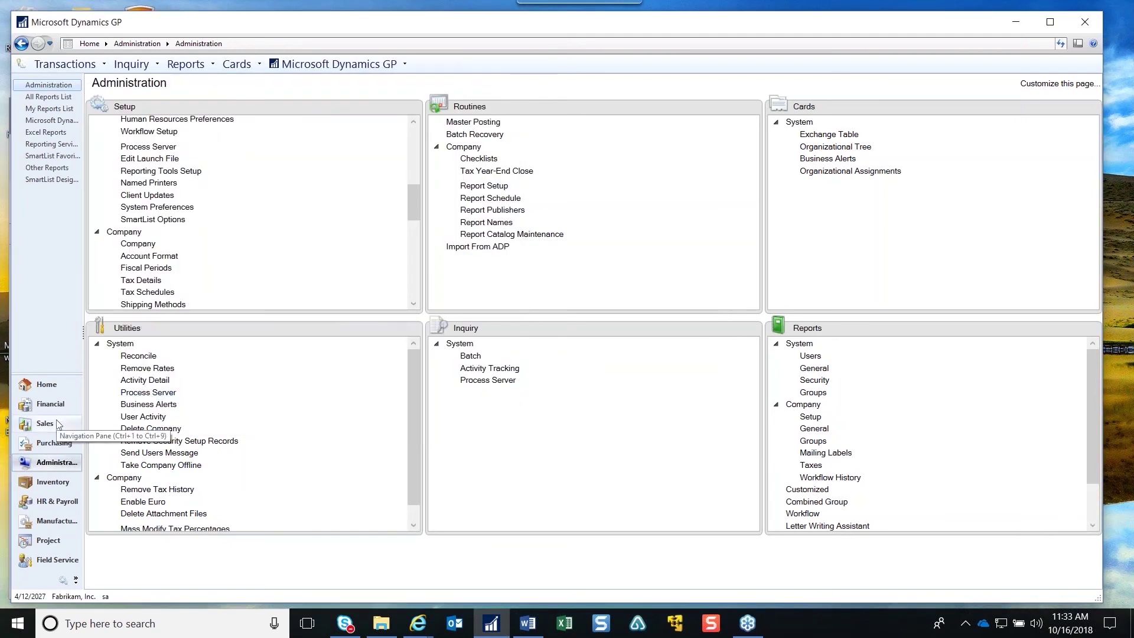
left_click(54, 443)
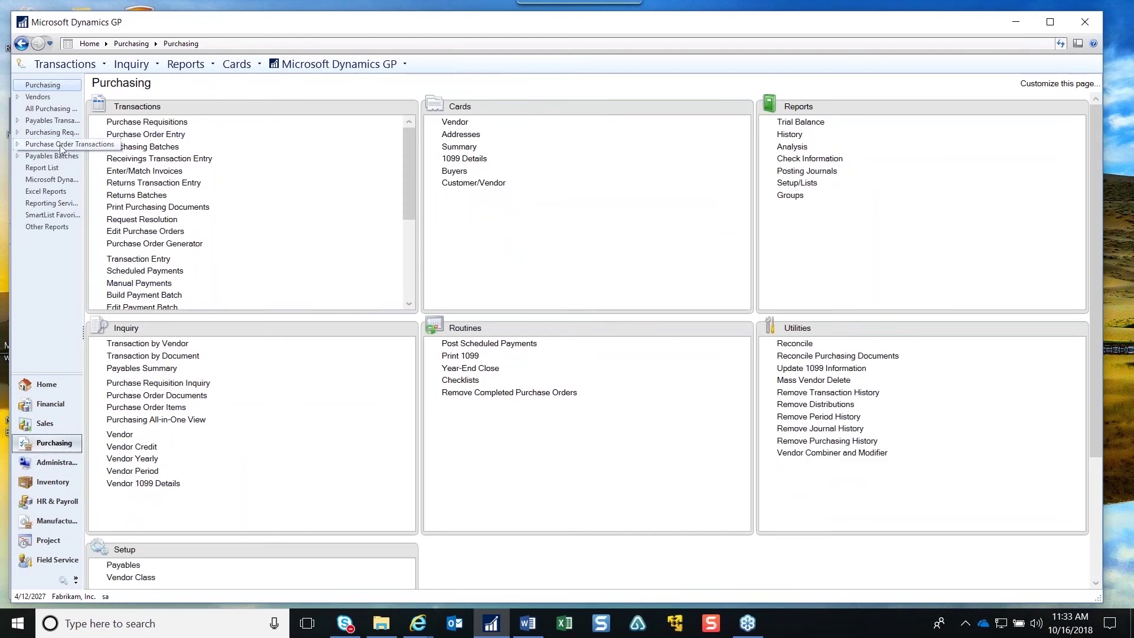
Open the Payables Transactions list and mark the top two invoices, from Associated Insurance and Advanced Office Systems
left_click(18, 121)
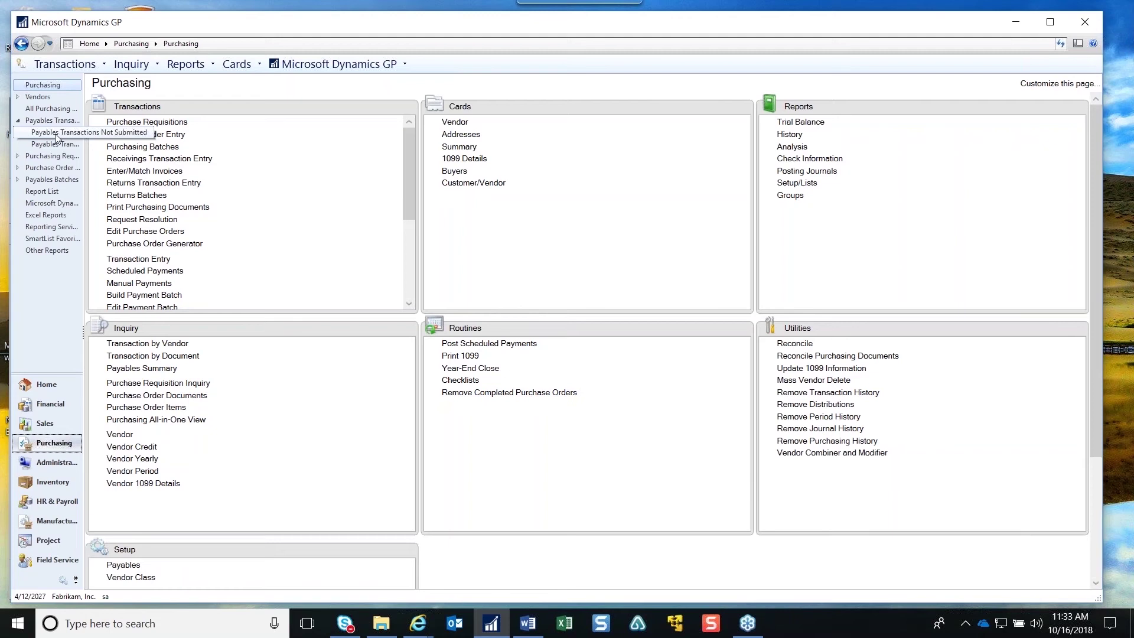
left_click(46, 121)
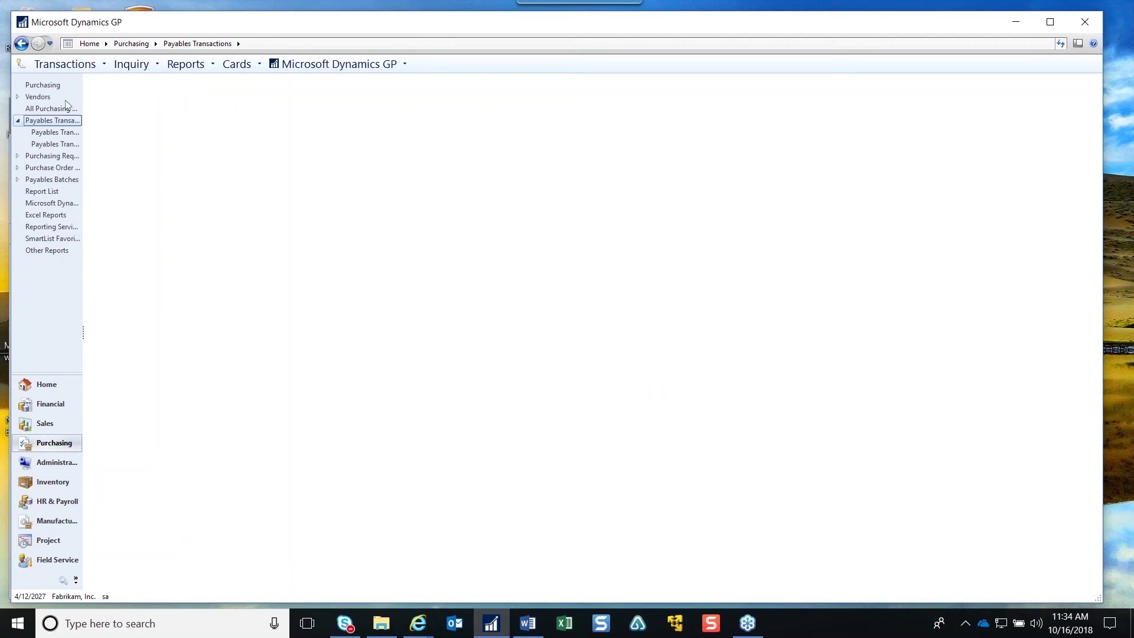
mouse_move(504, 624)
left_click(566, 350)
left_click(566, 350)
left_click(566, 350)
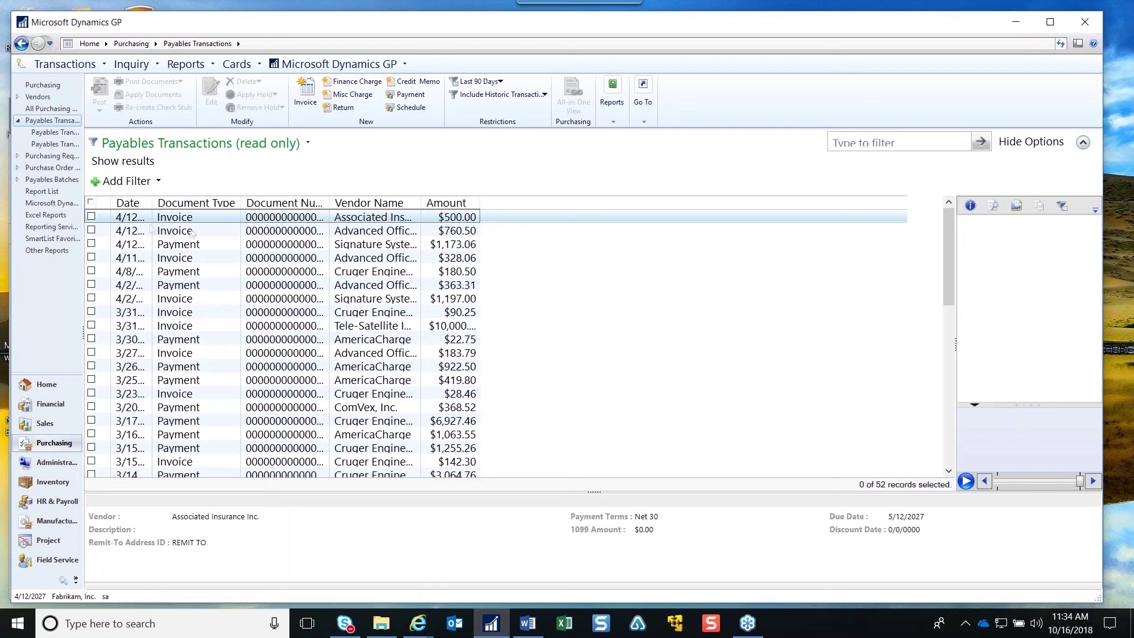
left_click(91, 216)
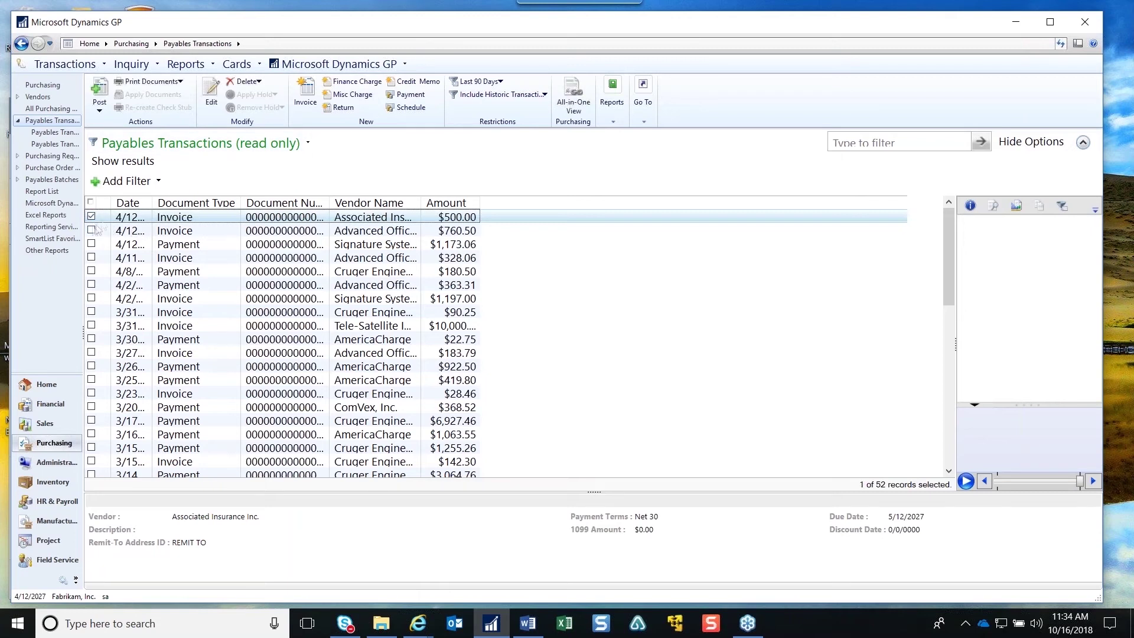
left_click(93, 230)
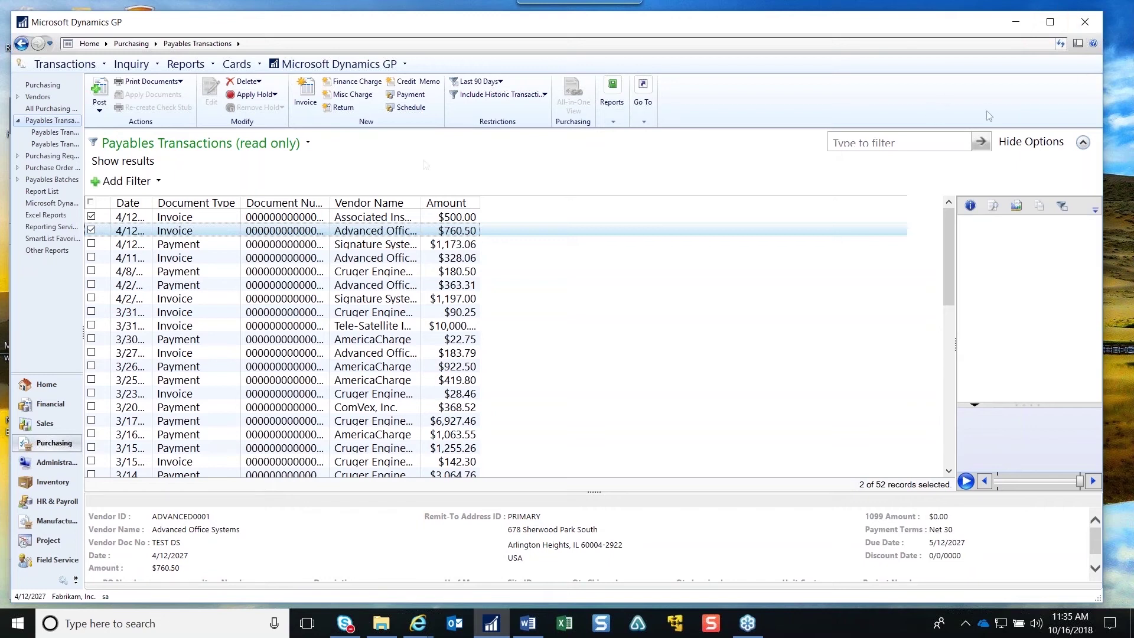
On the home page, examine the Quick Links options for adding an external program or file, and close without adding a link
left_click(54, 386)
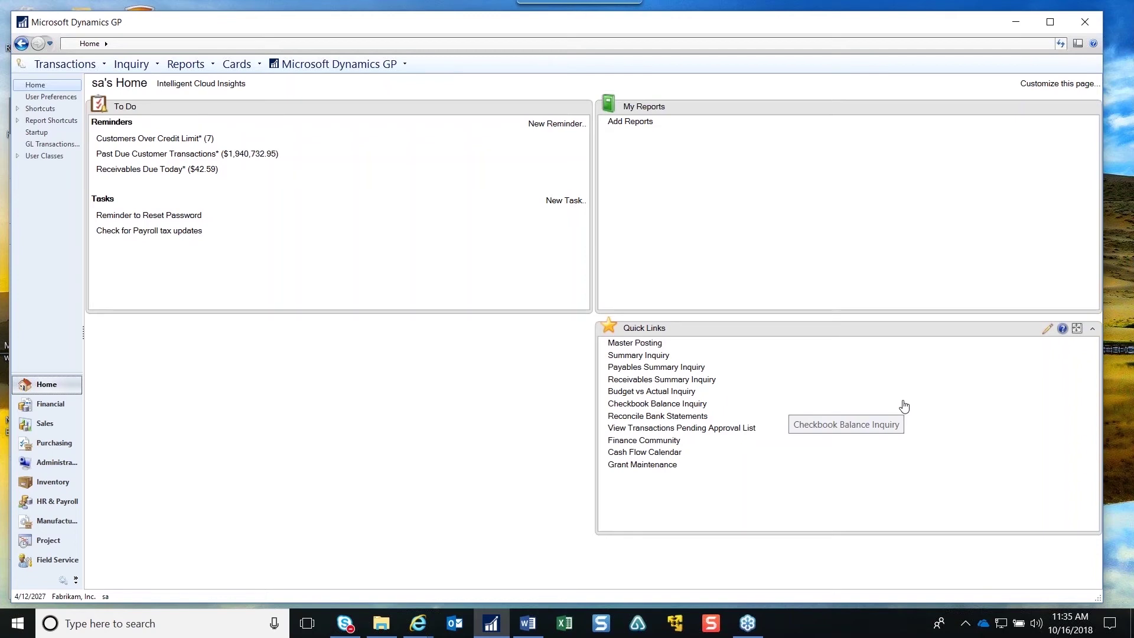
left_click(1047, 330)
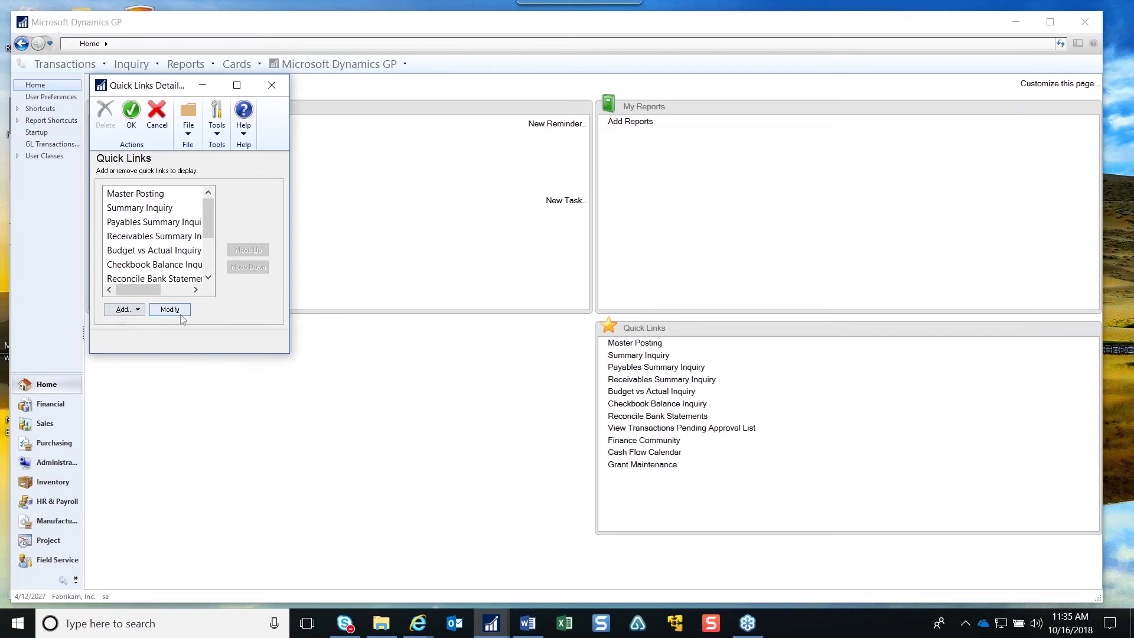
left_click(140, 311)
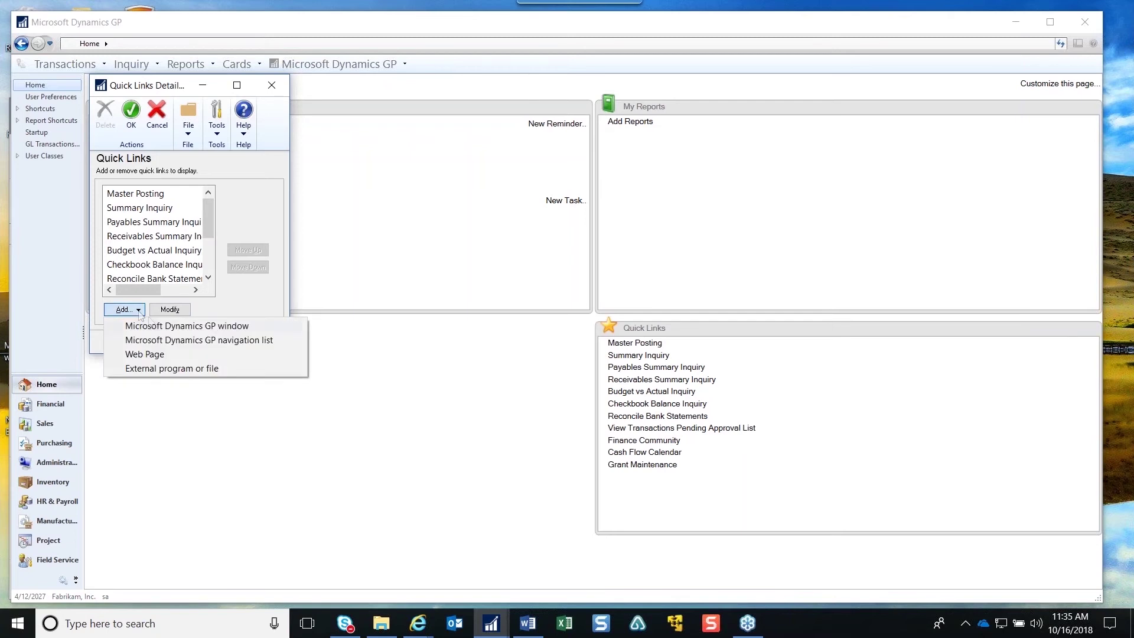
left_click(234, 368)
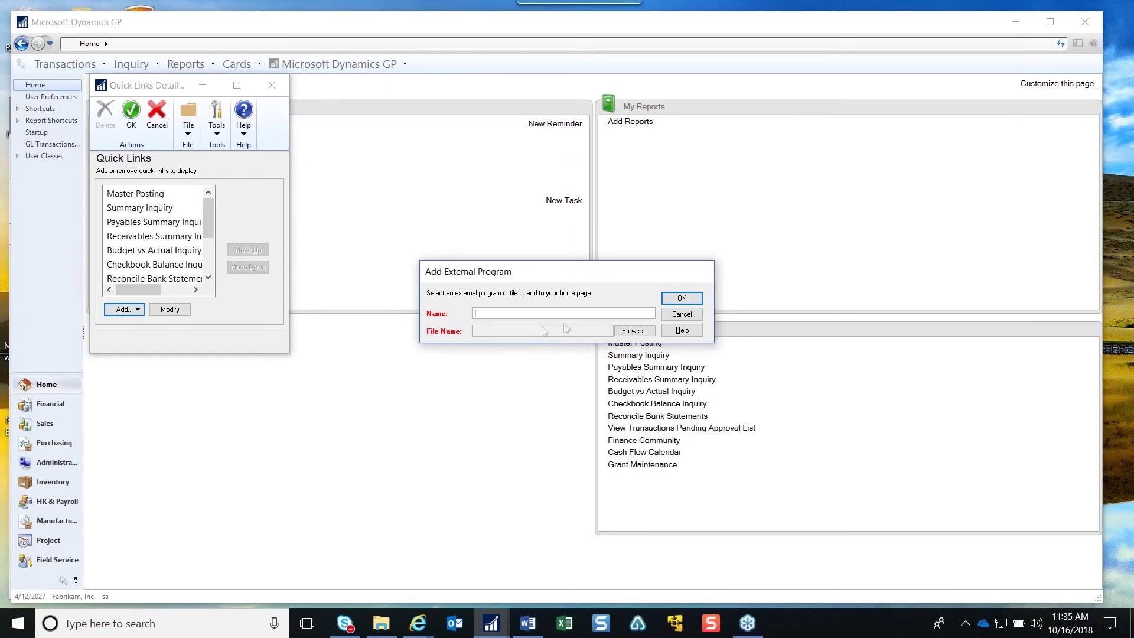
left_click(682, 317)
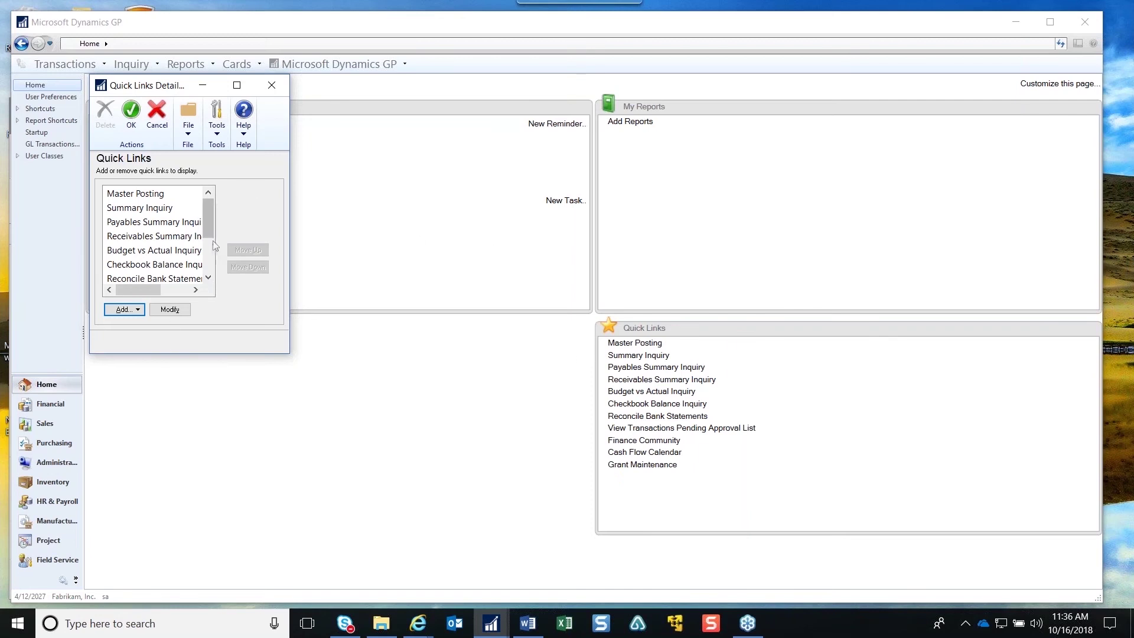
left_click(272, 86)
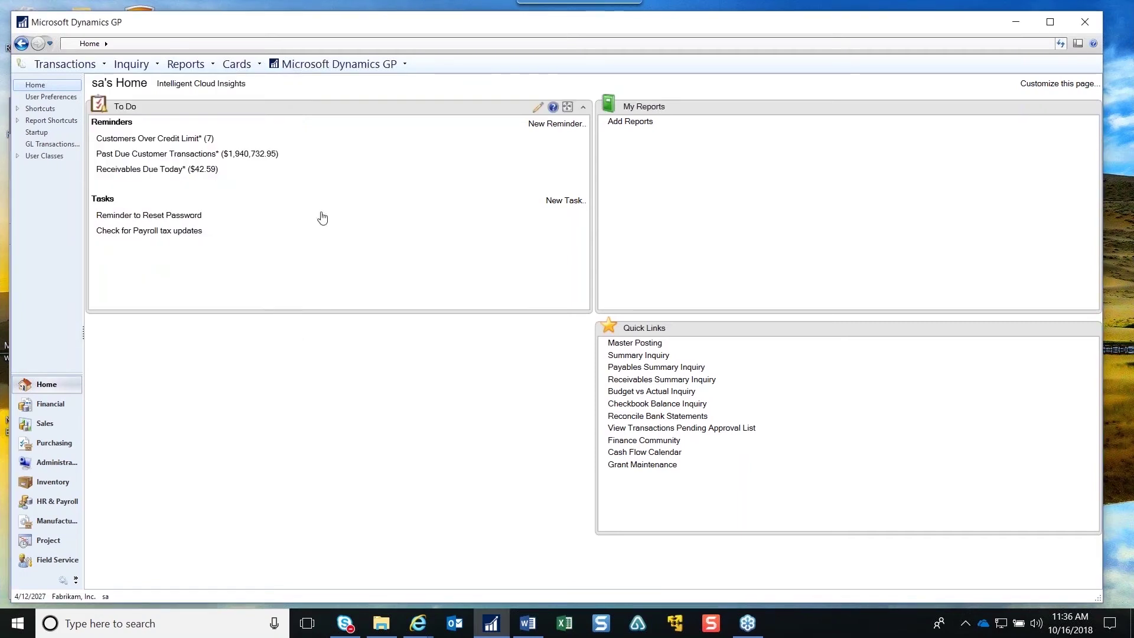
Open SmartList and display the Current Financials Journal favorite under Financial Account Transactions
left_click(299, 65)
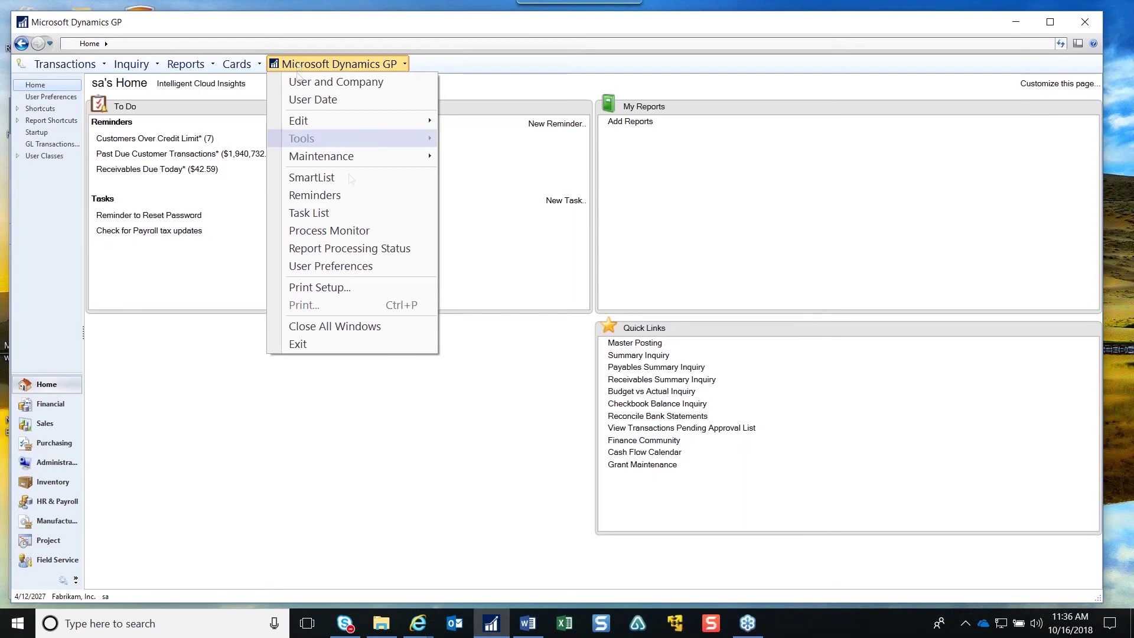
left_click(311, 177)
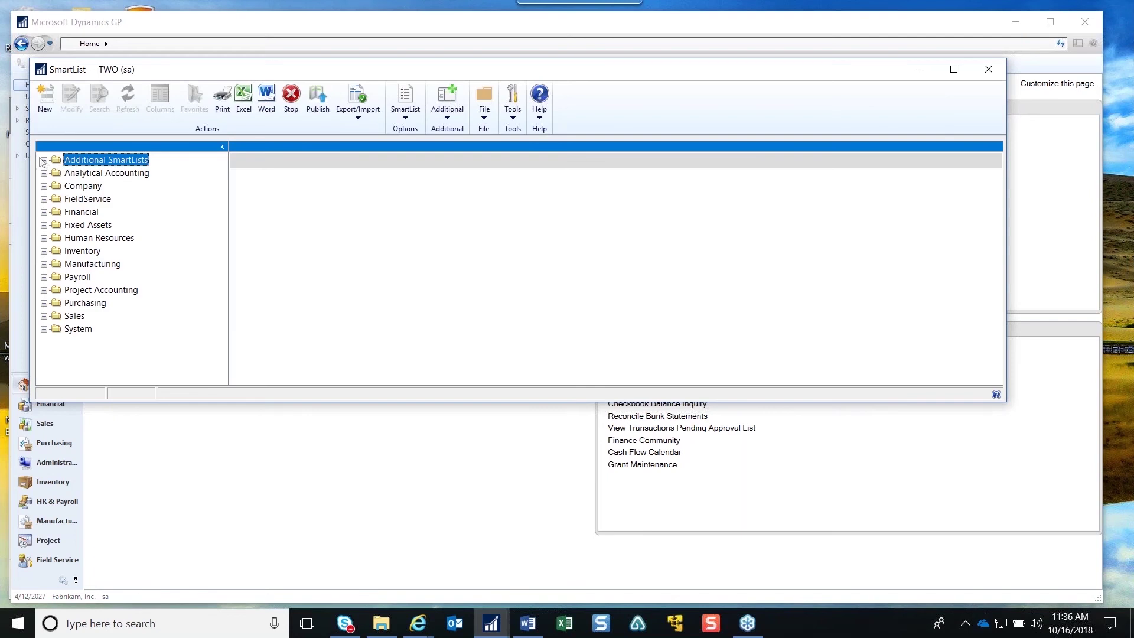
left_click(44, 213)
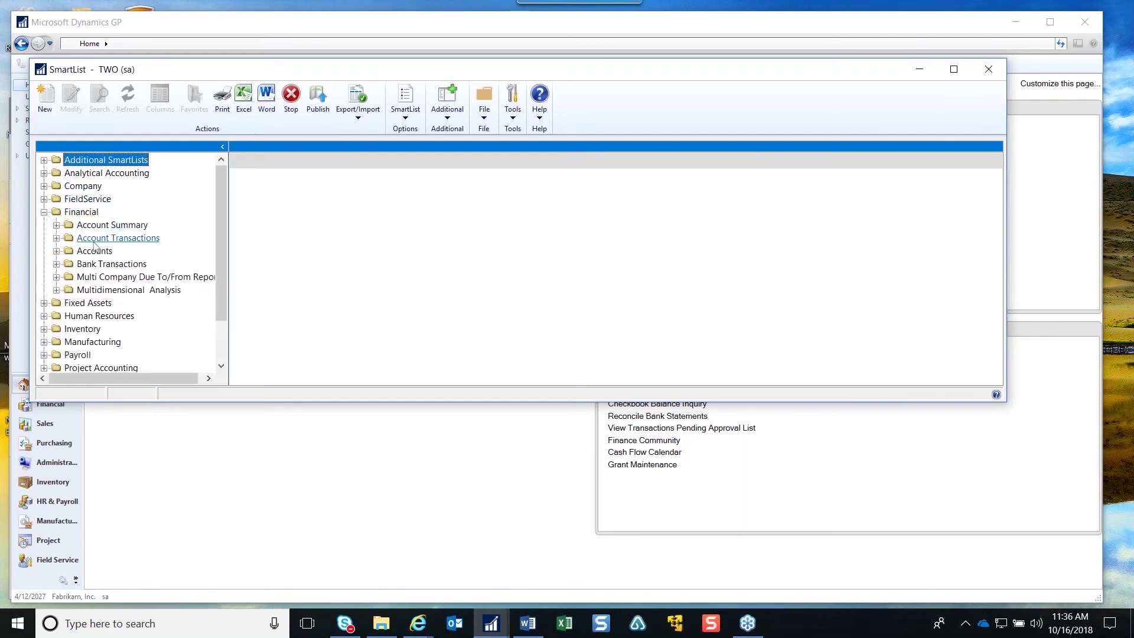
left_click(56, 238)
left_click(116, 188)
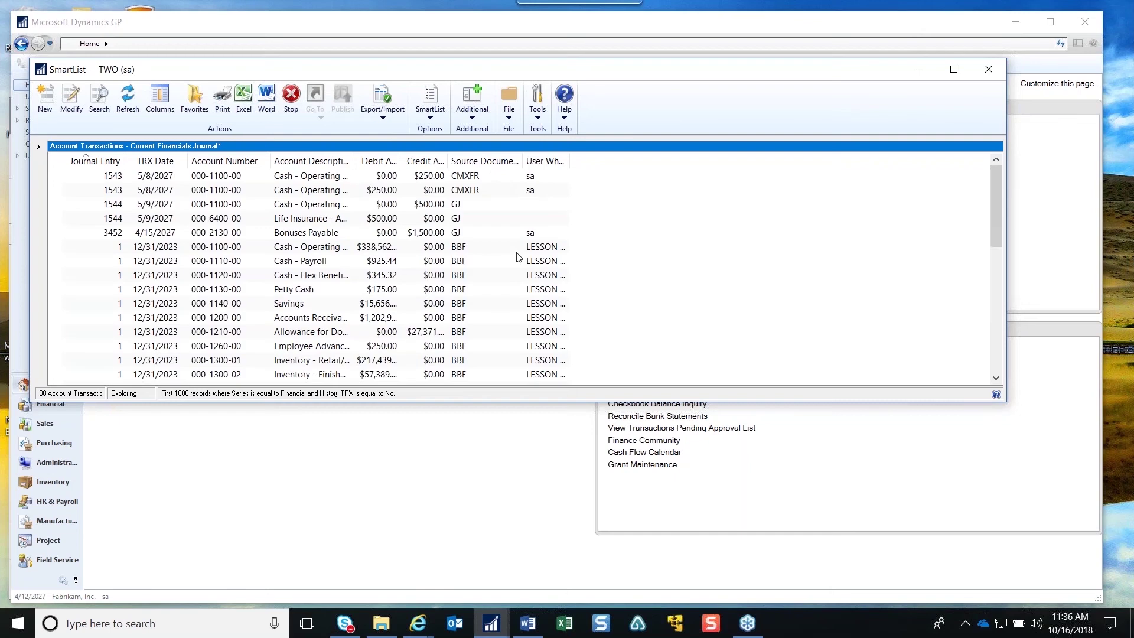
Rename the Source Document column to "Document Number" and view the favorite's save options without saving
left_click(488, 163)
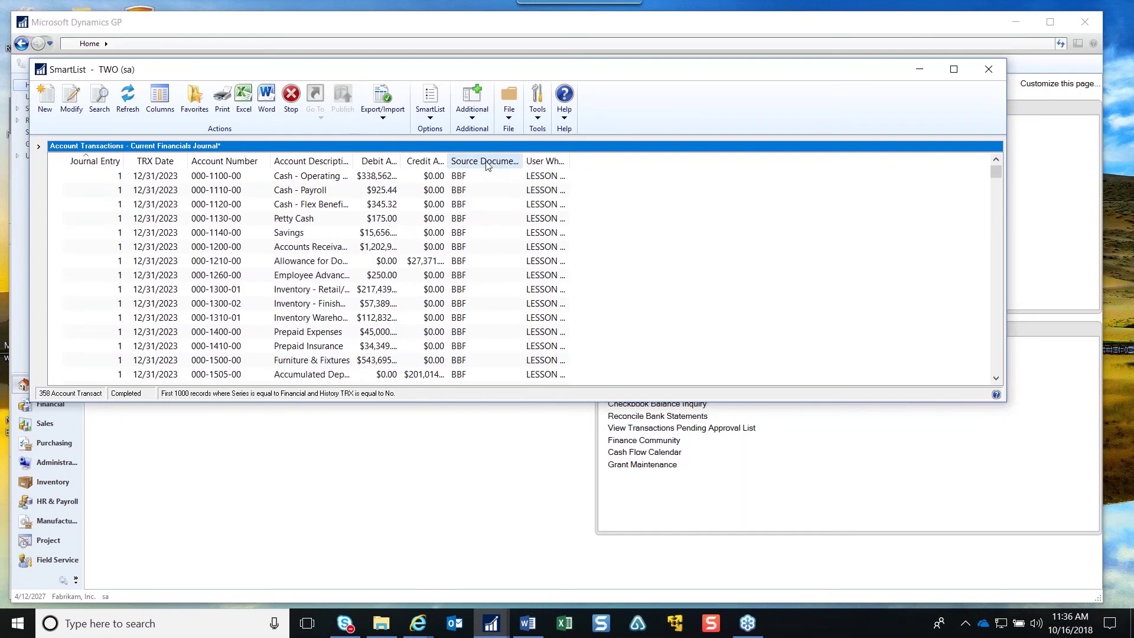
left_click(159, 96)
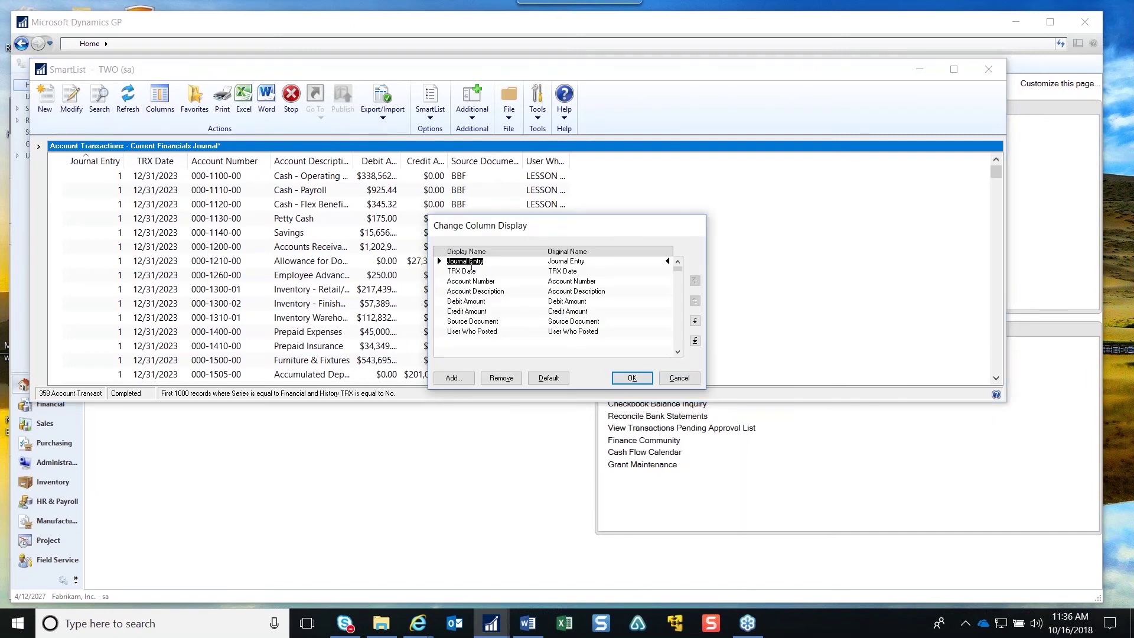
left_click(482, 322)
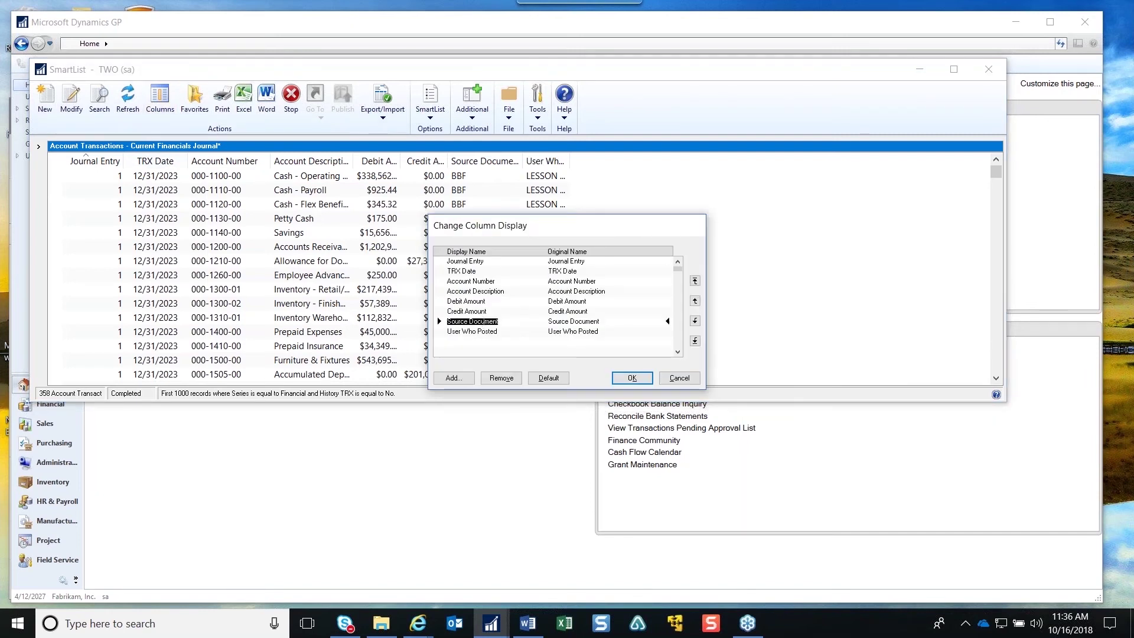
type("D")
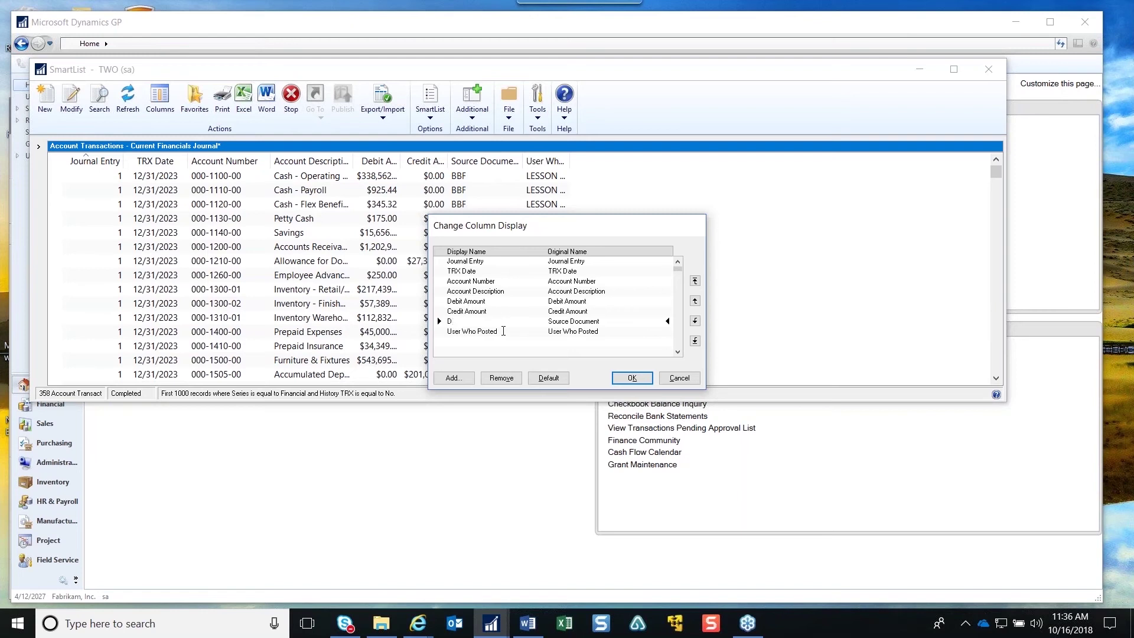
type("ocument Number")
left_click(632, 383)
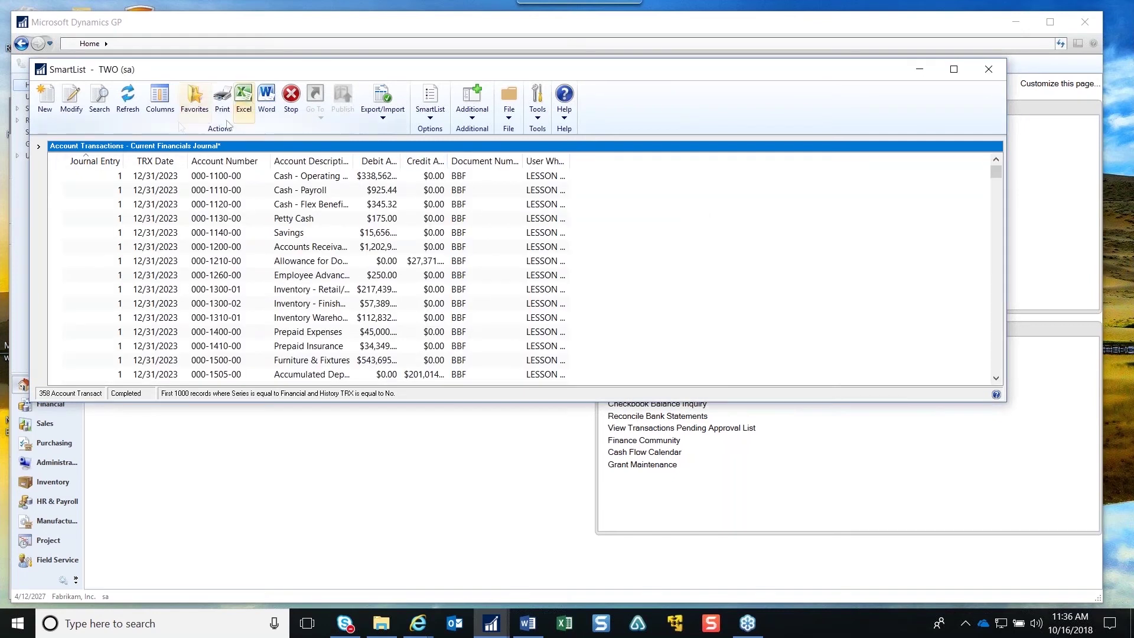
left_click(194, 96)
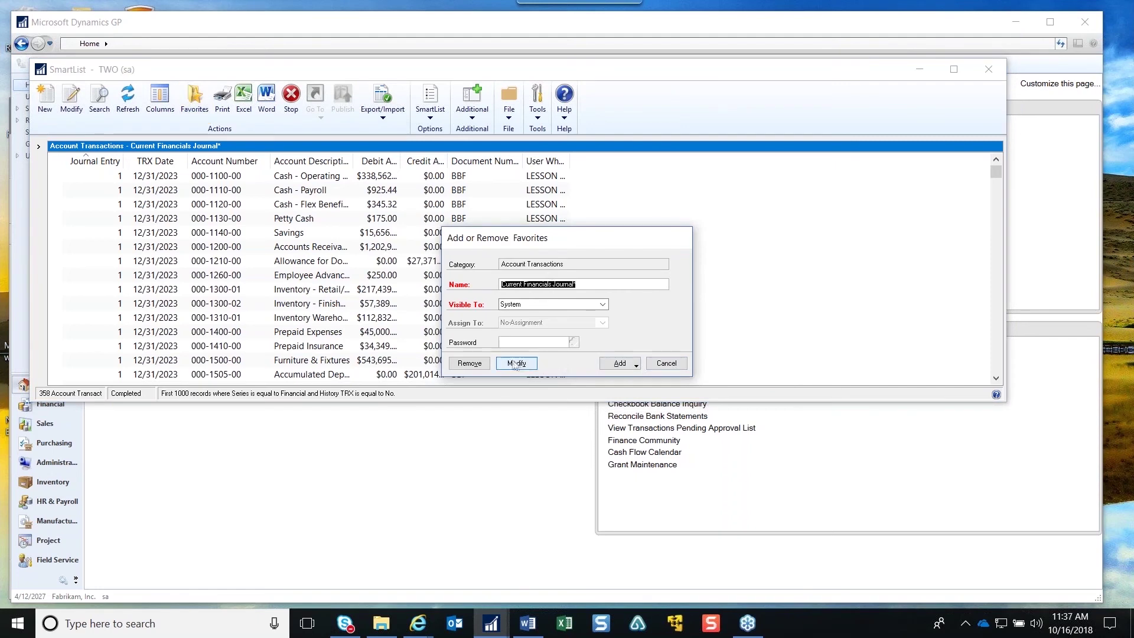
left_click(667, 364)
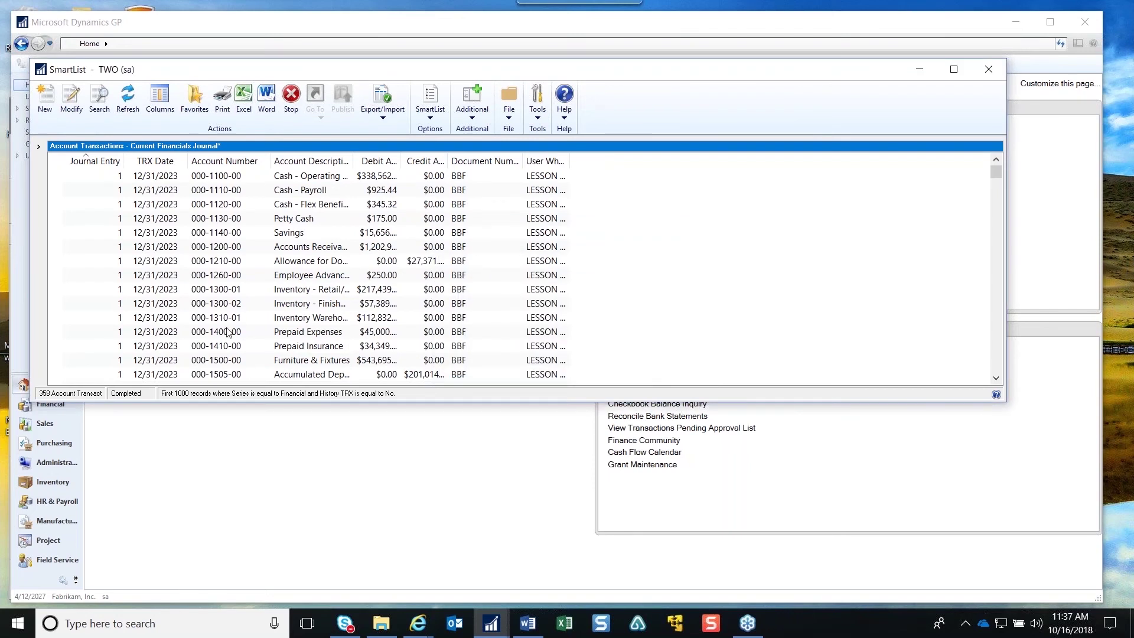
Display the default (*) Vendors SmartList in the Purchasing category
left_click(39, 147)
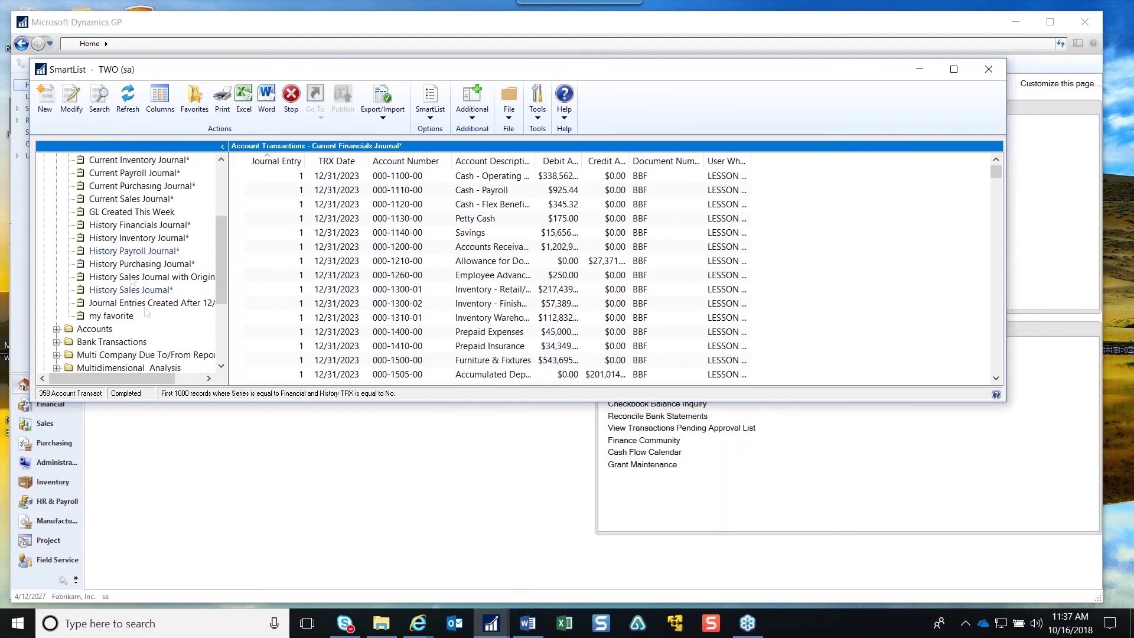
left_click_drag(218, 252, 232, 332)
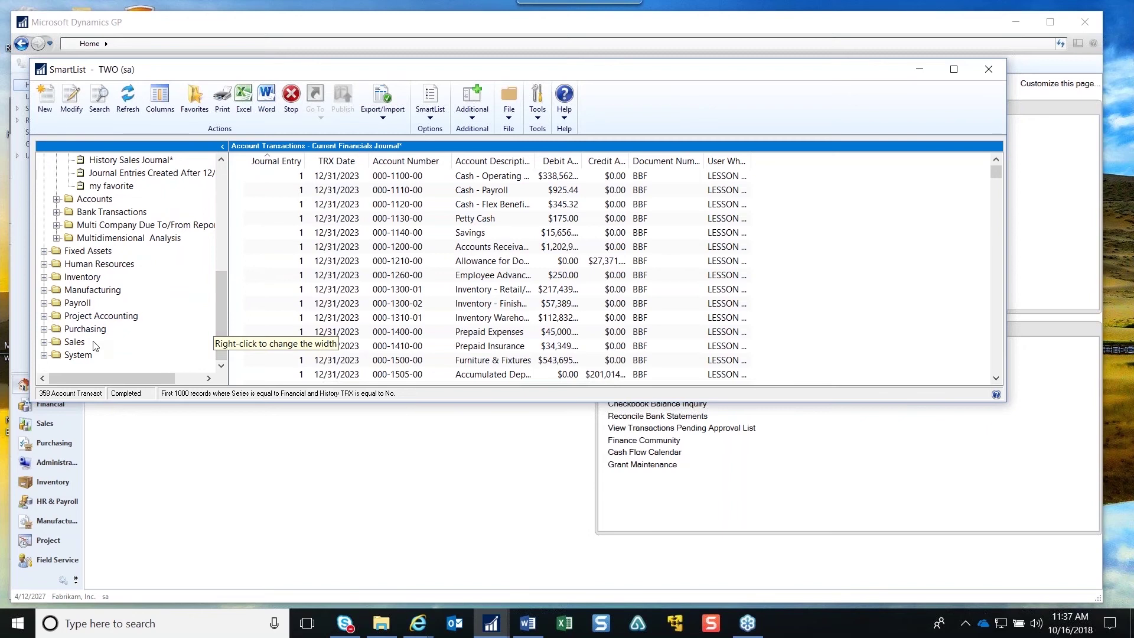
left_click(44, 329)
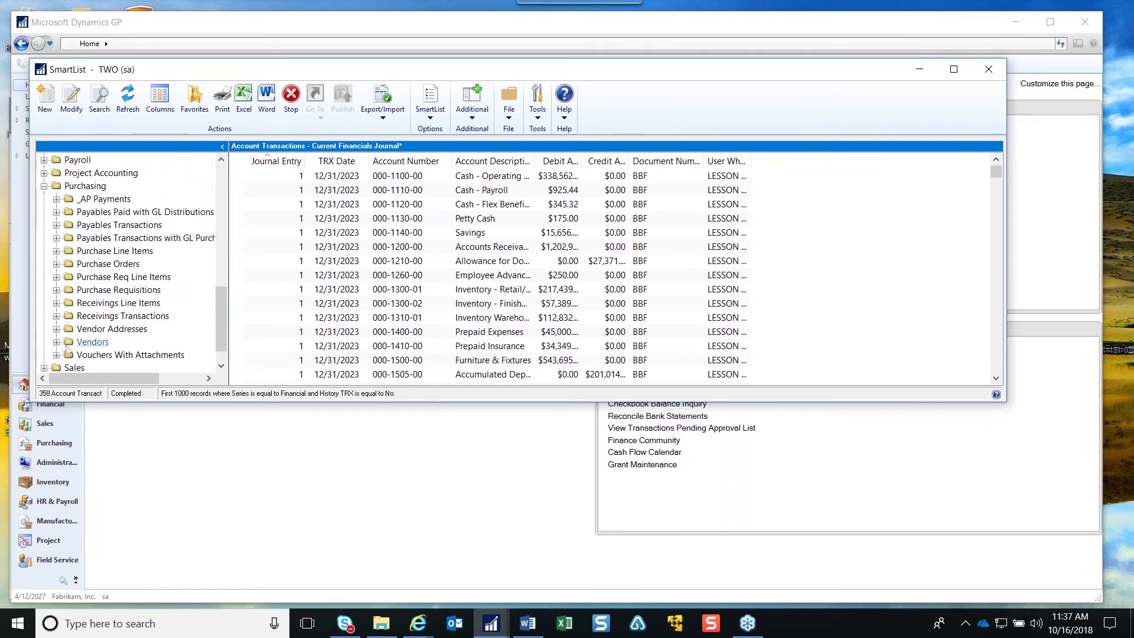
left_click(56, 342)
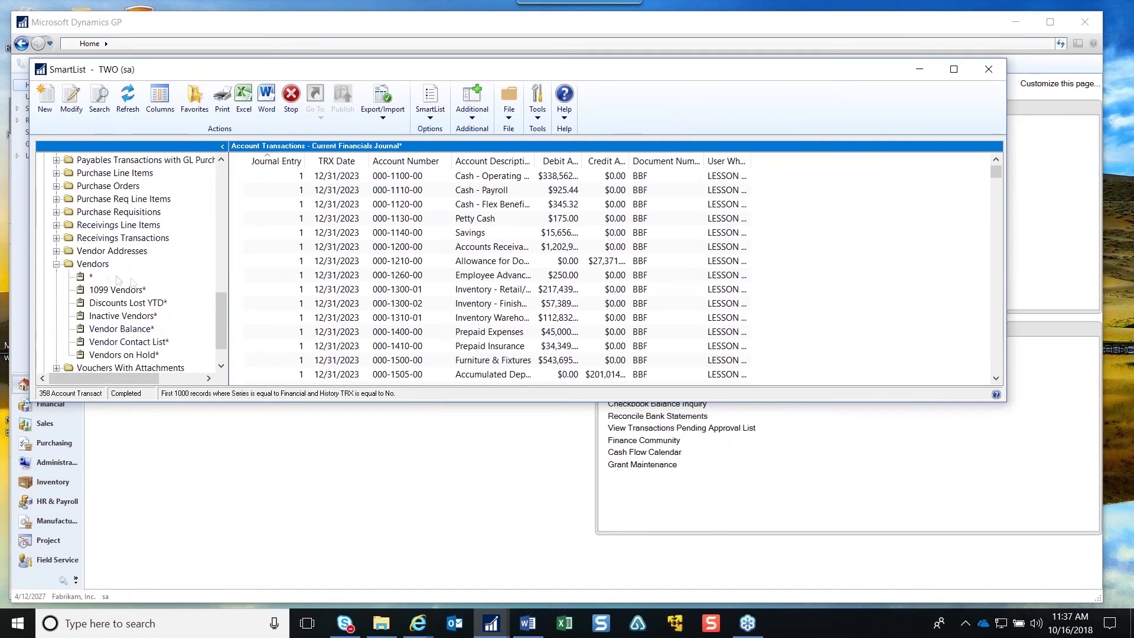
left_click(91, 278)
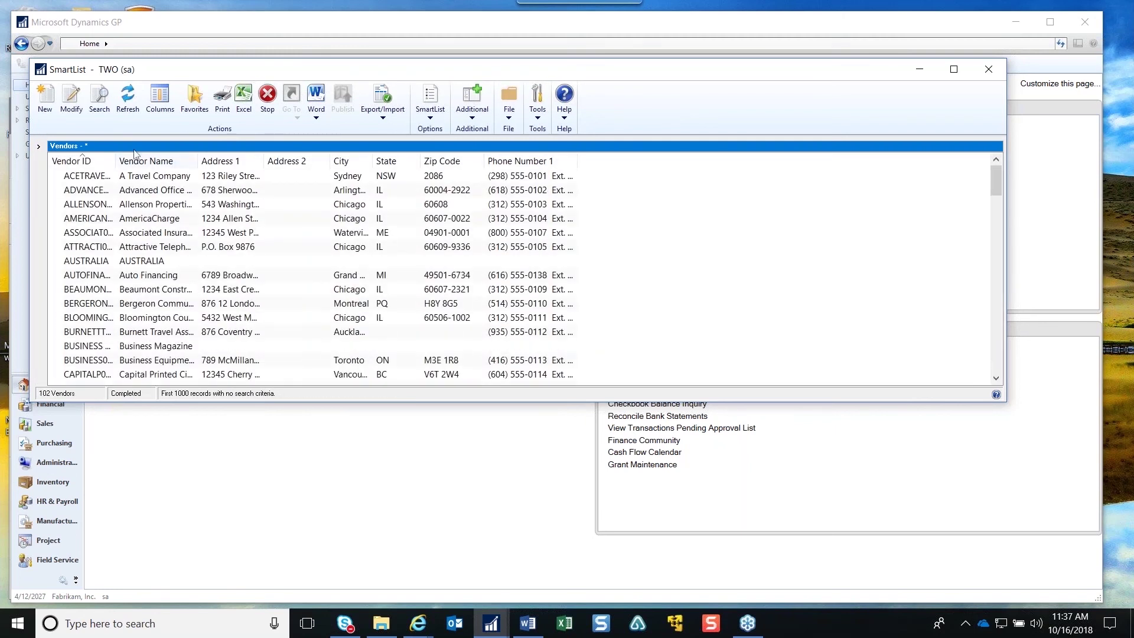
Set the first vendor search definition to Vendor ID begins with [A,B,C,E]
left_click(99, 98)
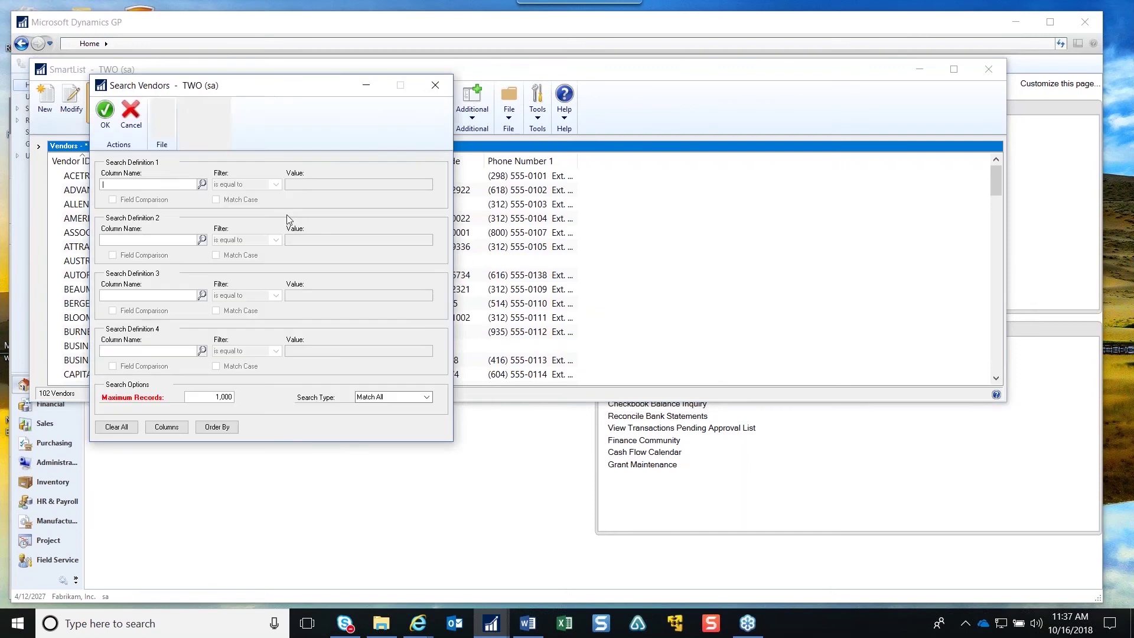
left_click(202, 184)
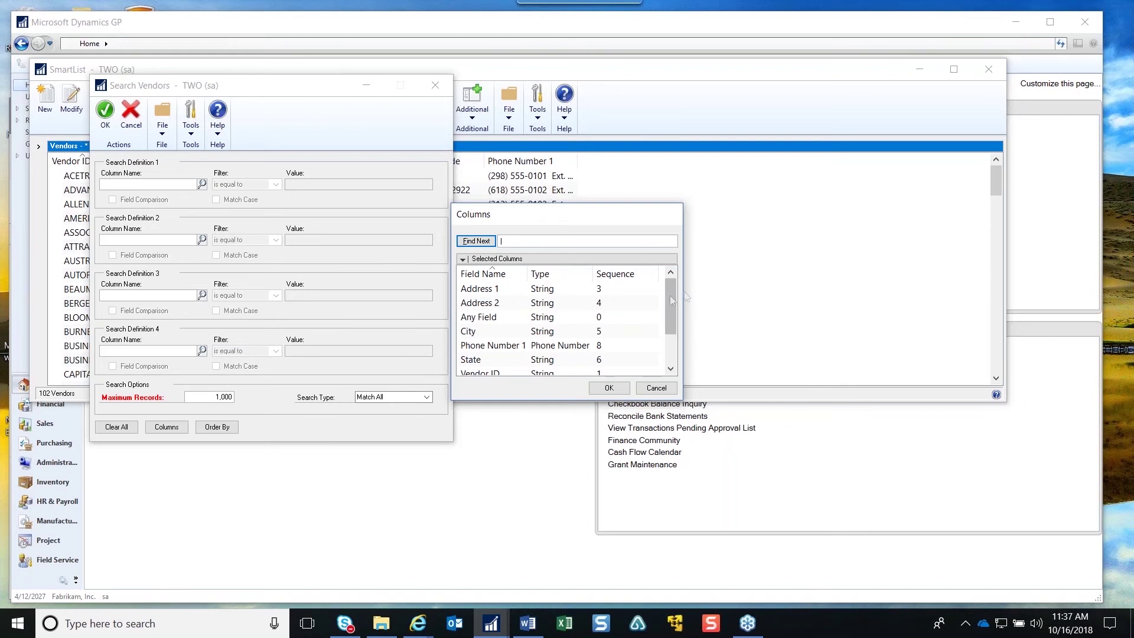
scroll(672, 304, "down", 1)
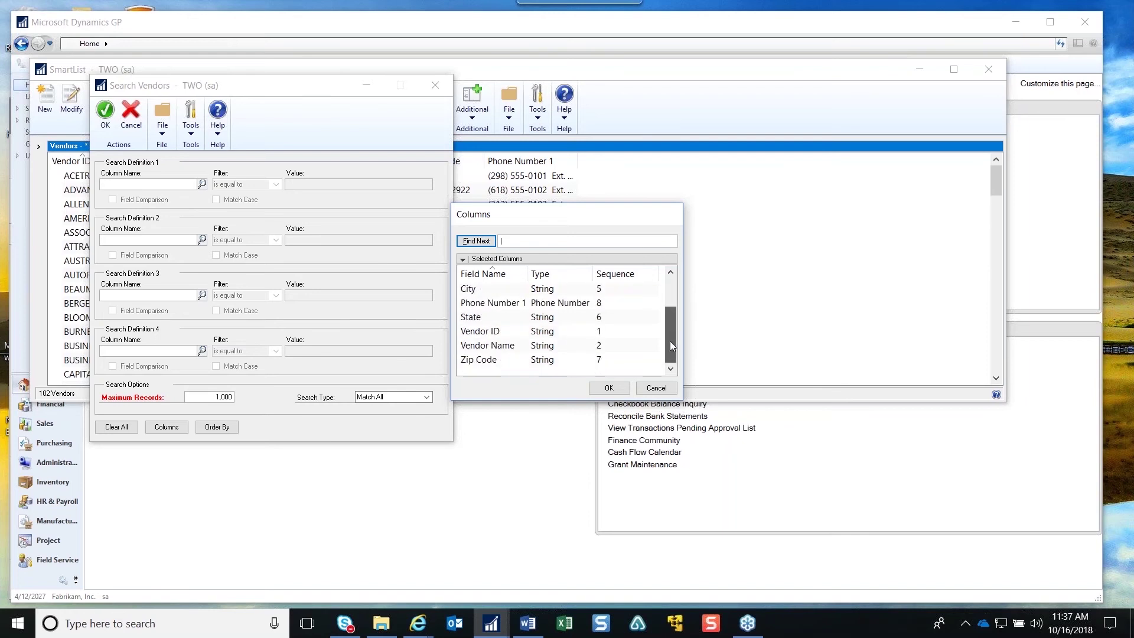
double_click(476, 331)
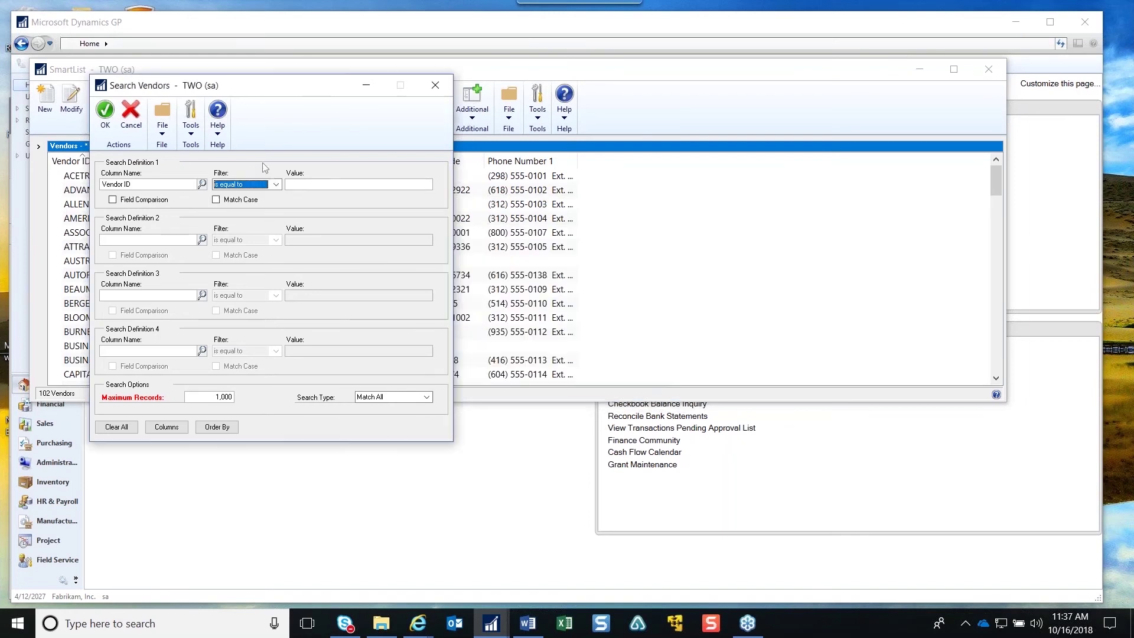
left_click(275, 185)
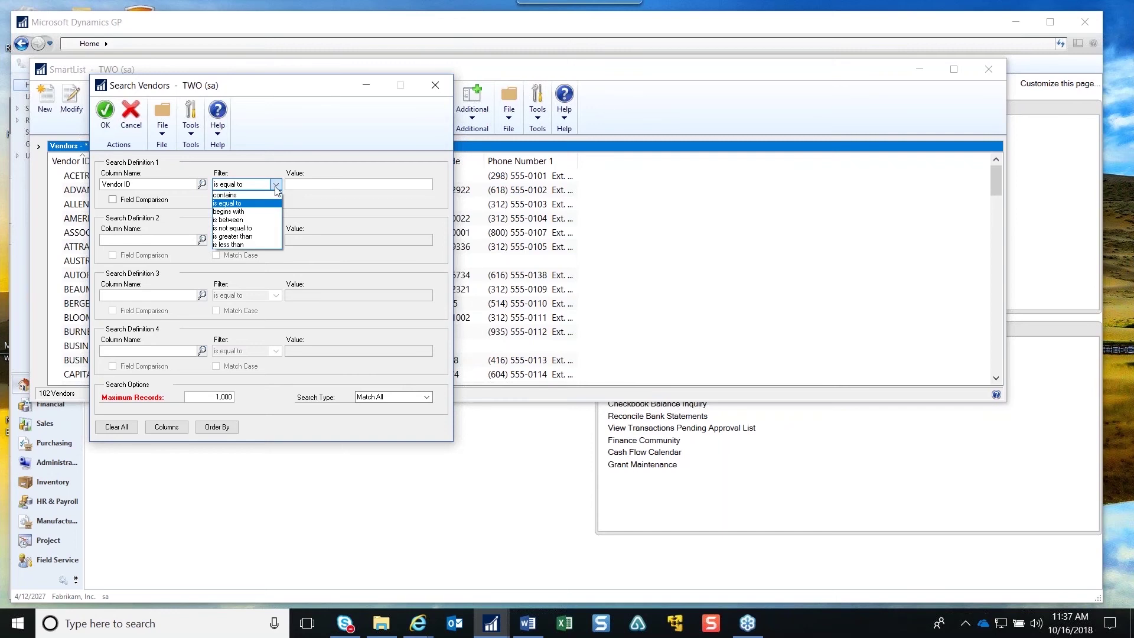
left_click(229, 211)
left_click(321, 182)
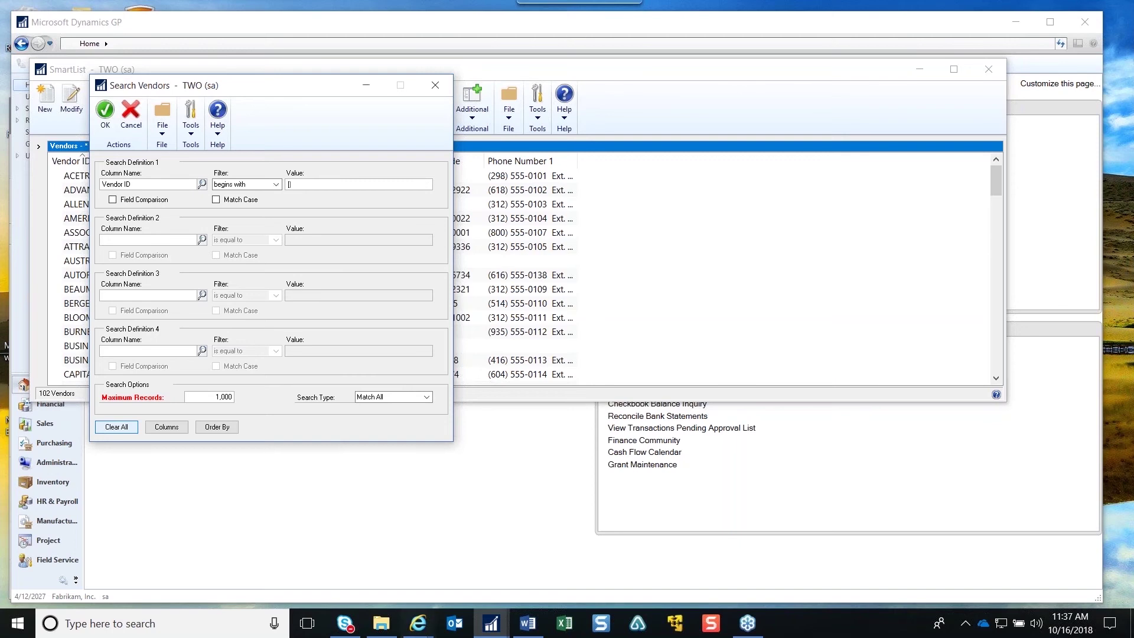
left_click(309, 187)
type("[A,B,C,E")
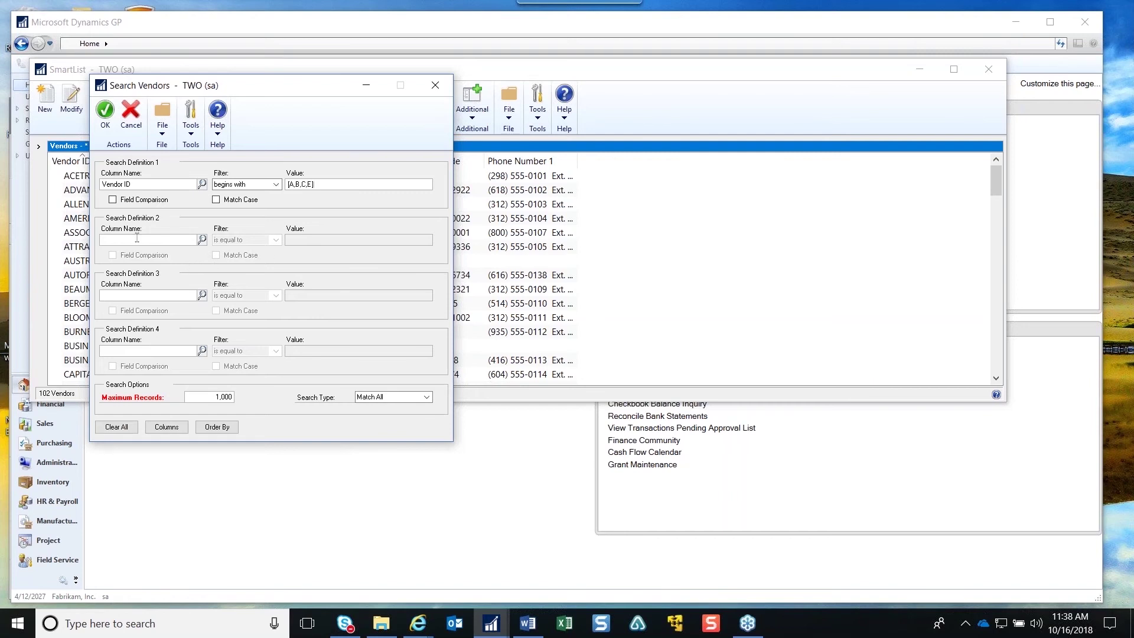
Add a second vendor search definition of City begins with [^C], run the search and look through the matching vendors
left_click(202, 239)
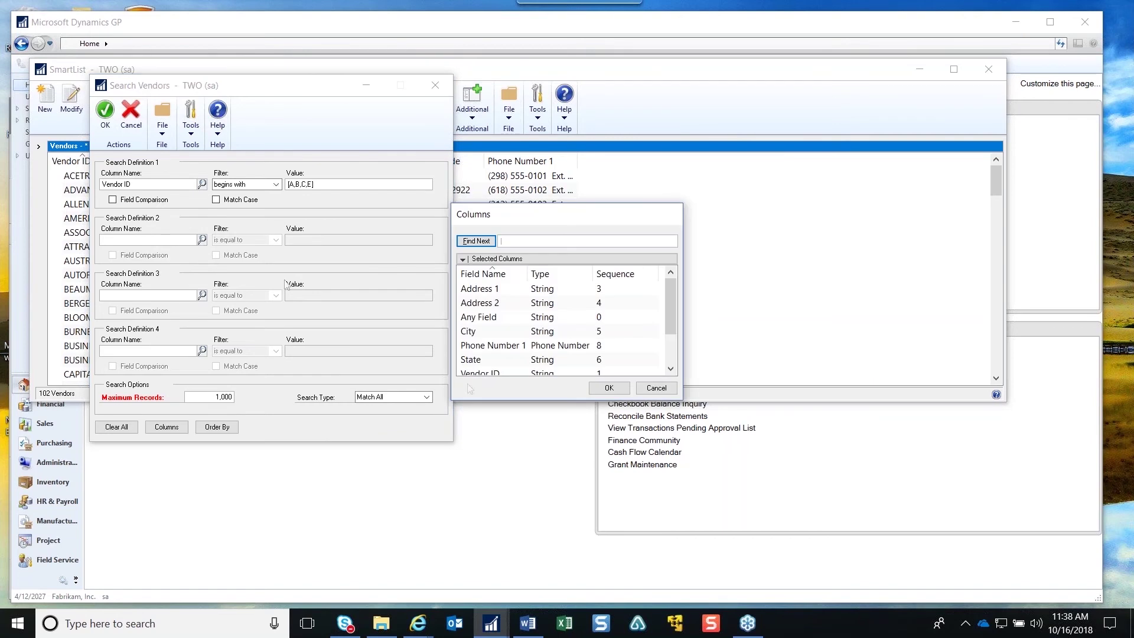
double_click(502, 337)
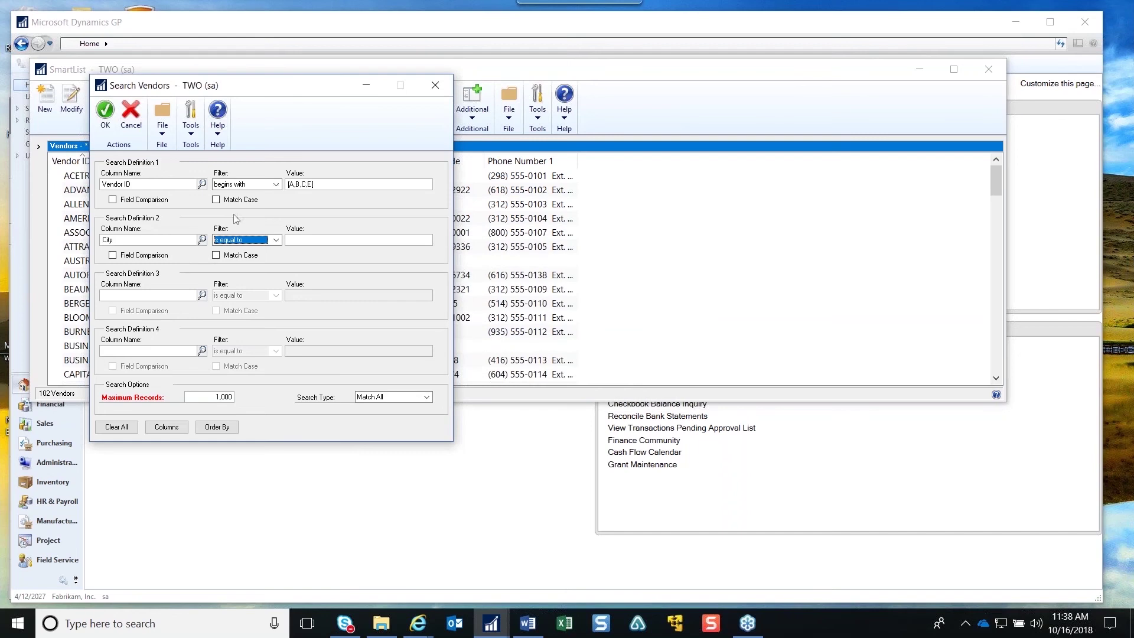
left_click(302, 241)
left_click(275, 240)
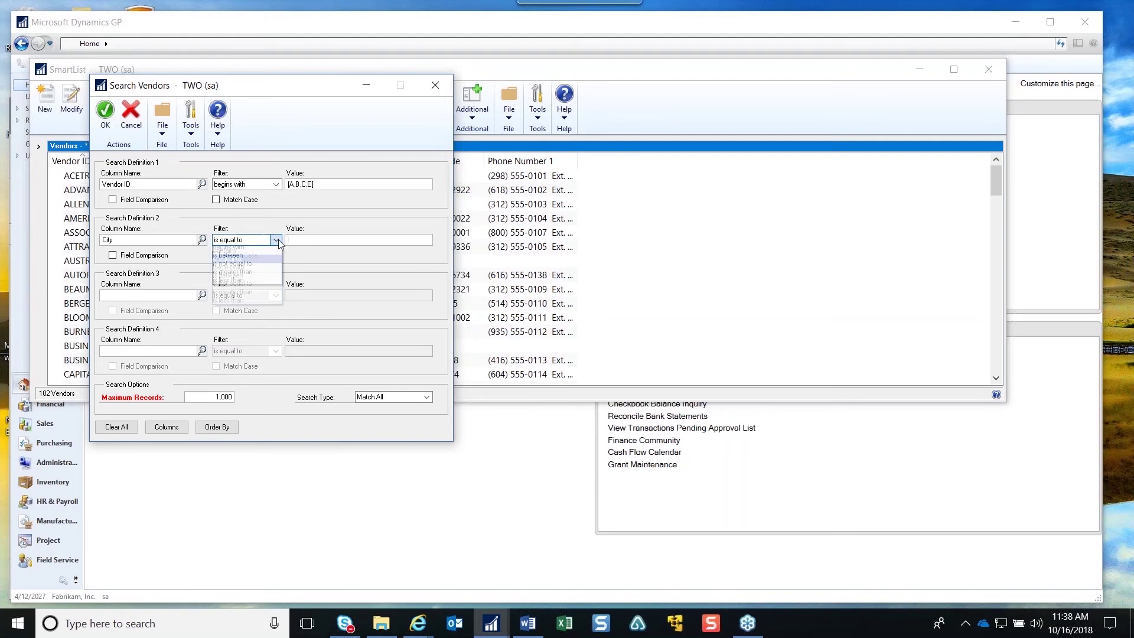
left_click(266, 268)
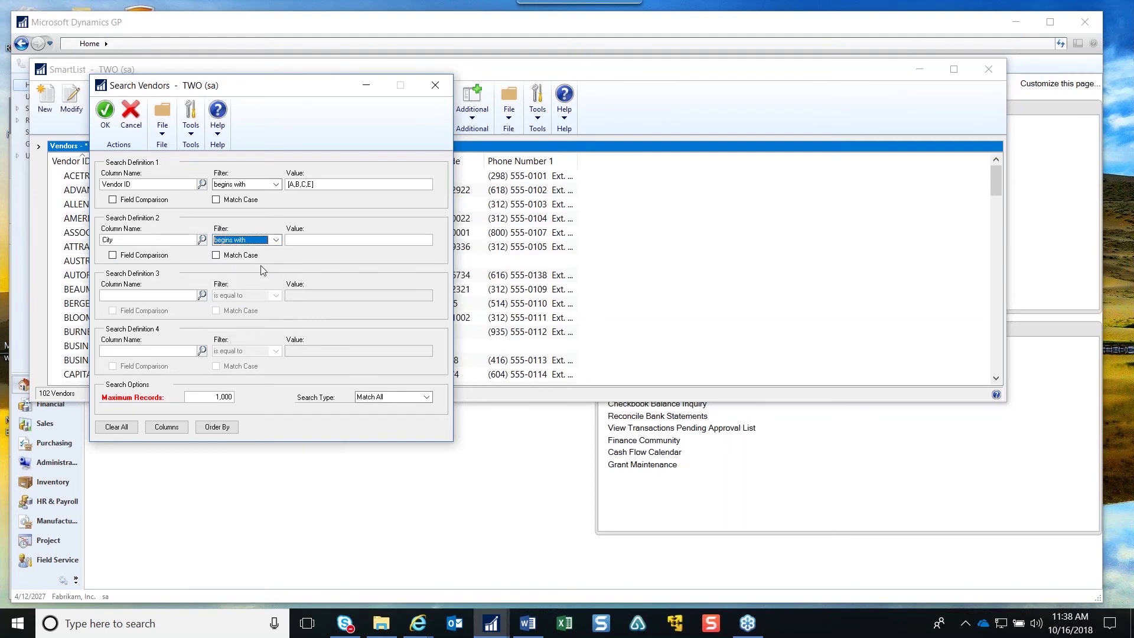
key("alt+Tab")
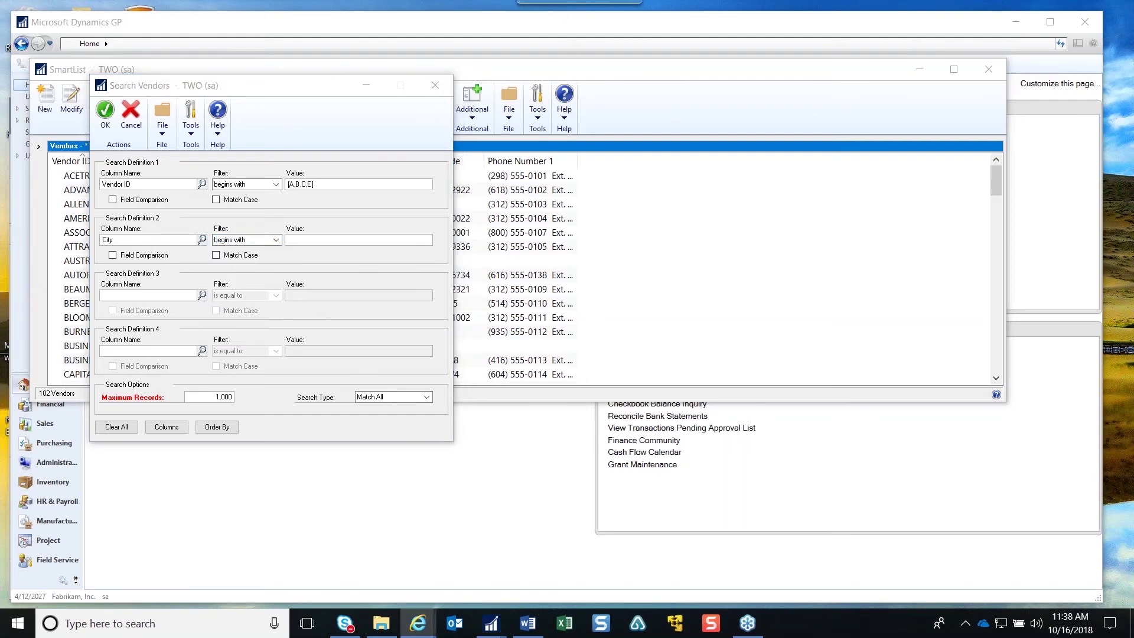
left_click(313, 246)
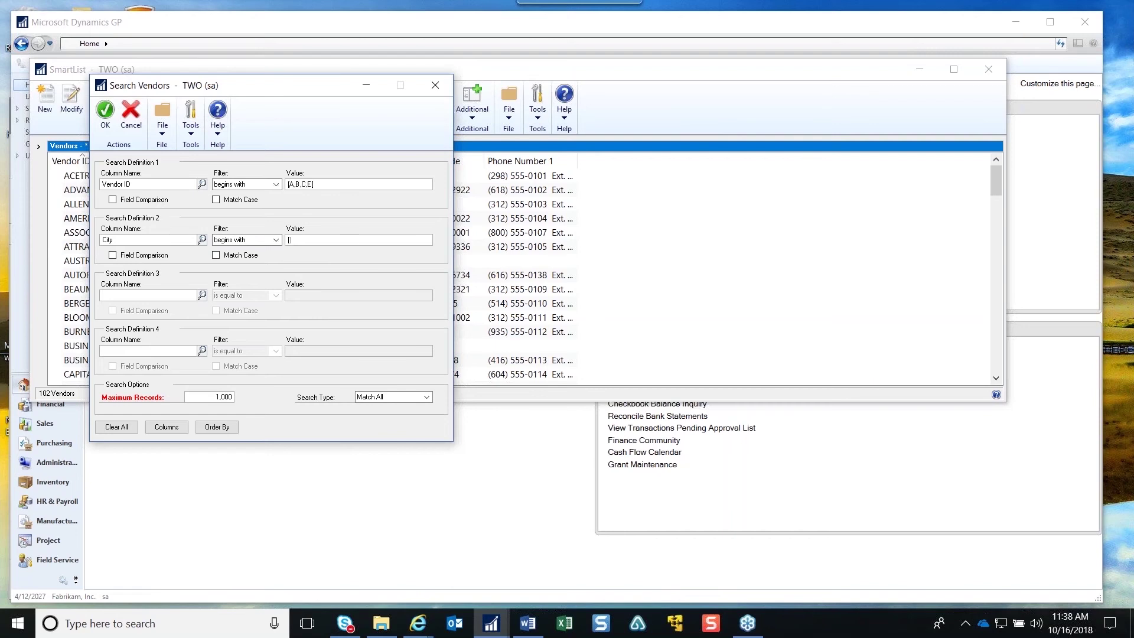
type("[^C]")
left_click(105, 110)
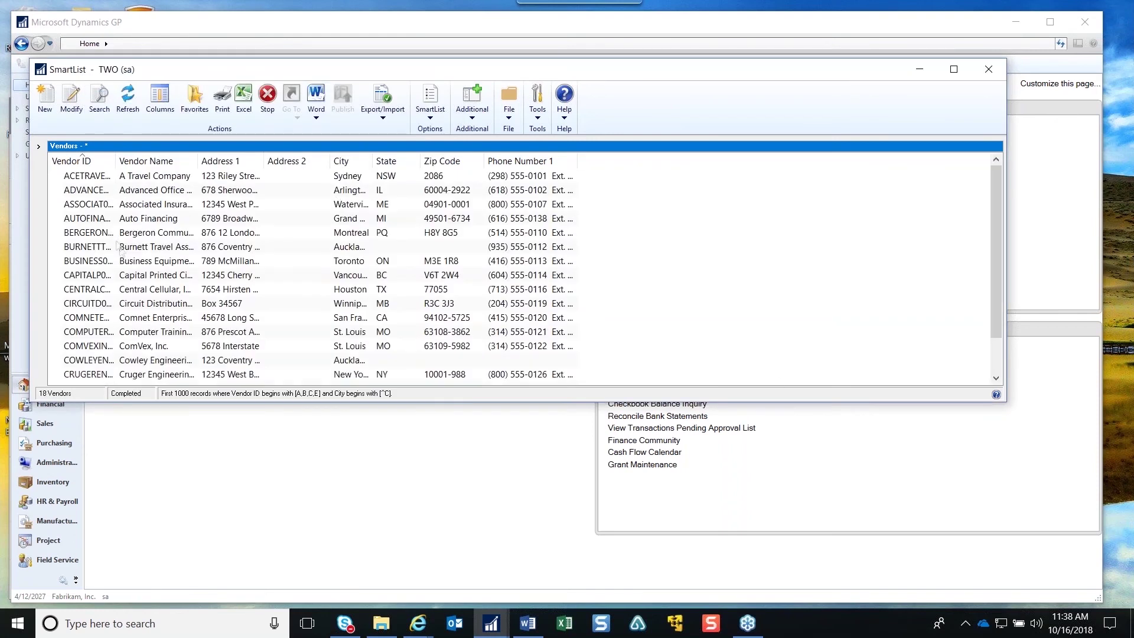
scroll(204, 300, "down", 1)
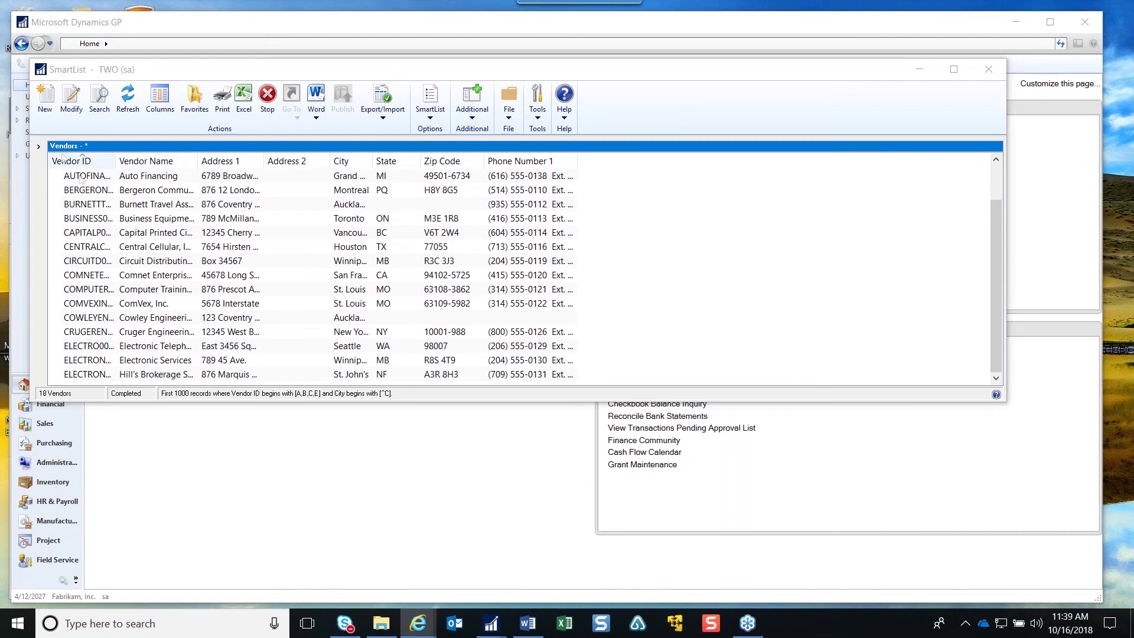
Reopen the vendor search and try changing the Vendor ID definition to contains %GE%
left_click(38, 146)
left_click(95, 103)
left_click(329, 185)
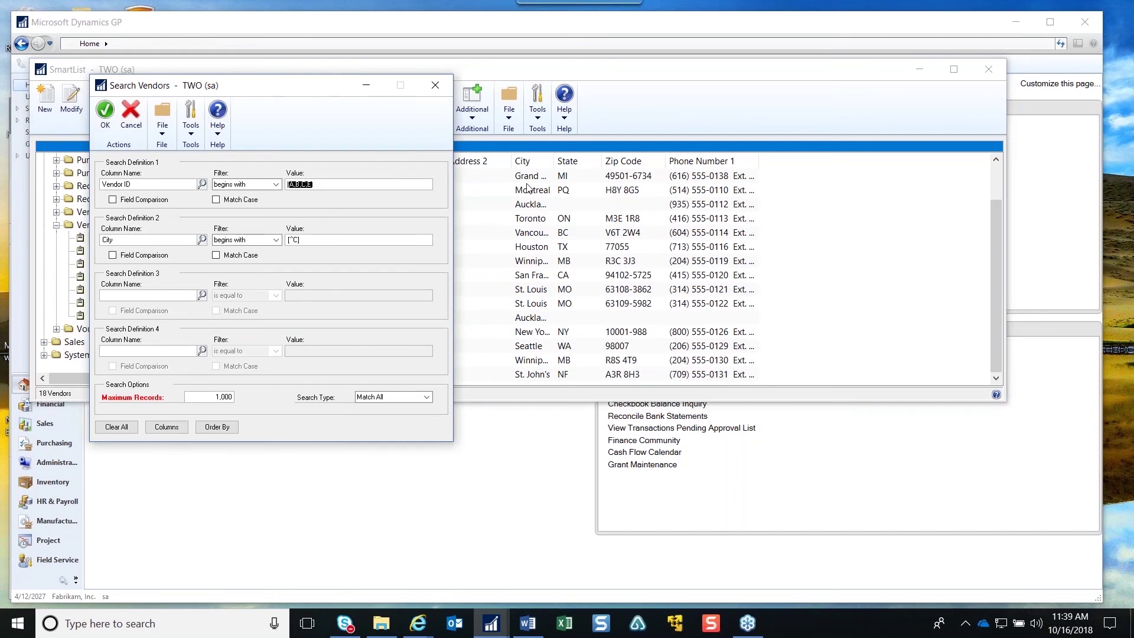
type("C%")
left_click(276, 184)
left_click(293, 189)
left_click(292, 185)
type("%")
type("[E%")
left_click(251, 184)
left_click(252, 196)
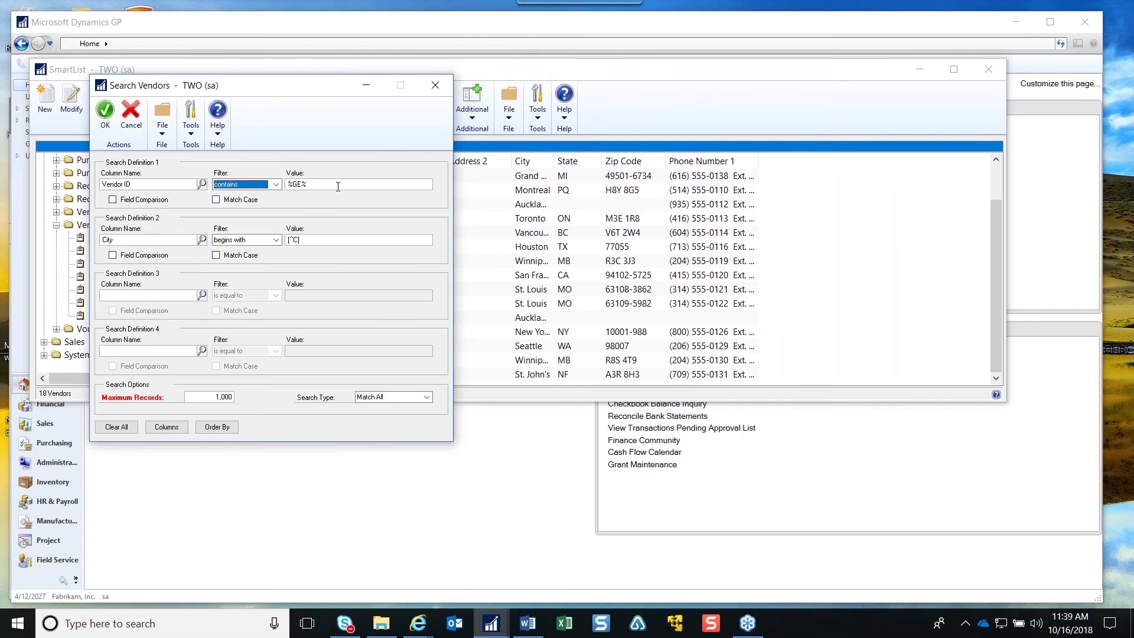
Clear the Vendor ID search value, try a bracketed wildcard value instead, and close the vendor search without running it
left_click(299, 183)
key("End")
key("BackSpace")
key("BackSpace")
key("Home")
key("Delete")
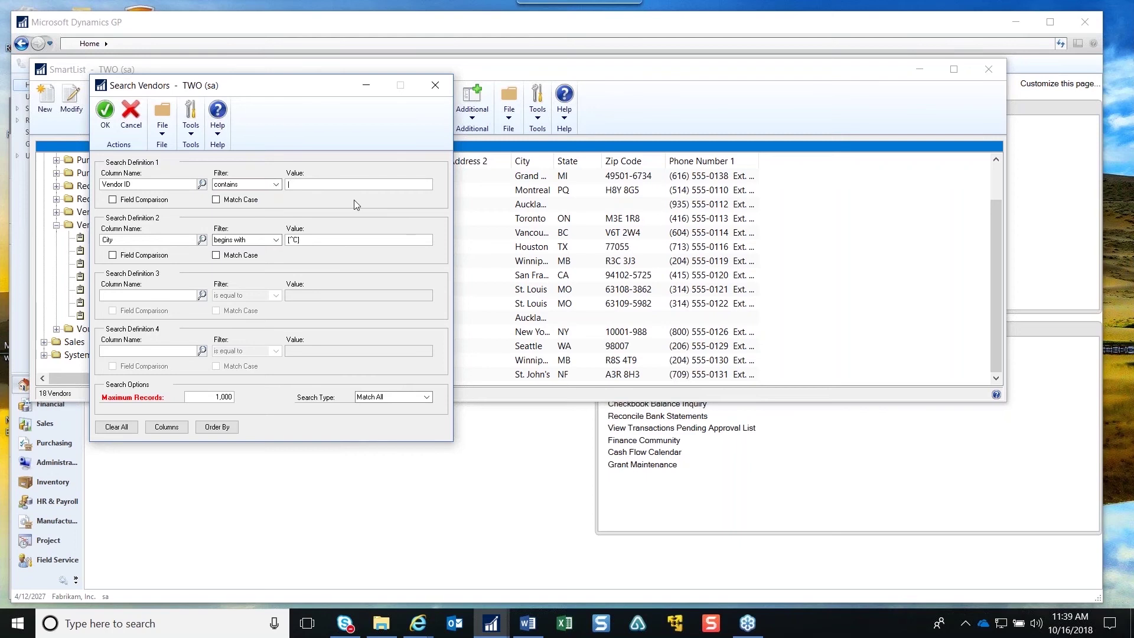
key("End")
key("BackSpace")
key("BackSpace")
key("BackSpace")
type("[c,b]c]")
key("BackSpace")
key("BackSpace")
key("BackSpace")
key("BackSpace")
key("BackSpace")
key("BackSpace")
key("BackSpace")
left_click(437, 86)
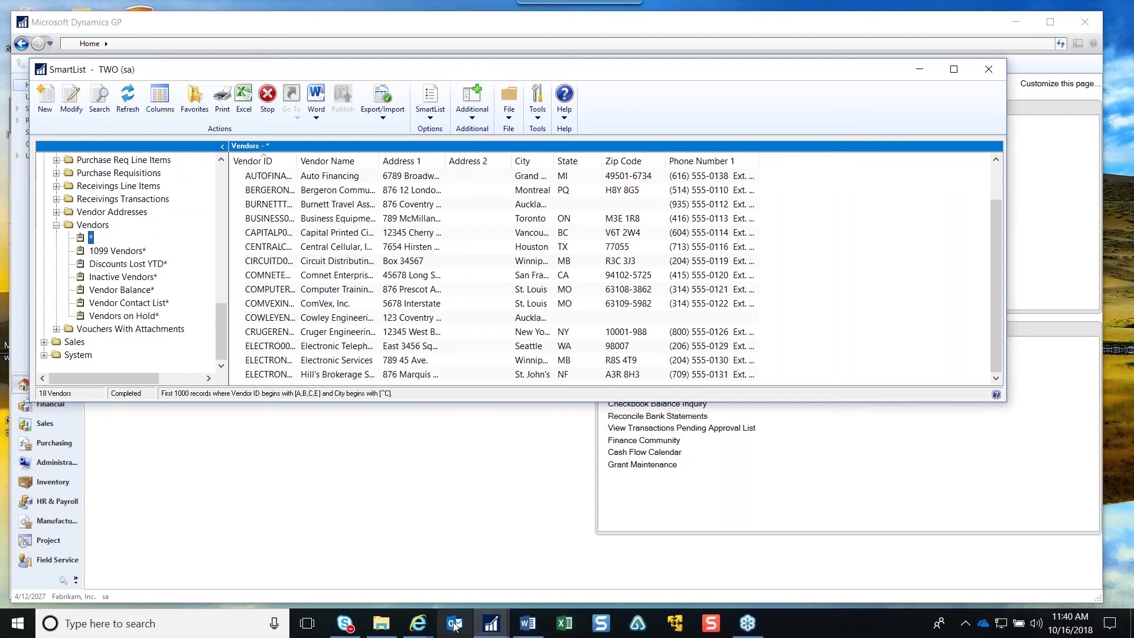
Close SmartList and open the general Transaction Entry window from the Financial area
left_click(527, 623)
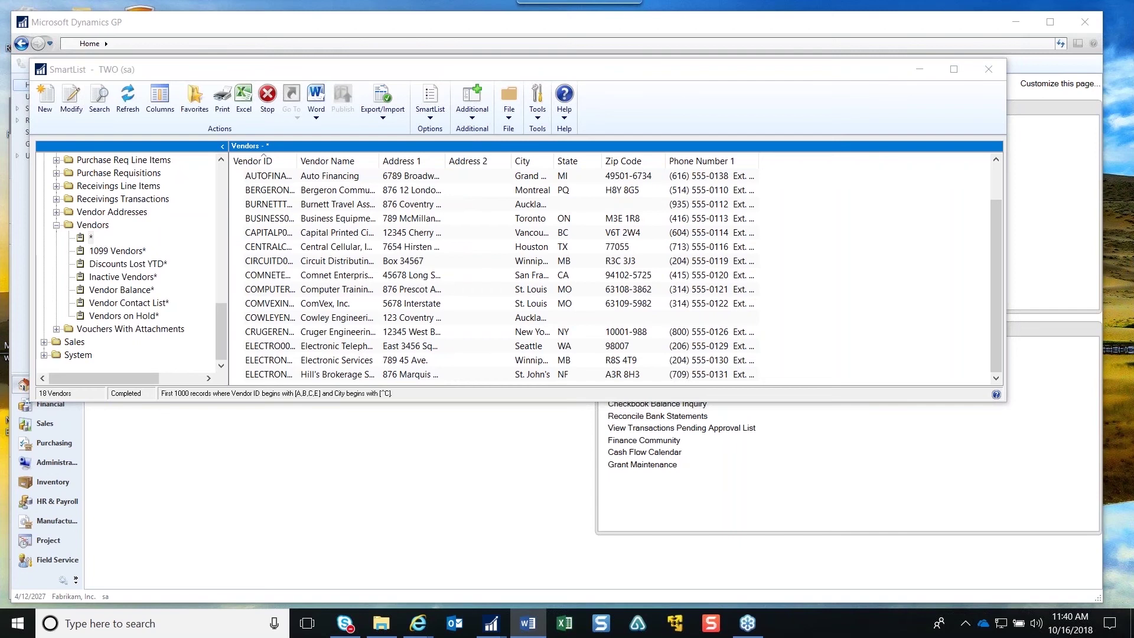
left_click(995, 69)
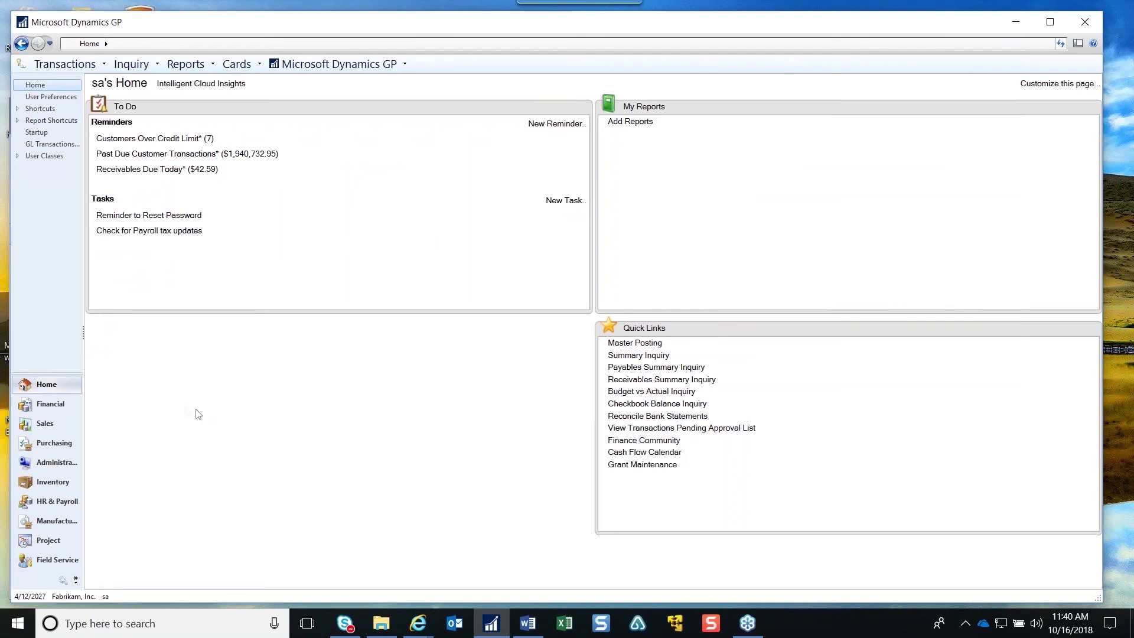
left_click(50, 403)
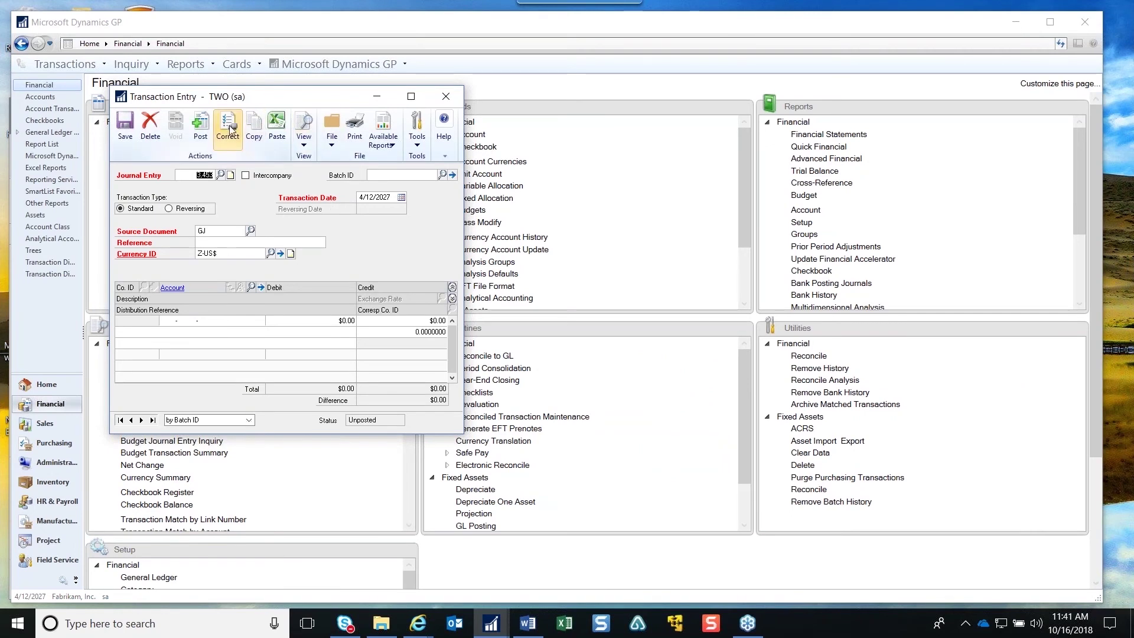
Open Correct Journal Entry, review the Back Out a Journal Entry action and move the dialog aside
left_click(228, 126)
left_click(336, 220)
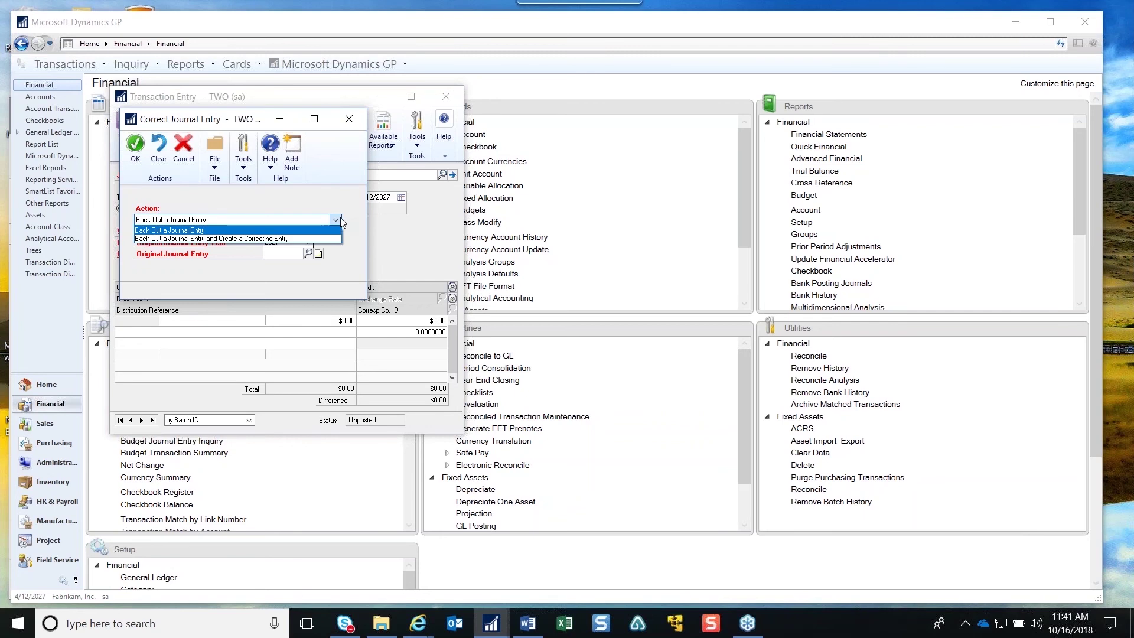
left_click(331, 230)
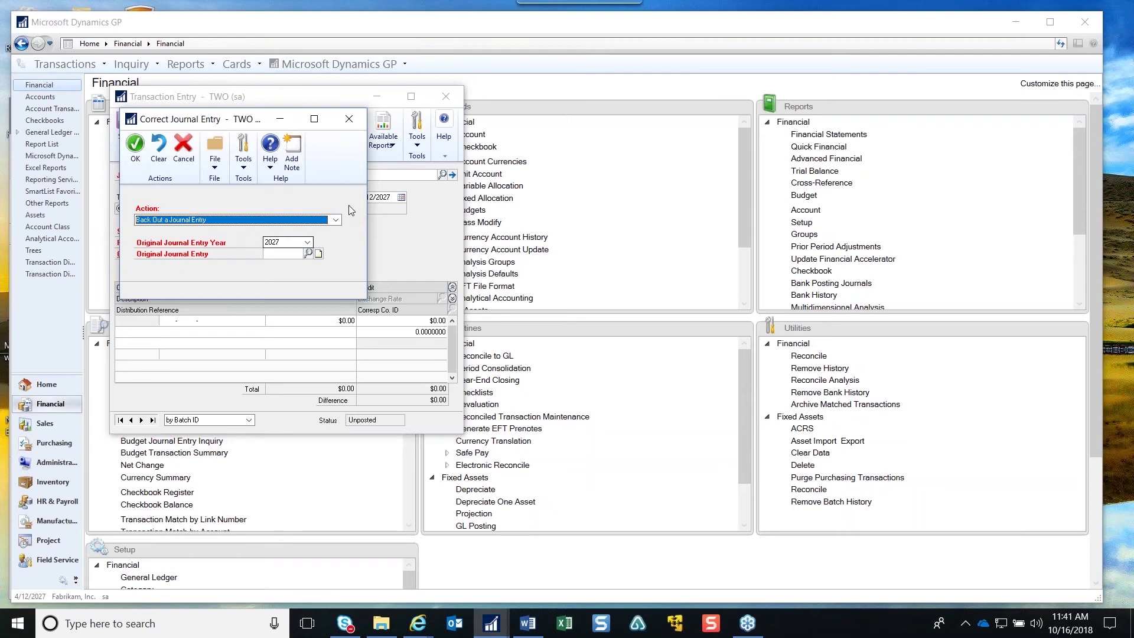
left_click(276, 256)
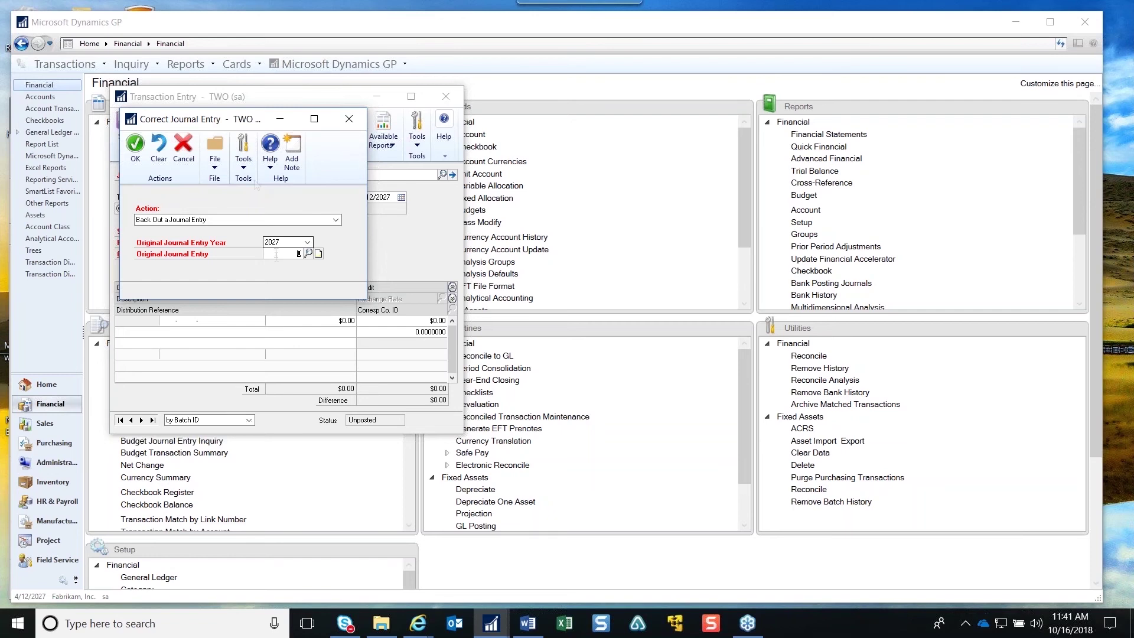
left_click_drag(238, 122, 490, 119)
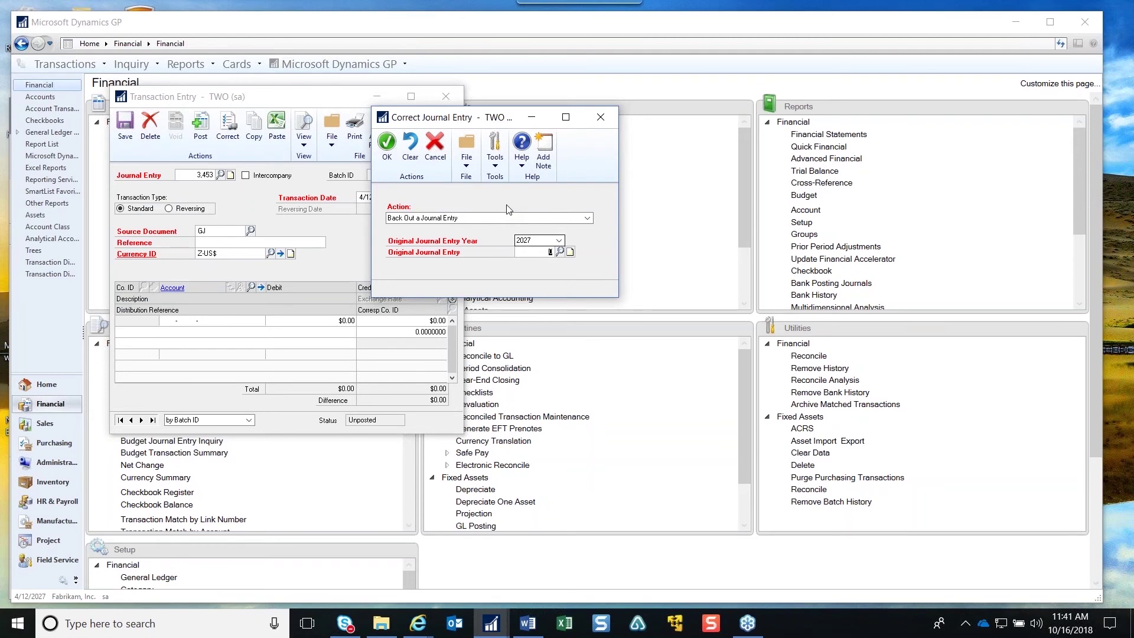
Review the Back Out a Journal Entry and Create a Correcting Entry action, and close both journal windows without correcting anything
left_click(587, 218)
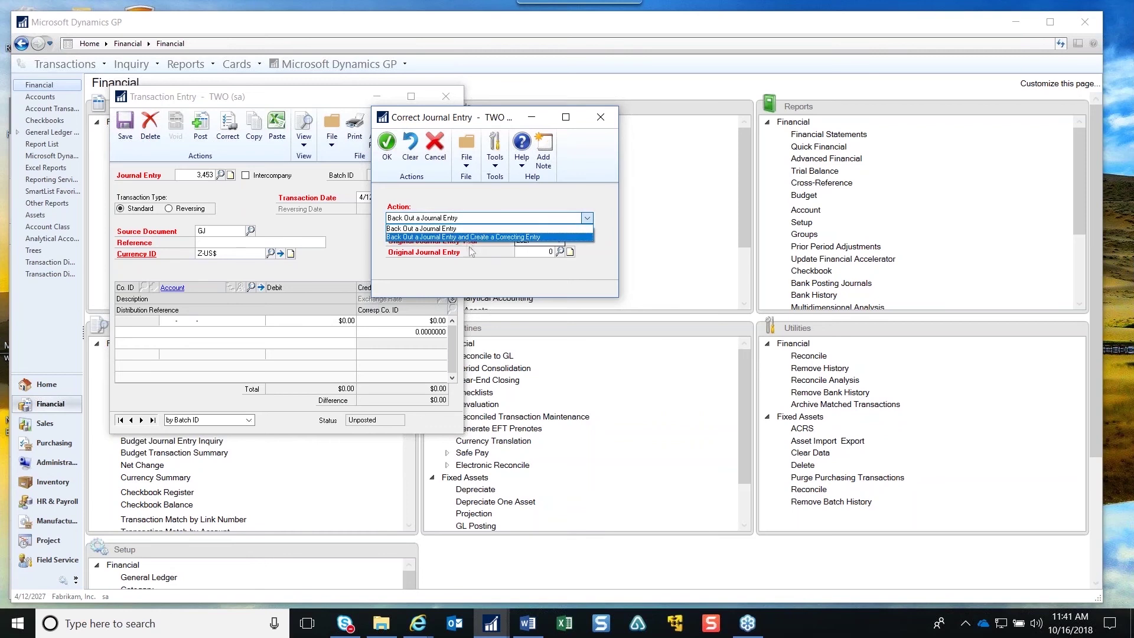
left_click(484, 237)
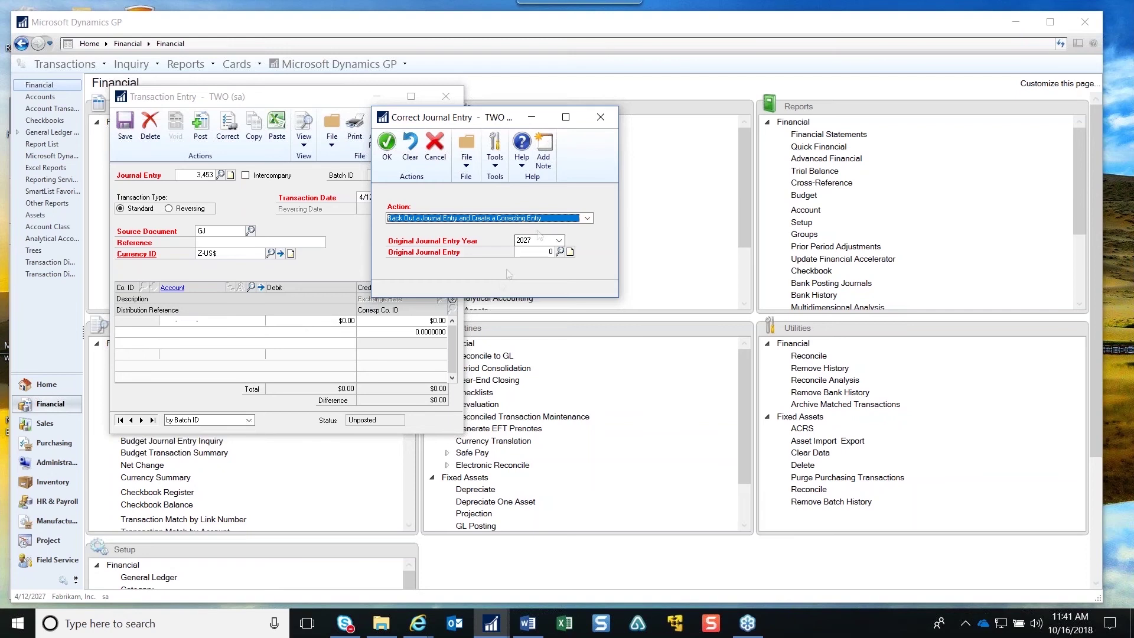
left_click(533, 253)
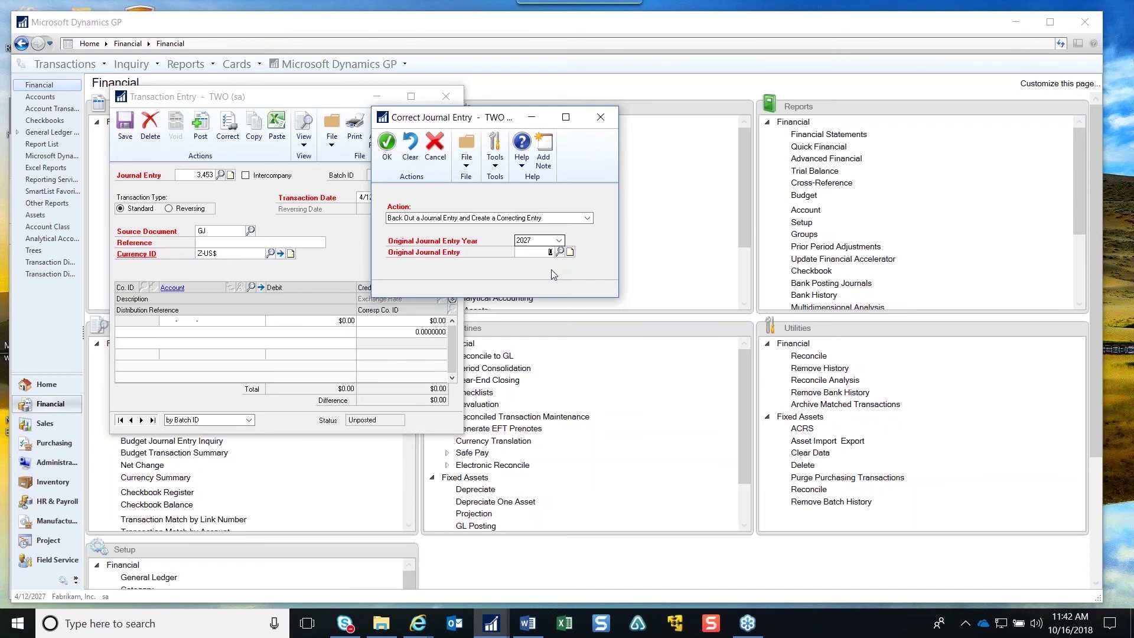
left_click(601, 118)
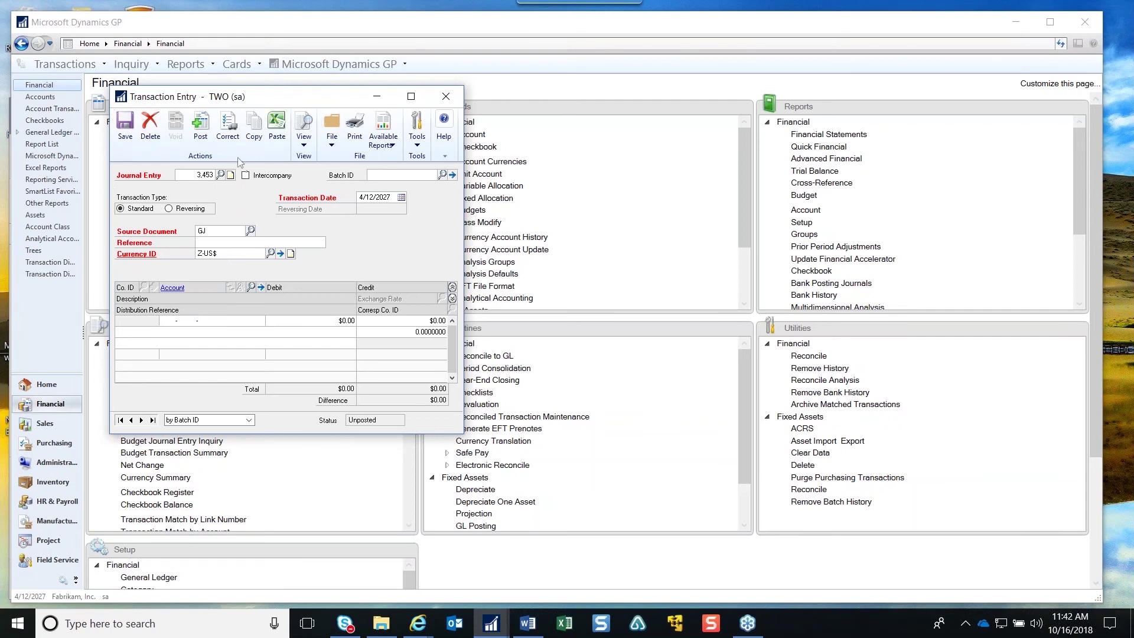
left_click(445, 96)
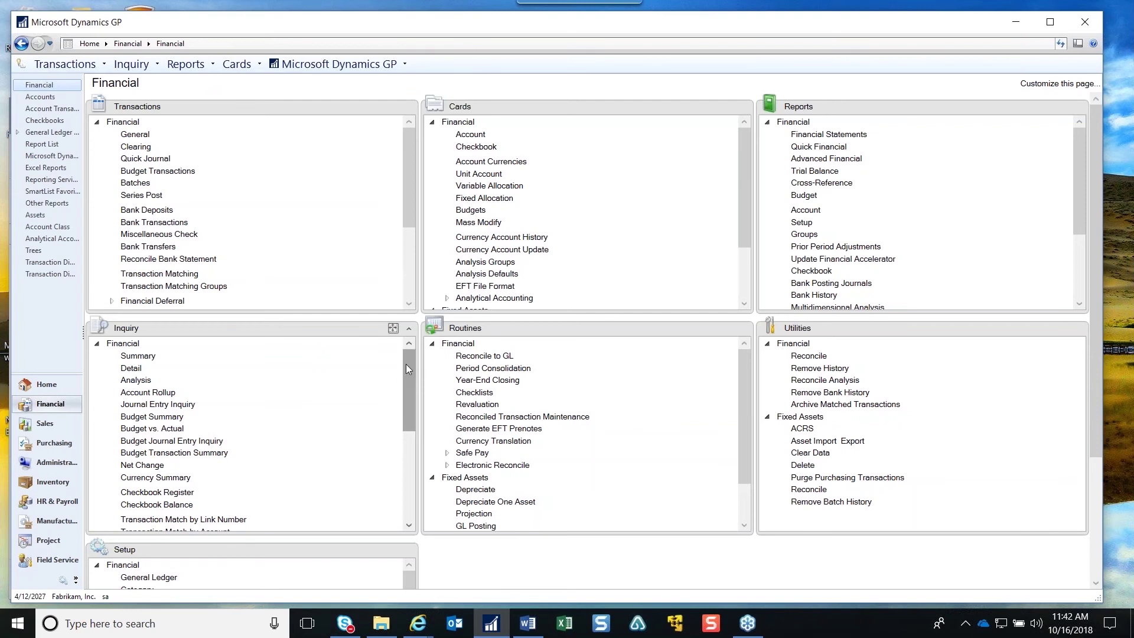
Open the Account Rollup Inquiry for option MY ROLLUP and open that option's settings for modification
left_click(132, 391)
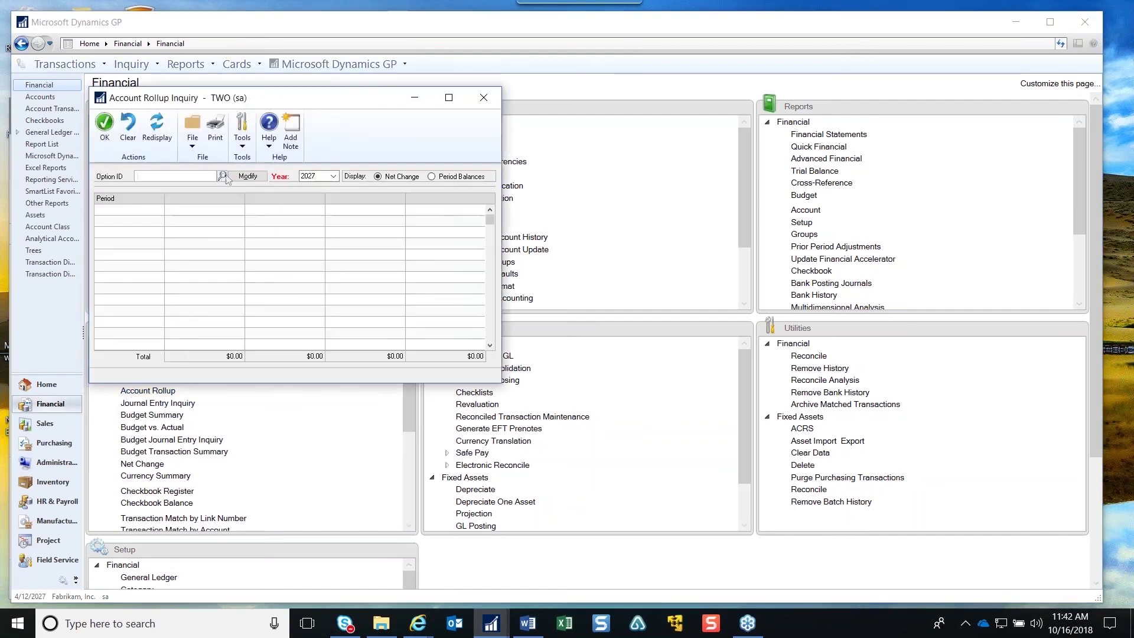
left_click(167, 148)
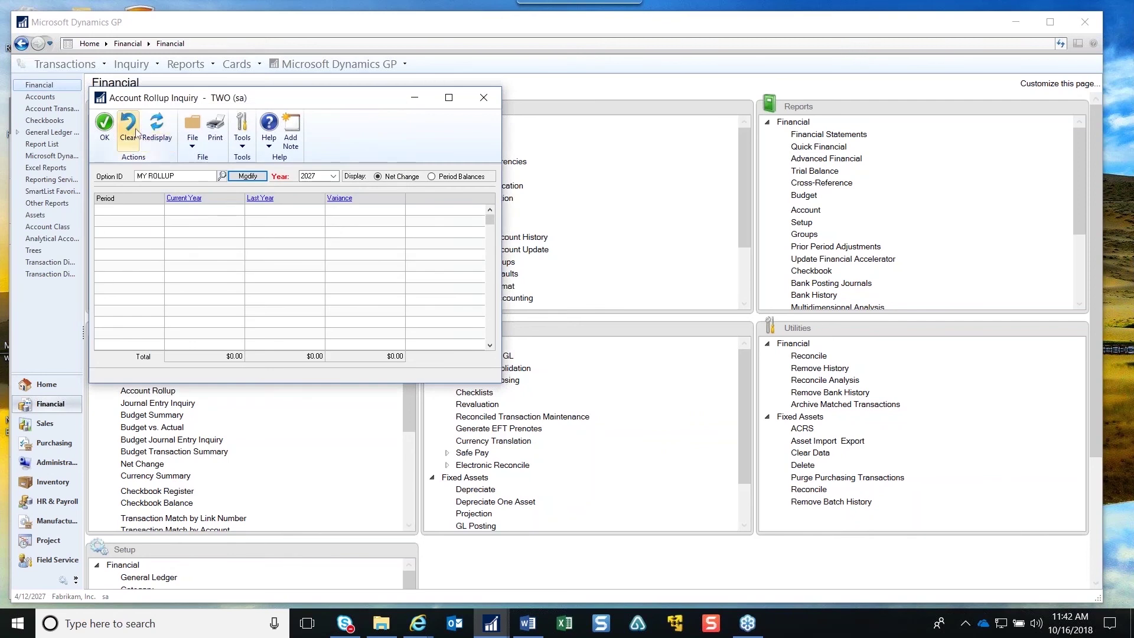
left_click(180, 177)
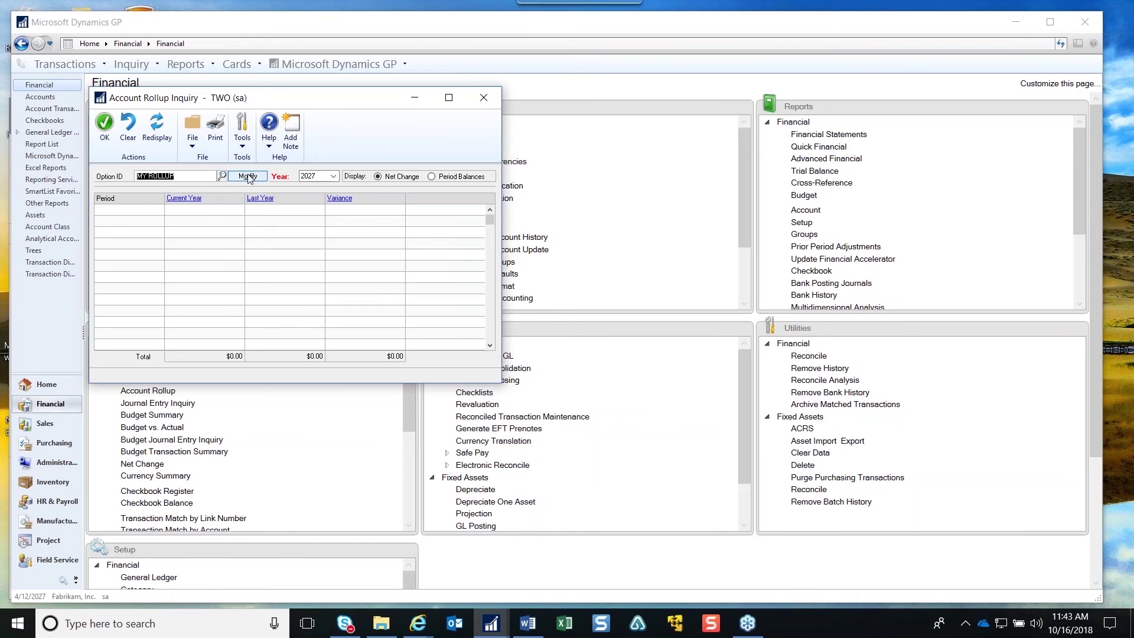
left_click(248, 177)
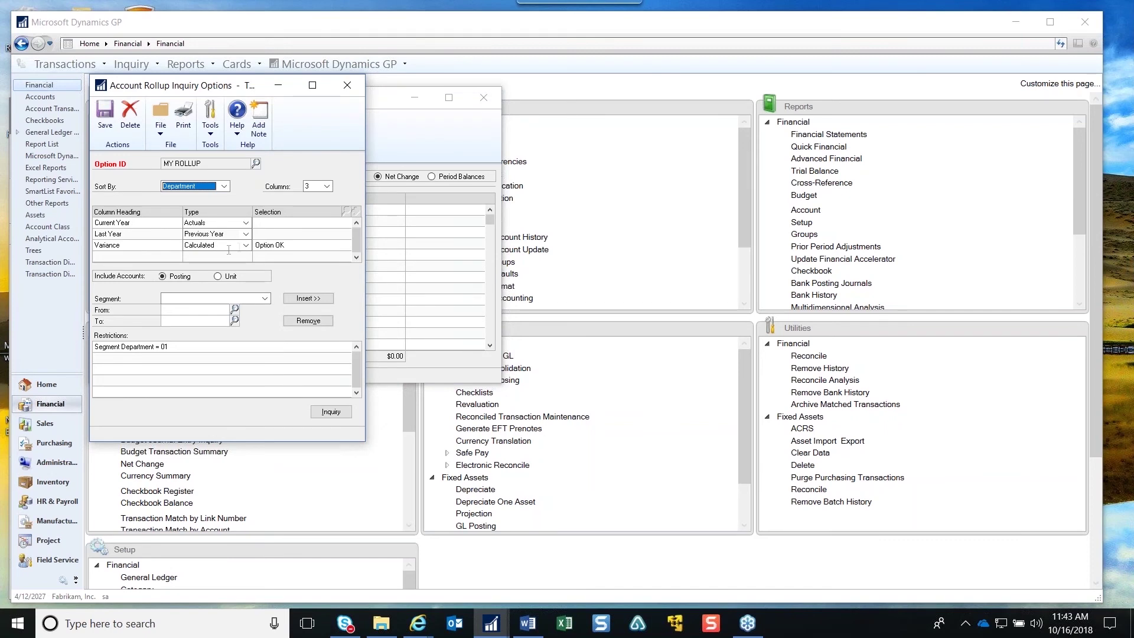
Examine the rollup's Last Year column type choices, the Variance column's selection, the column headings and the Department restriction
left_click(246, 235)
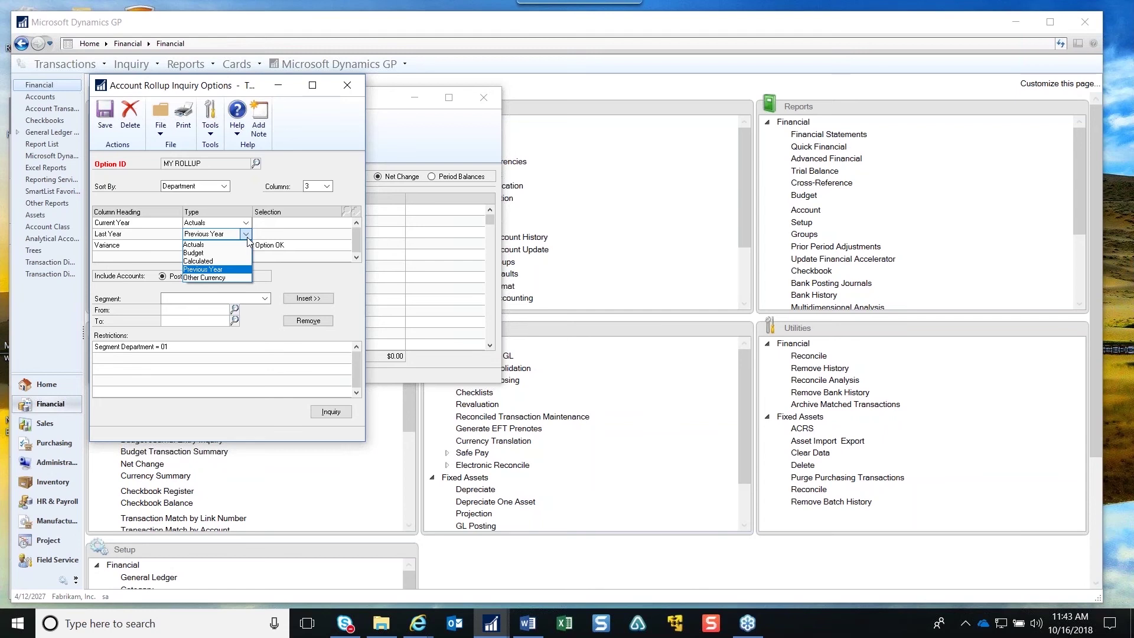
left_click(233, 270)
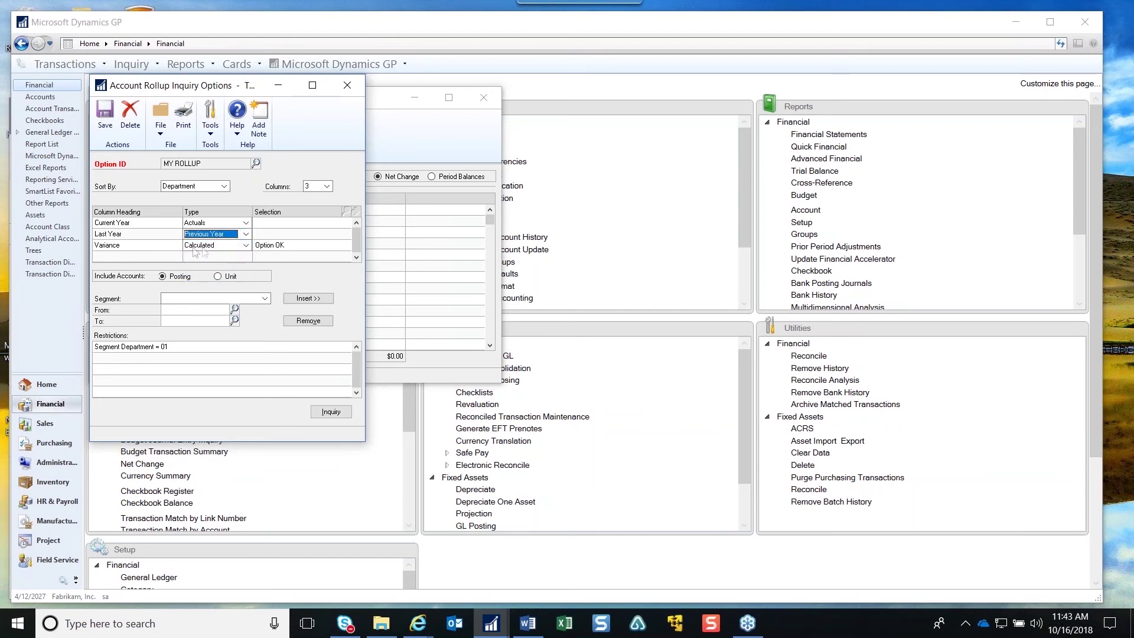
left_click(287, 246)
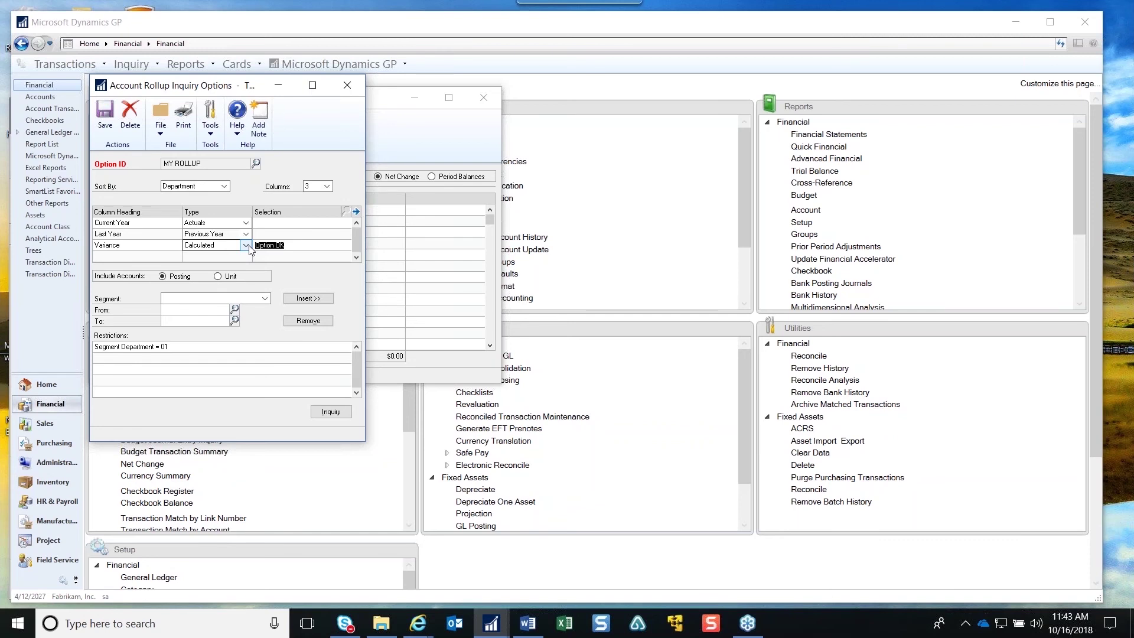
left_click(202, 346)
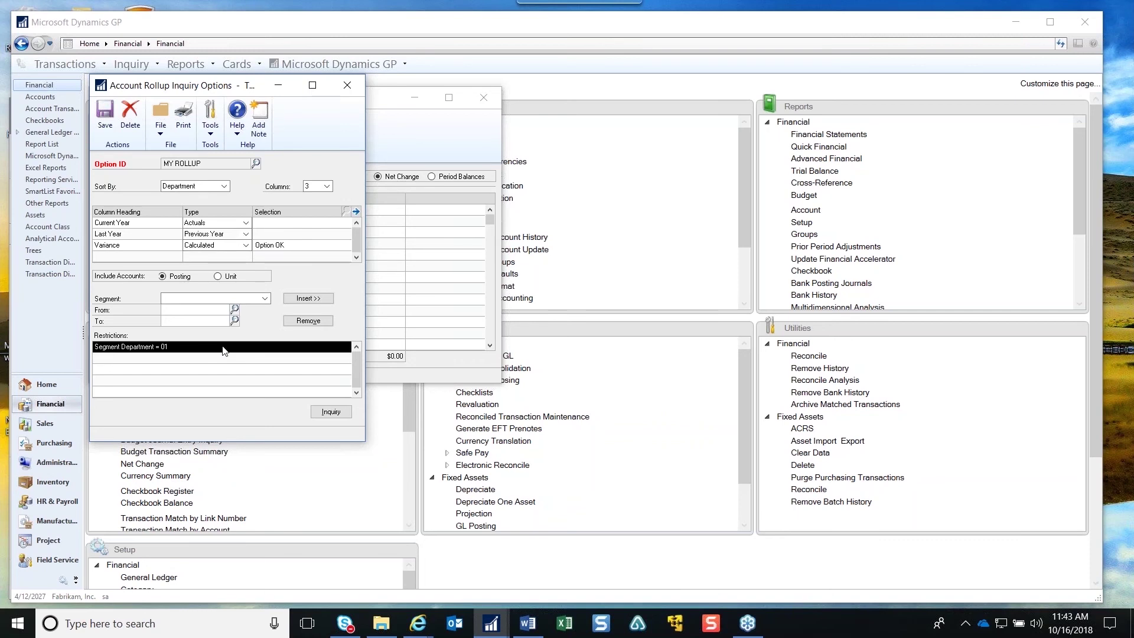
left_click(135, 227)
left_click(142, 236)
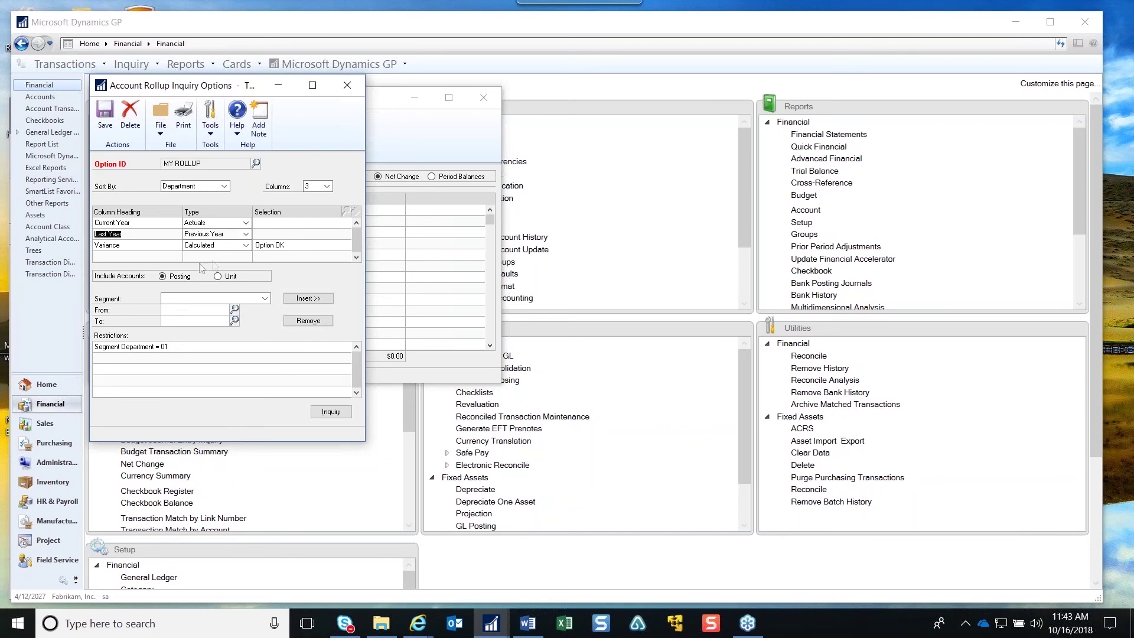
Select the Department segment in the MY ROLLUP option and save it, and redisplay the Account Rollup Inquiry before closing it
left_click(264, 299)
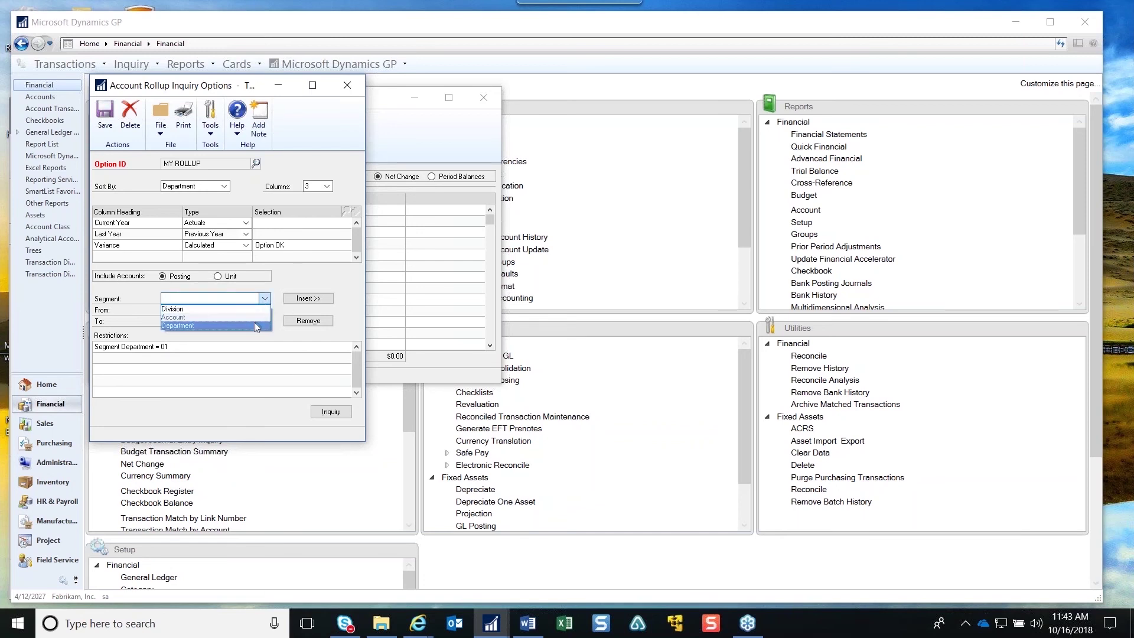
left_click(254, 325)
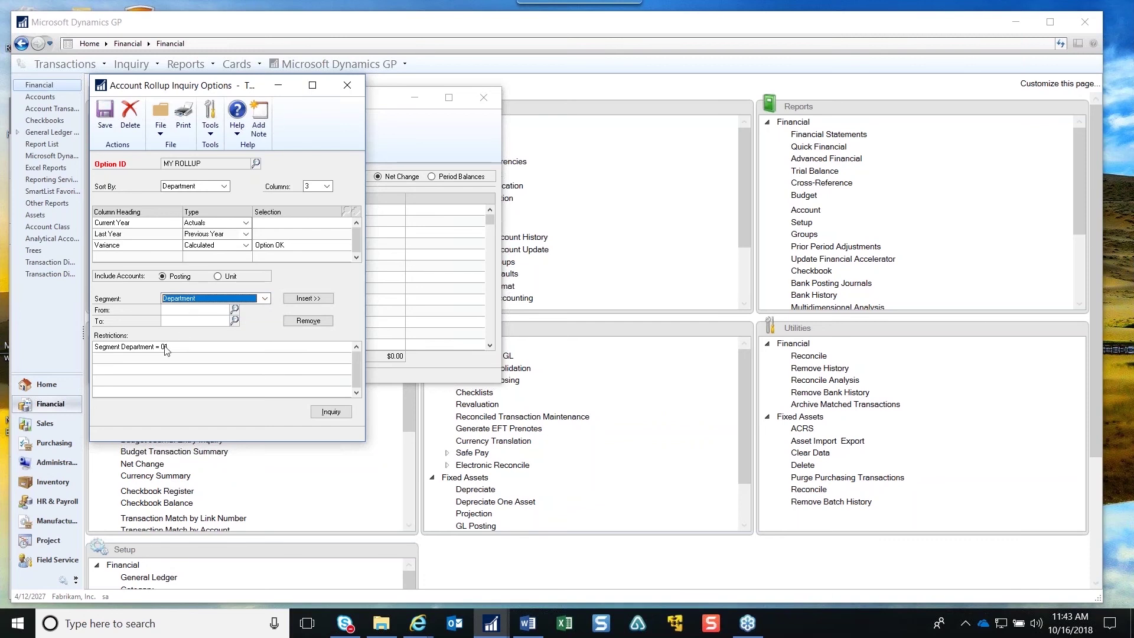
left_click(105, 117)
left_click(348, 85)
left_click(156, 127)
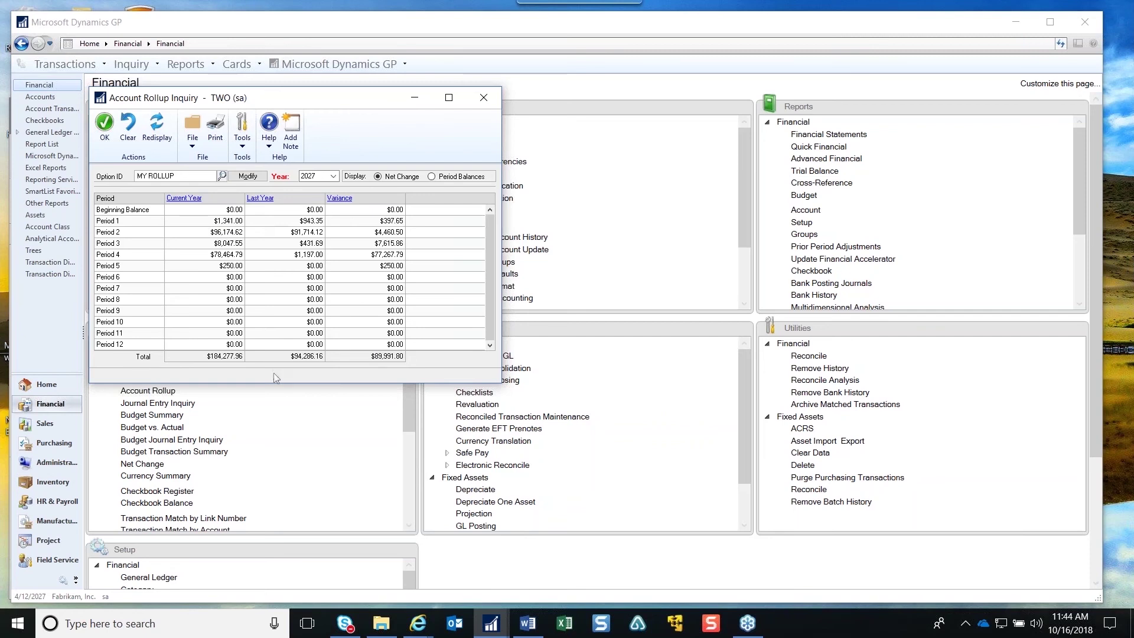
left_click(482, 100)
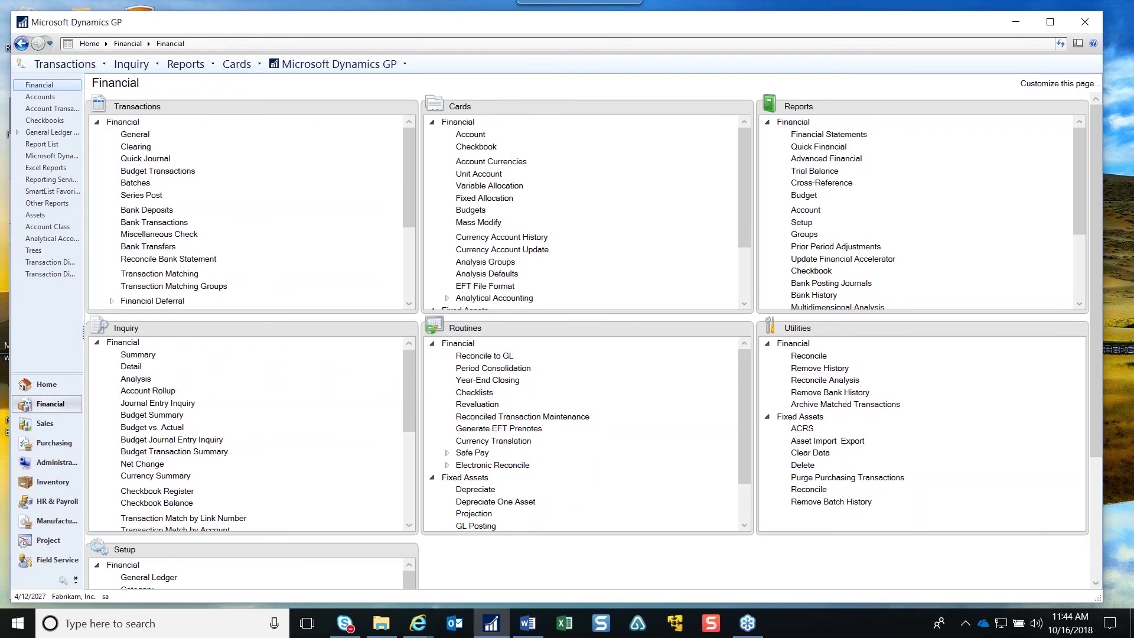
Open the general Transaction Entry window, examine the distribution line's description and reference fields, and close it without entering a journal
left_click(141, 134)
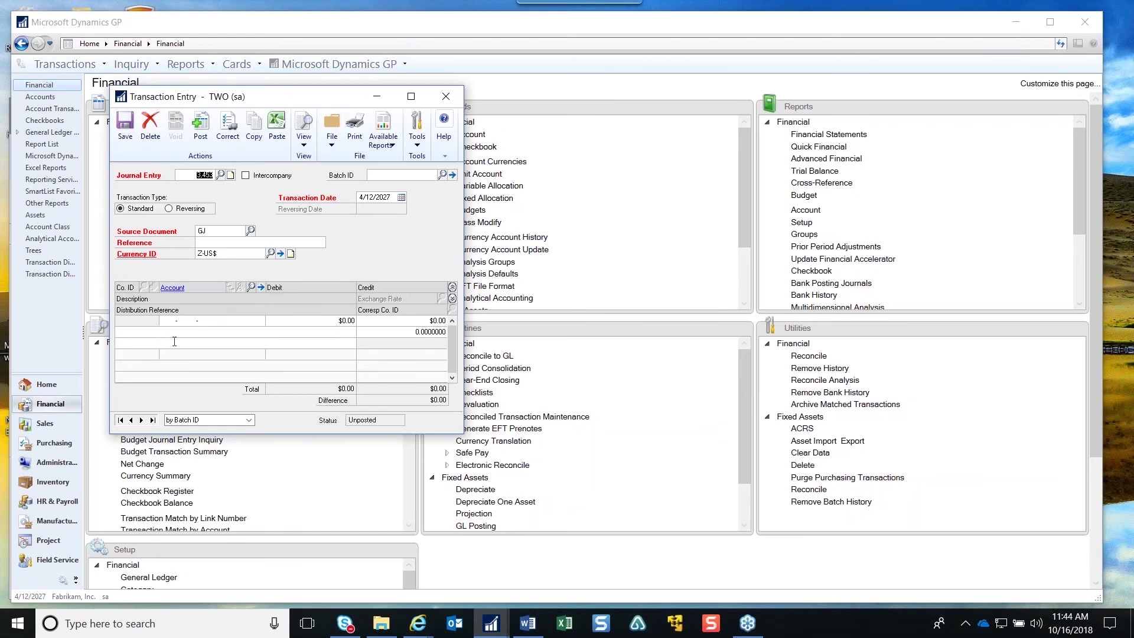
left_click(180, 343)
left_click(446, 98)
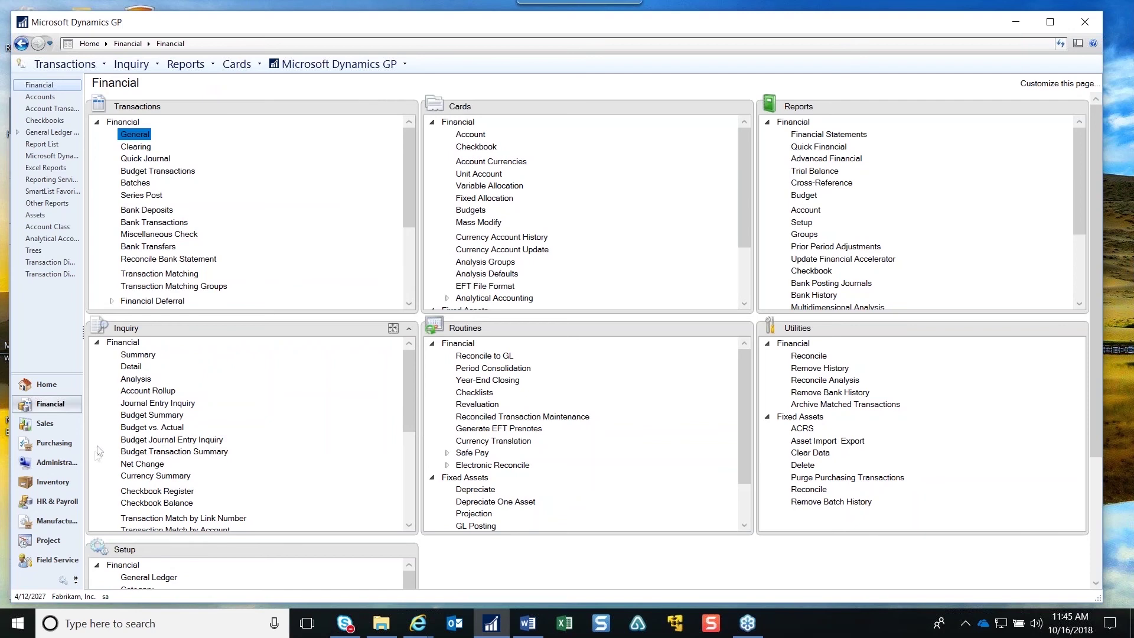
Open the company's Fiscal Periods Setup and close Period 1 of 2027 for Sales, Purchasing, Inventory, Payroll and Project
left_click(52, 462)
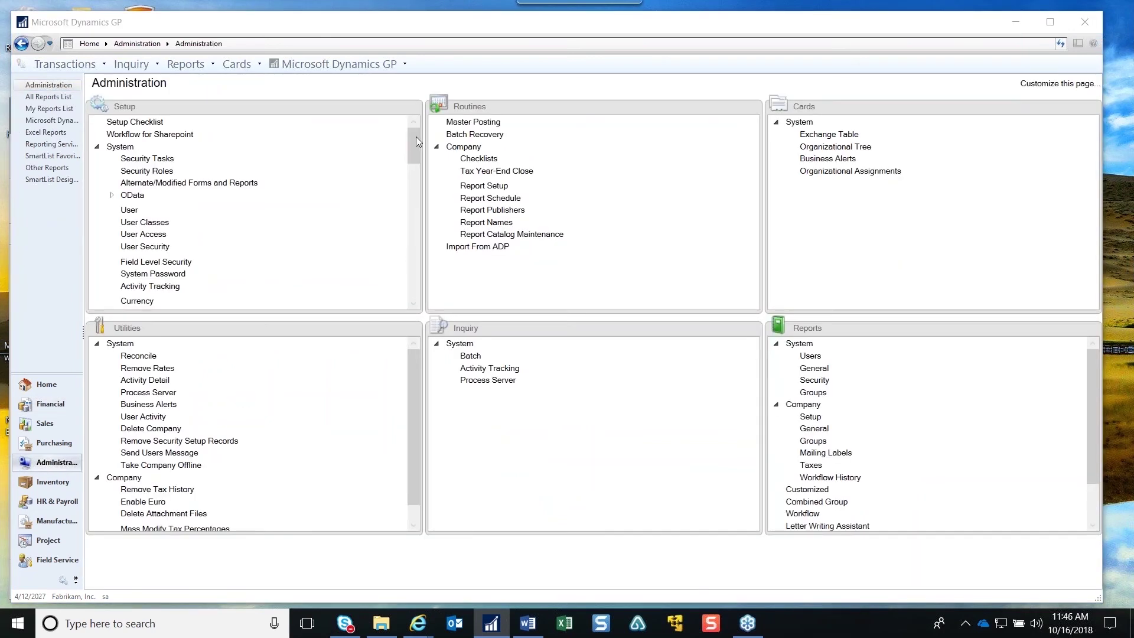
left_click_drag(416, 157, 443, 271)
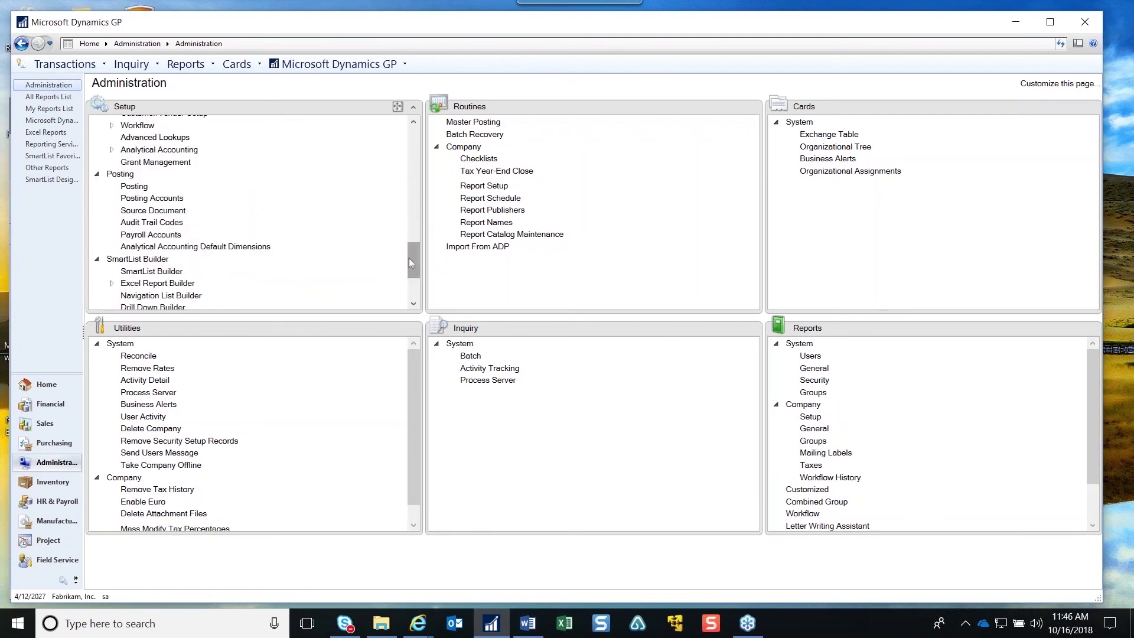
left_click_drag(412, 263, 410, 216)
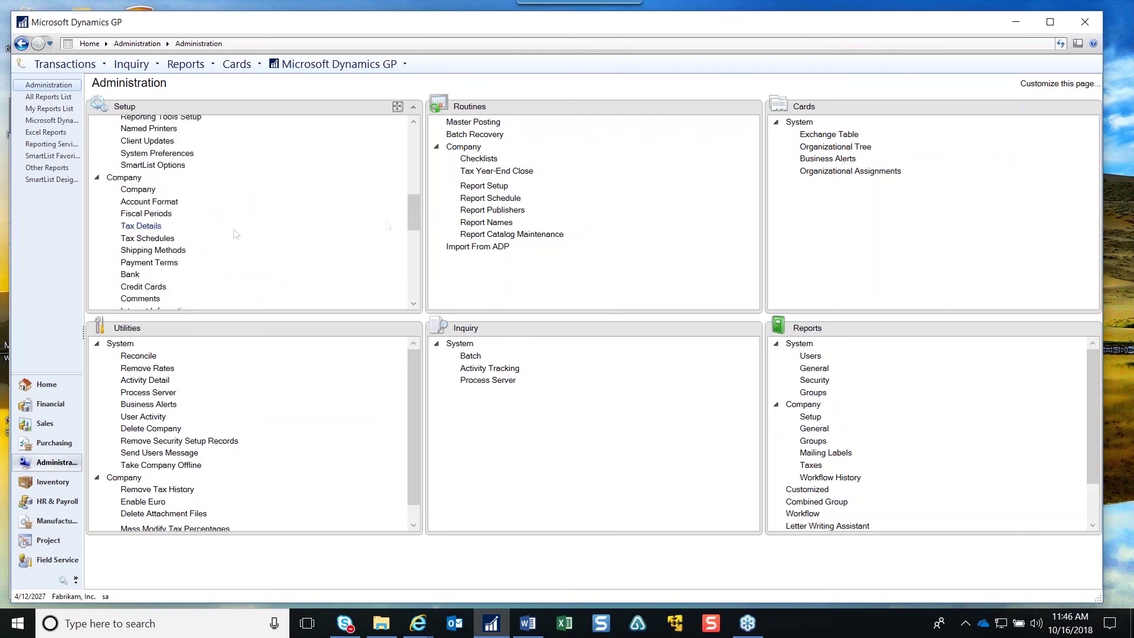
left_click(139, 217)
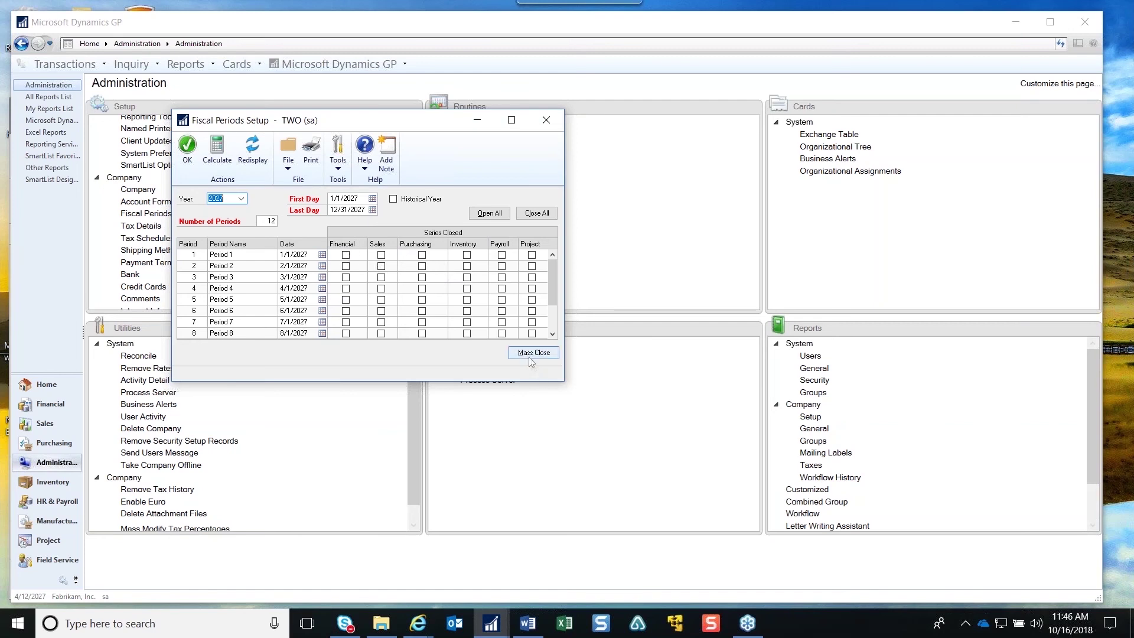
left_click(381, 254)
left_click(422, 254)
left_click(468, 256)
left_click(502, 256)
left_click(532, 254)
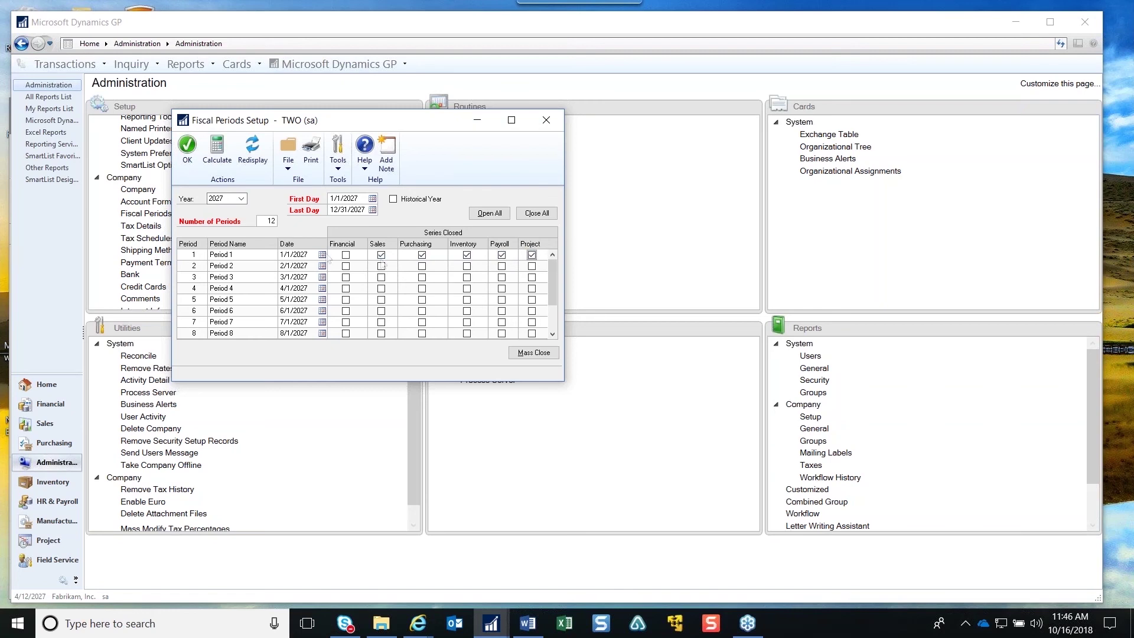
Reopen Period 1 for Purchasing and filter Mass Close Fiscal Periods to the Purchasing series and Payables Trx Entry origin
left_click(421, 256)
left_click(537, 357)
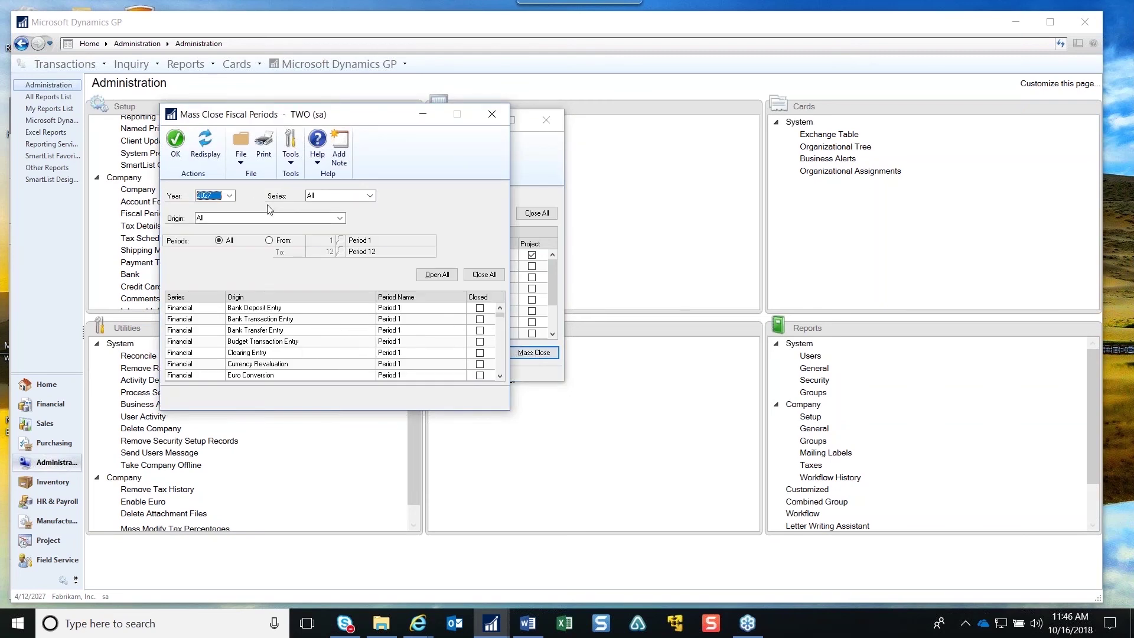
left_click(341, 218)
left_click(357, 207)
left_click(369, 195)
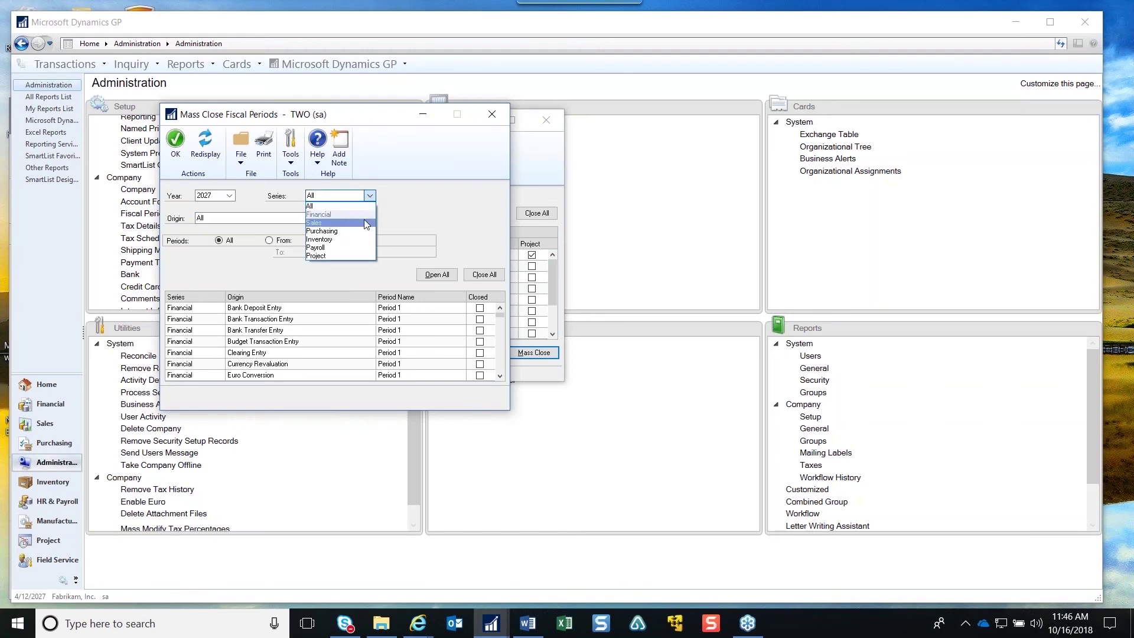
left_click(366, 230)
left_click(340, 218)
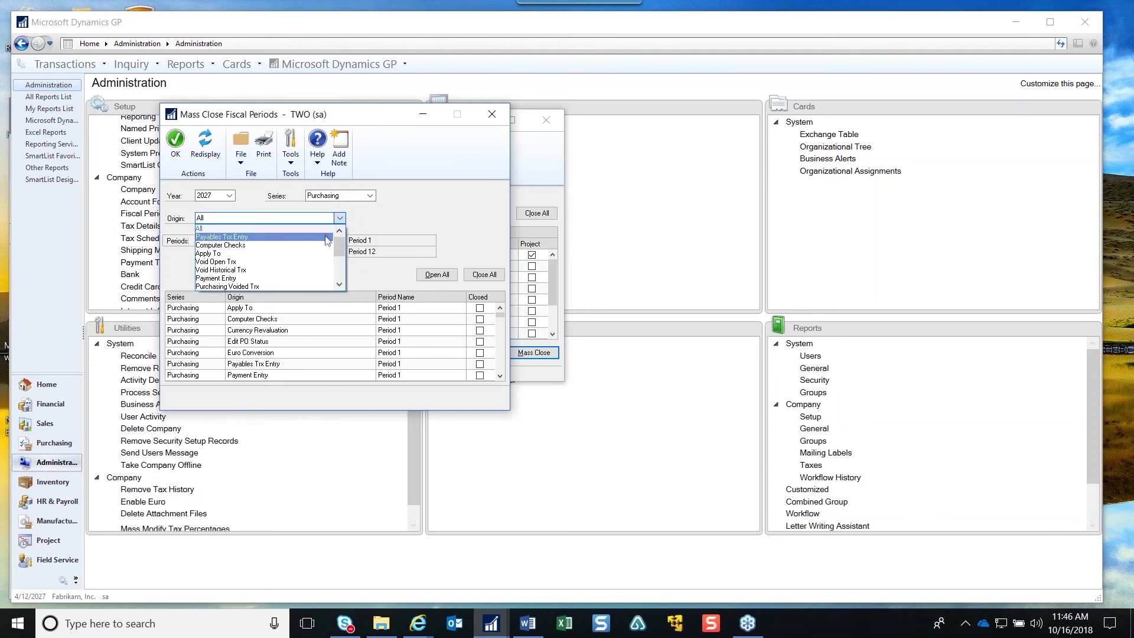
left_click(327, 237)
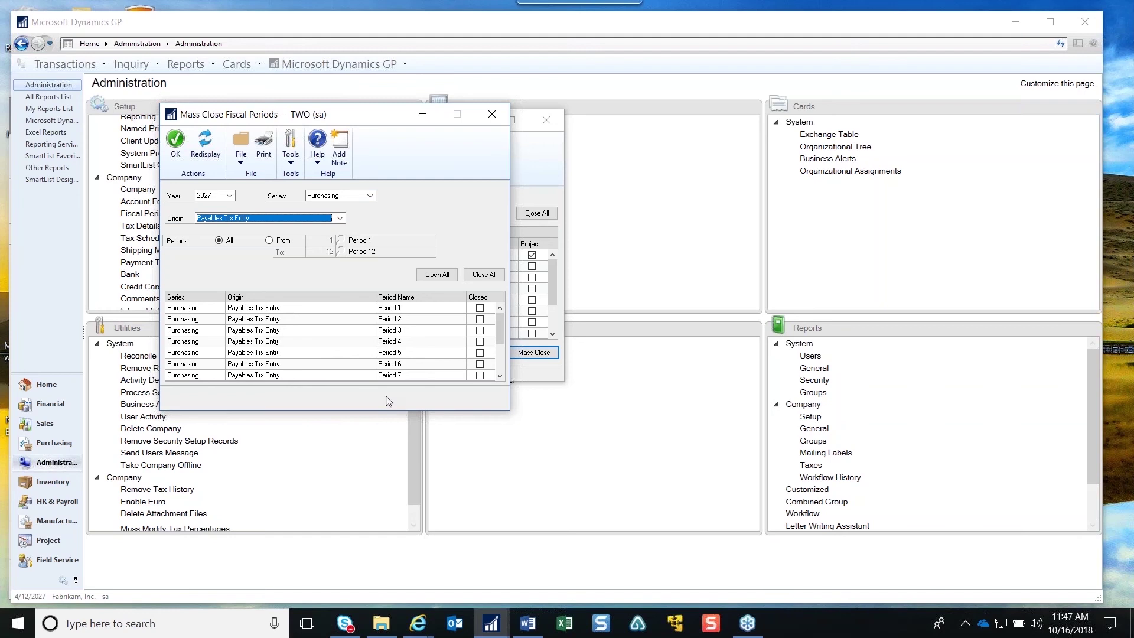
left_click(491, 114)
Close Period 1 for Purchasing, reopen only its Payables Trx Entry origin through Mass Close, and confirm the fiscal period setup
left_click(422, 255)
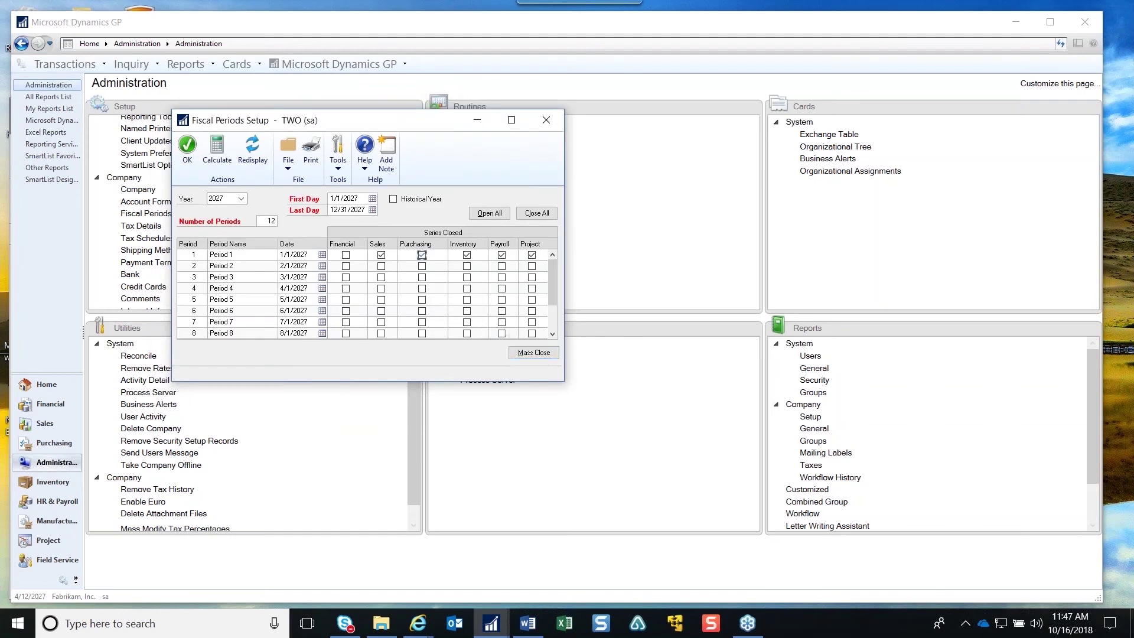
left_click(535, 353)
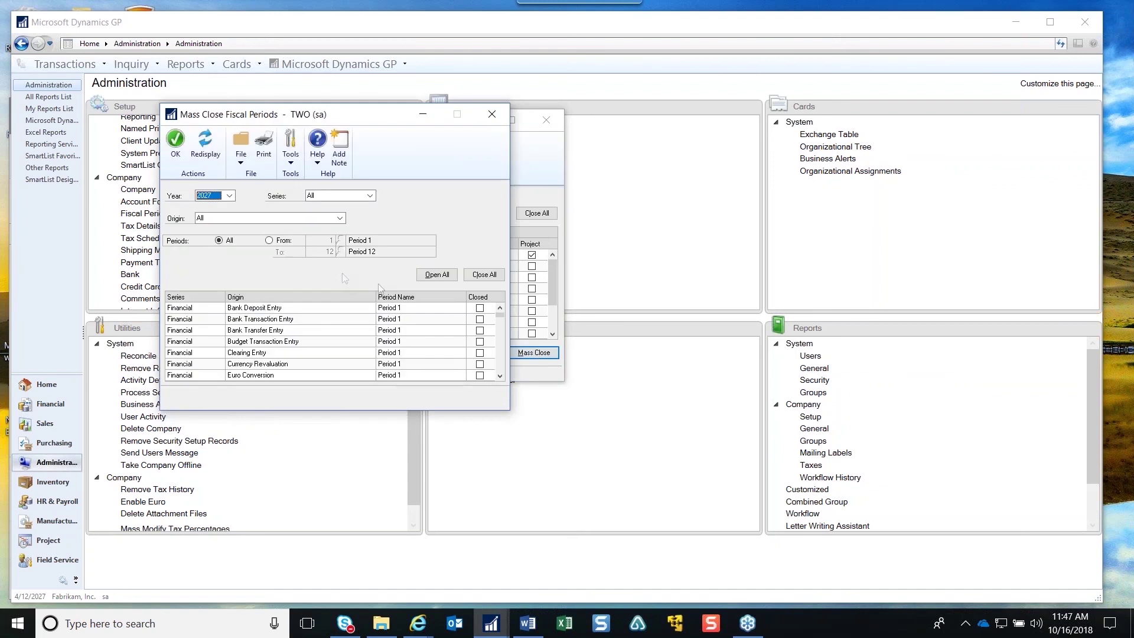
left_click(369, 196)
left_click(339, 229)
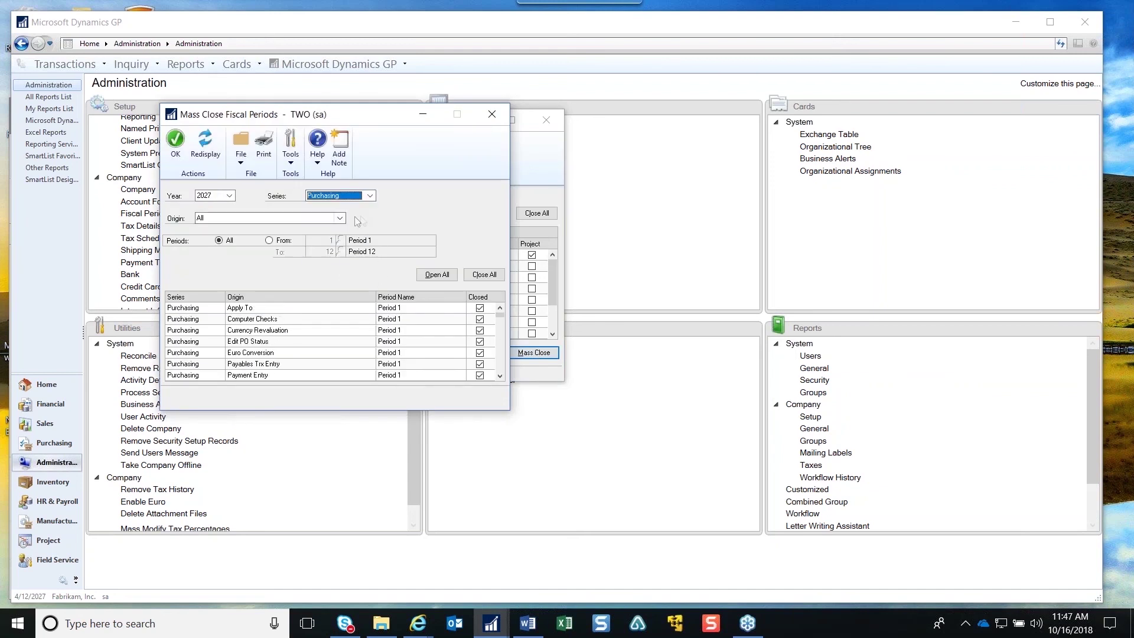
left_click(313, 219)
left_click(294, 238)
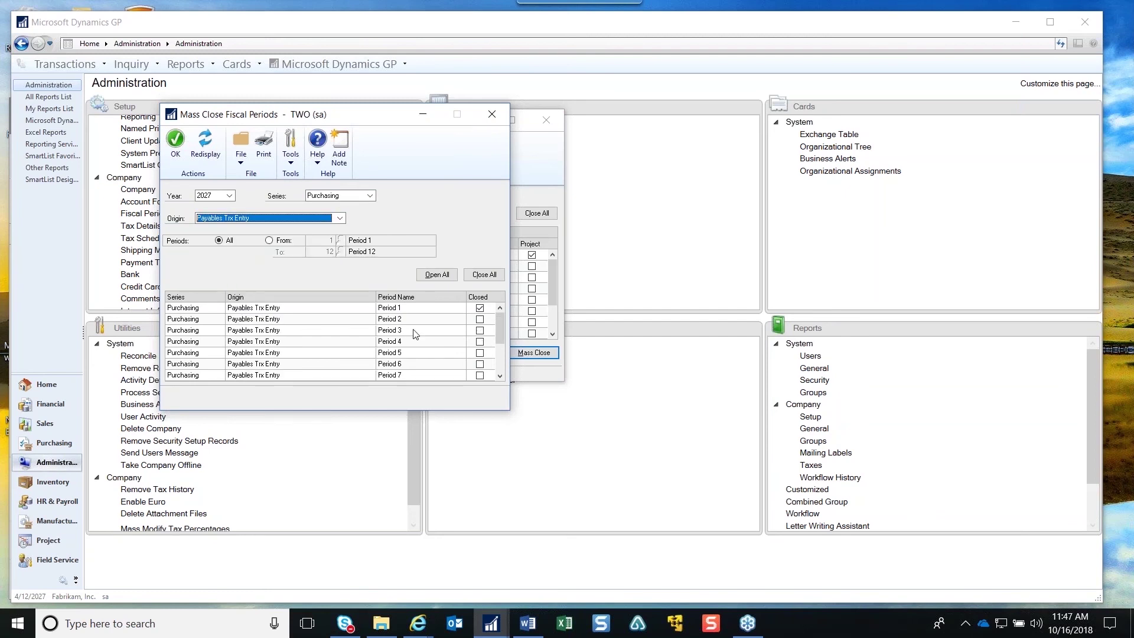
left_click(480, 308)
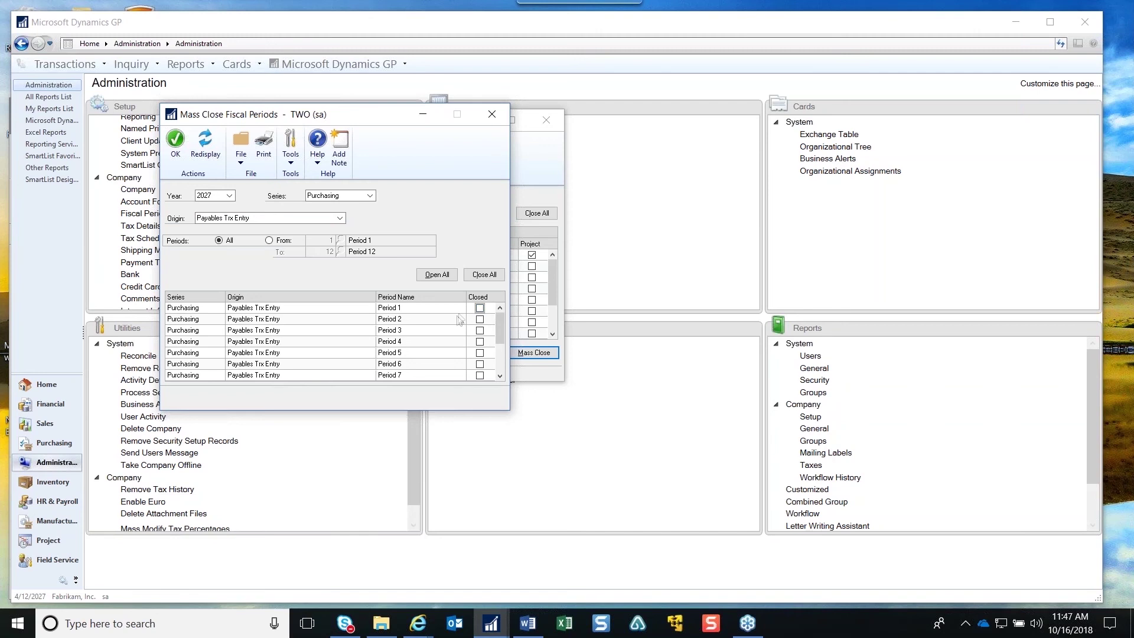
left_click(176, 141)
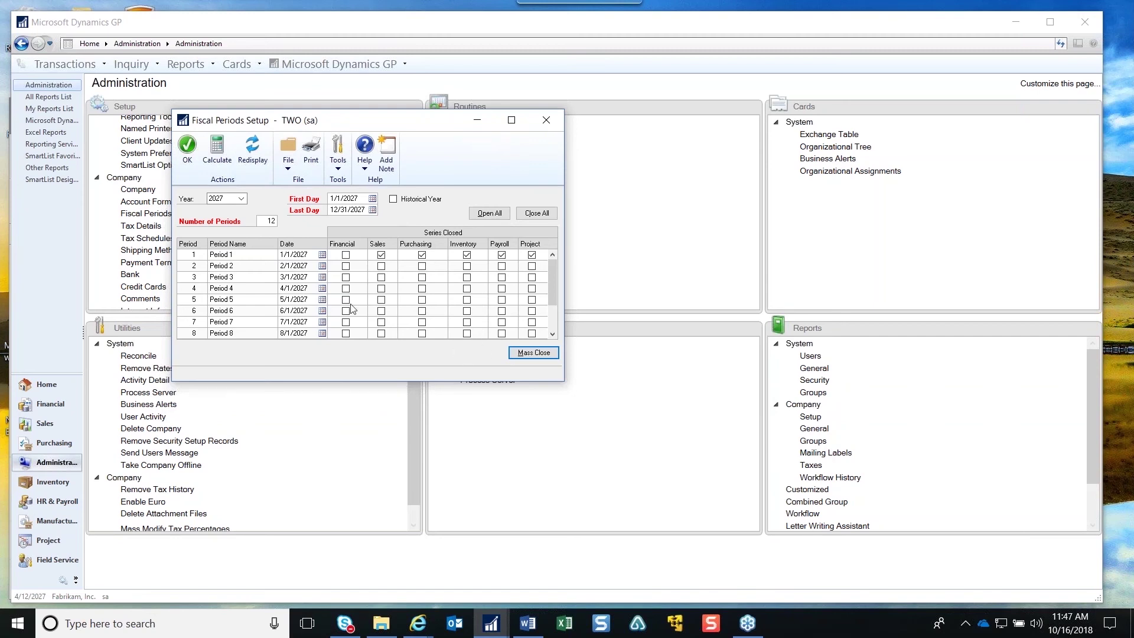
left_click(186, 156)
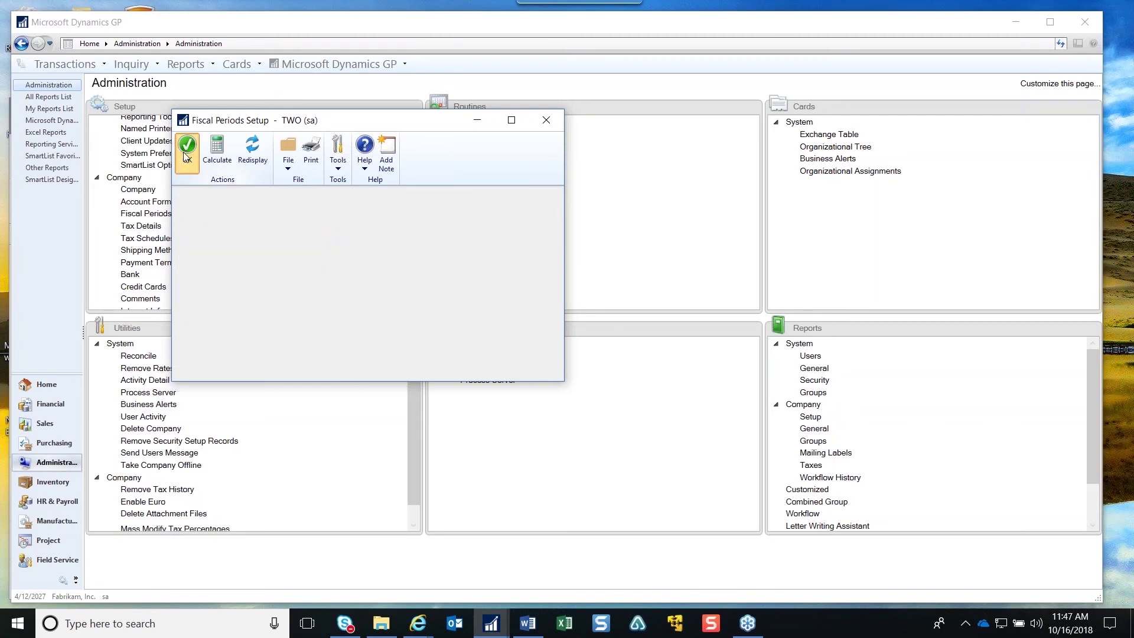
Open Account Maintenance for financial accounts and display the first account record
key("alt+Tab")
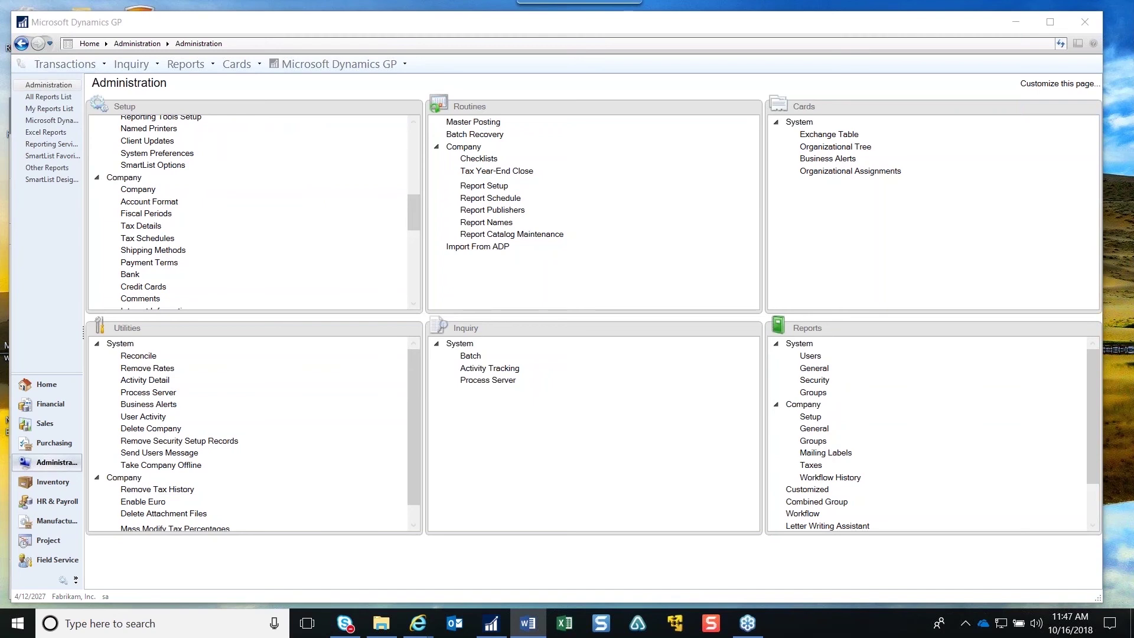
left_click(349, 90)
left_click(236, 63)
mouse_move(276, 82)
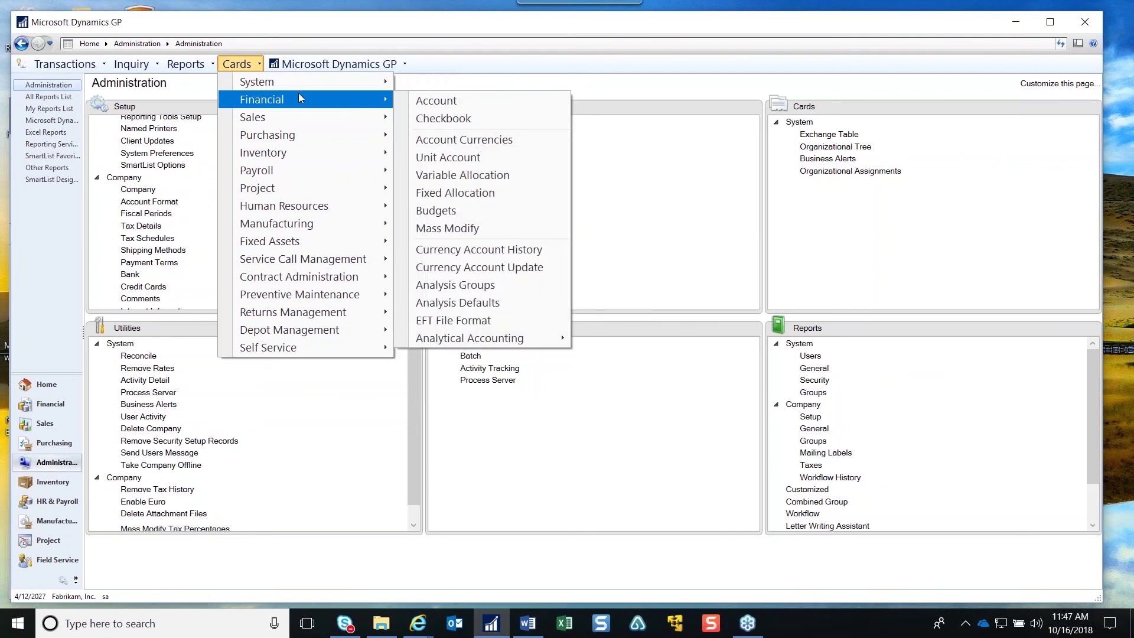
left_click(449, 103)
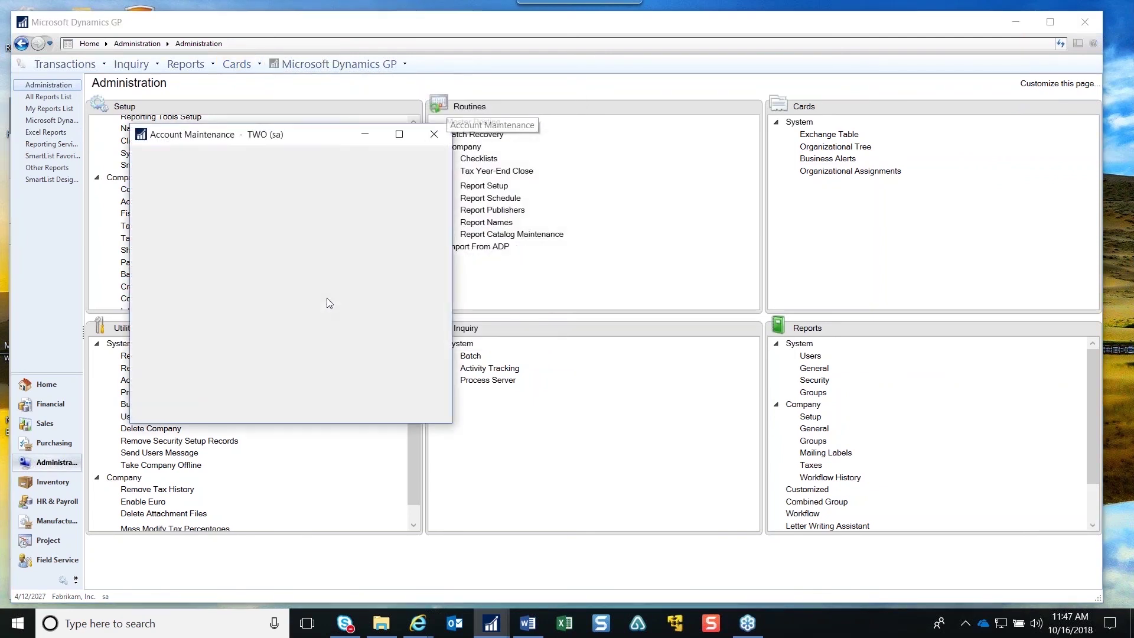
left_click(141, 416)
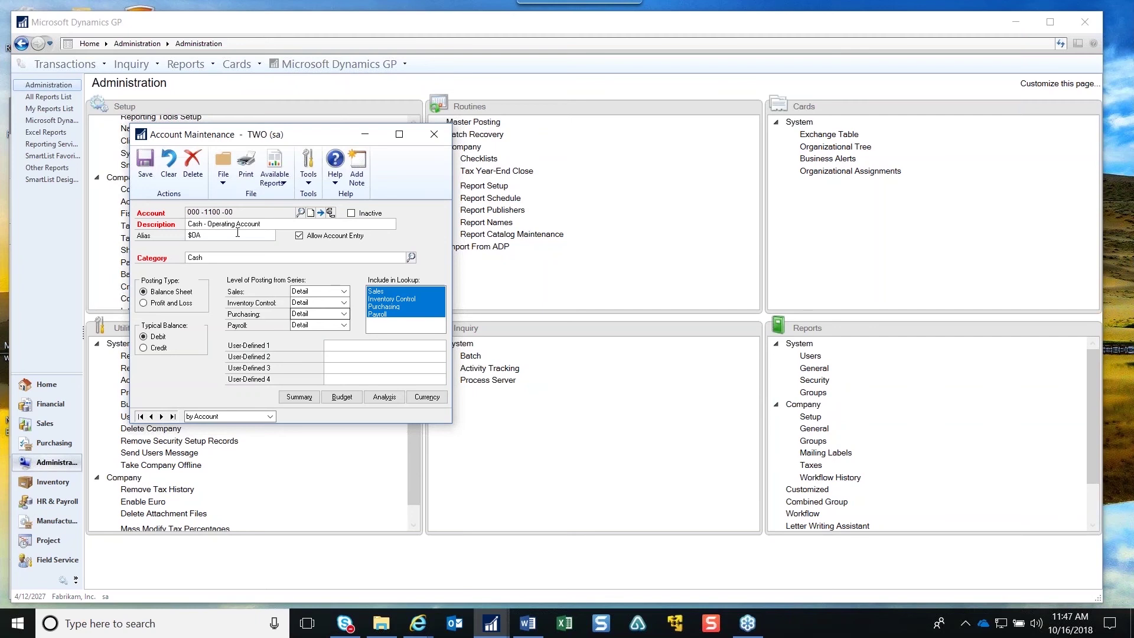
Try the Allow Account Entry and posting type settings on the Cash - Operating Account, and clear the record without saving
left_click(298, 236)
left_click(299, 236)
left_click(177, 303)
left_click(188, 293)
left_click(170, 170)
left_click(433, 135)
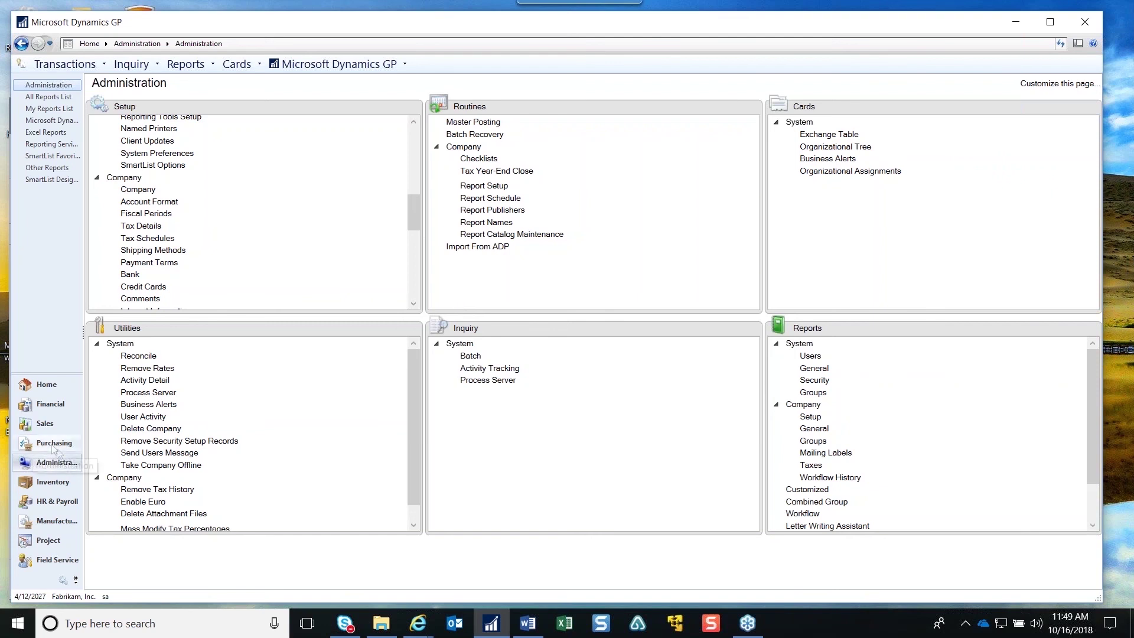
Open the financial Year-End Closing routine, examine its closing and historical year reversal options, and close it without running it
left_click(45, 408)
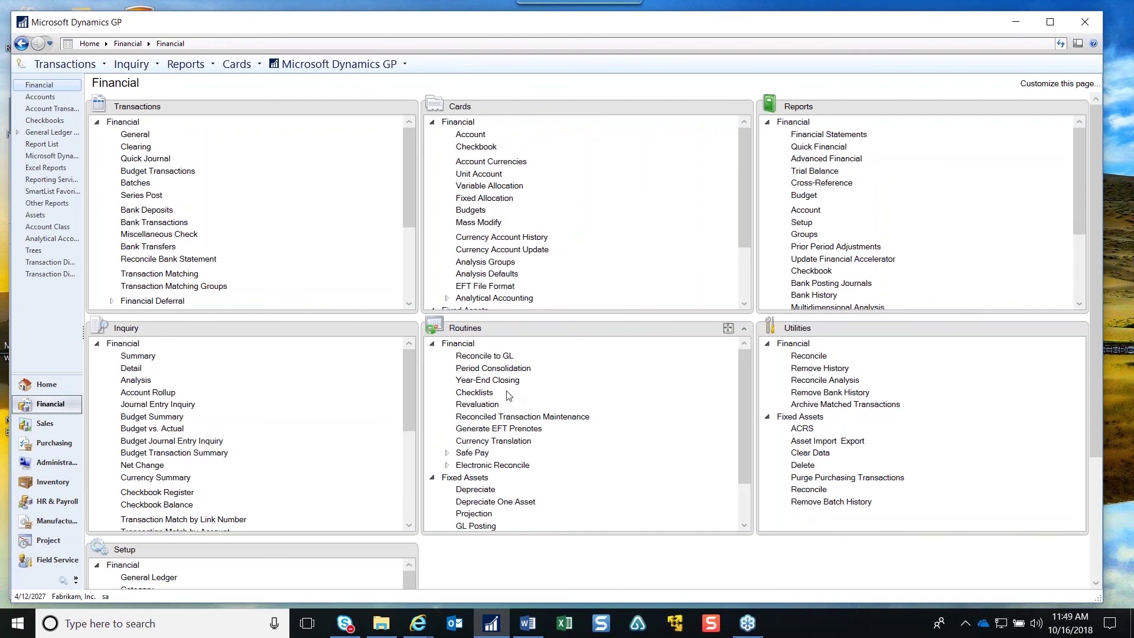
left_click(489, 382)
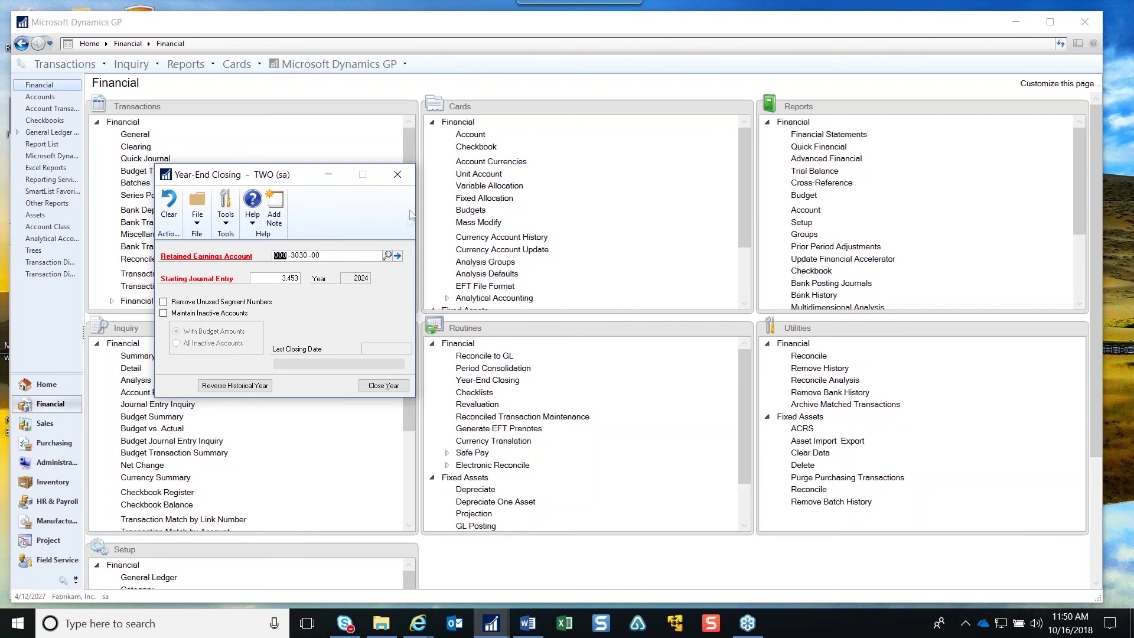
left_click(411, 176)
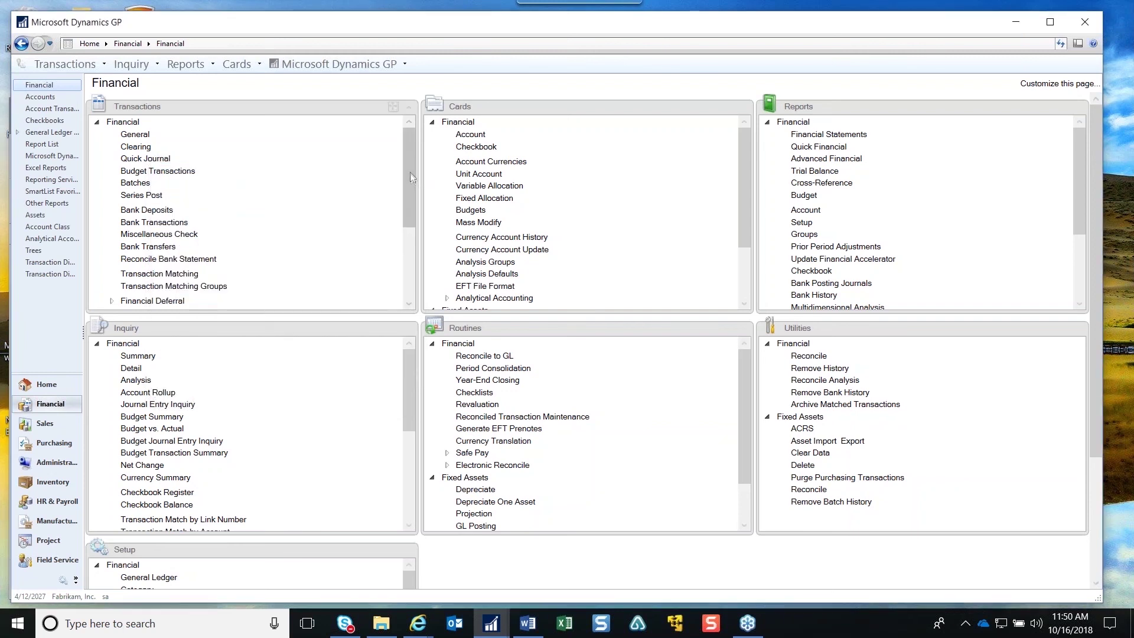
Open Reconcile to GL, examine the modules available for reconciliation, and close it without processing
left_click(500, 357)
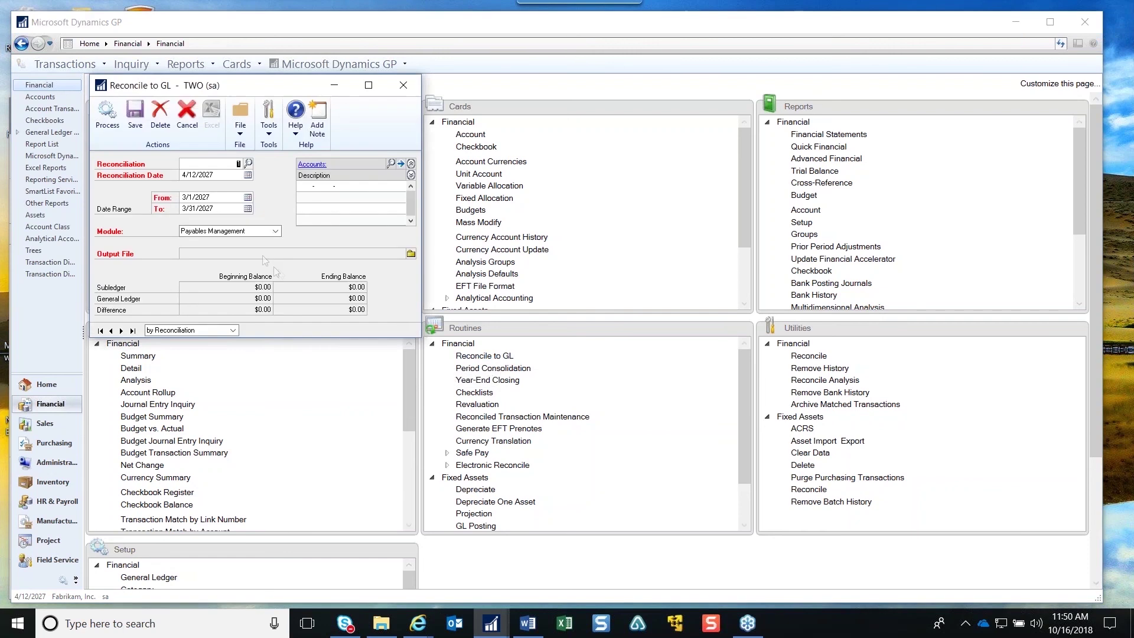
left_click(275, 231)
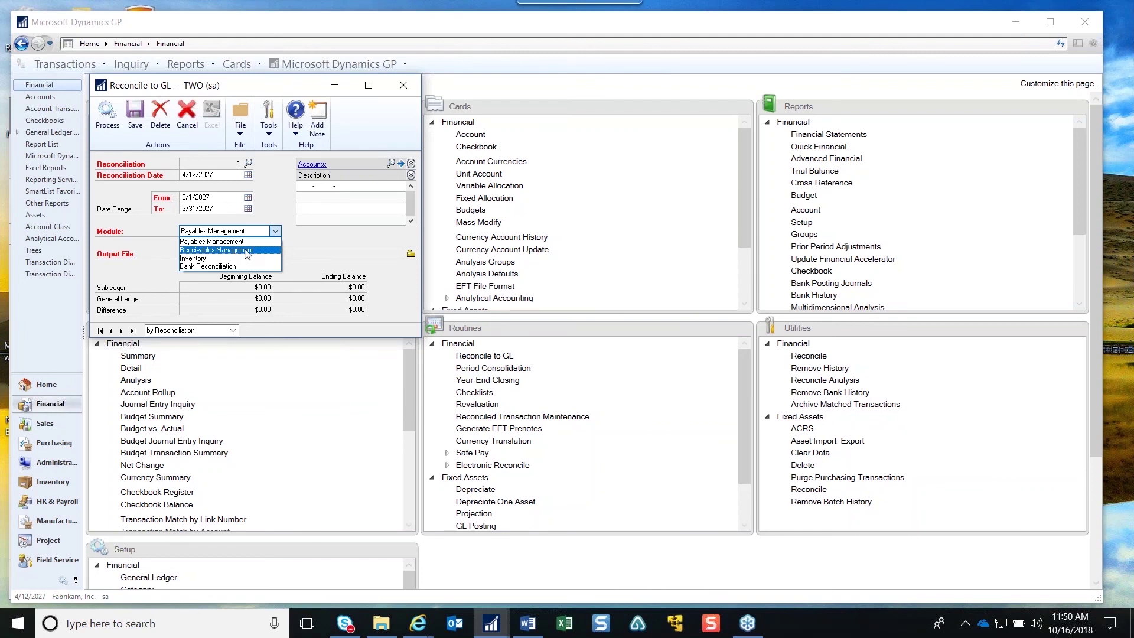
left_click(271, 267)
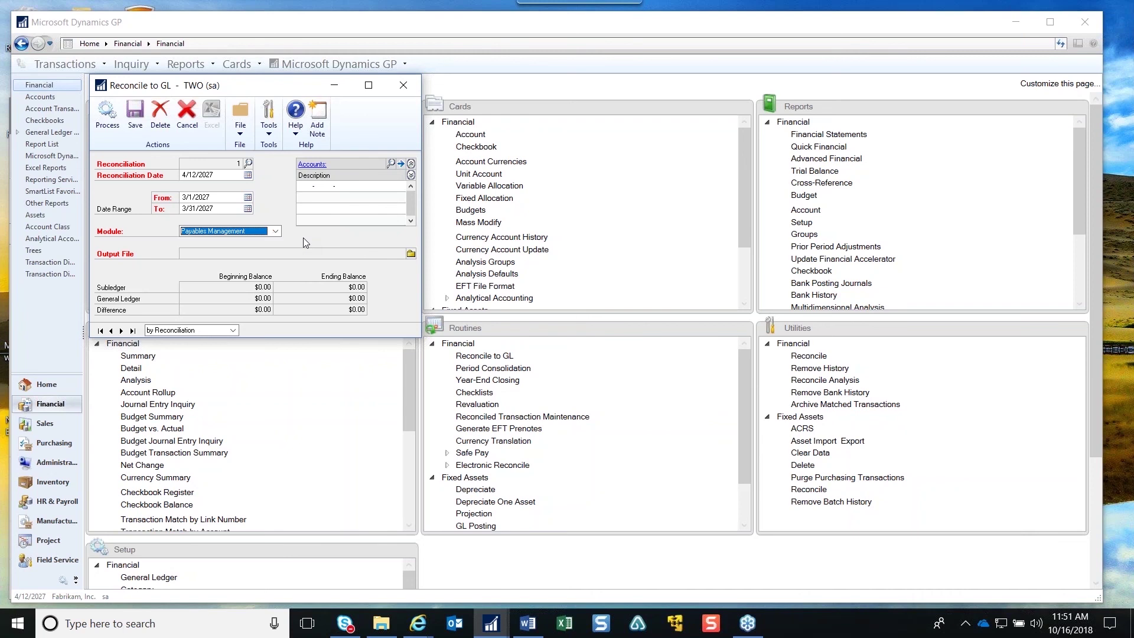
left_click(404, 85)
Open SmartList to access its folders of lists
key("alt+Tab")
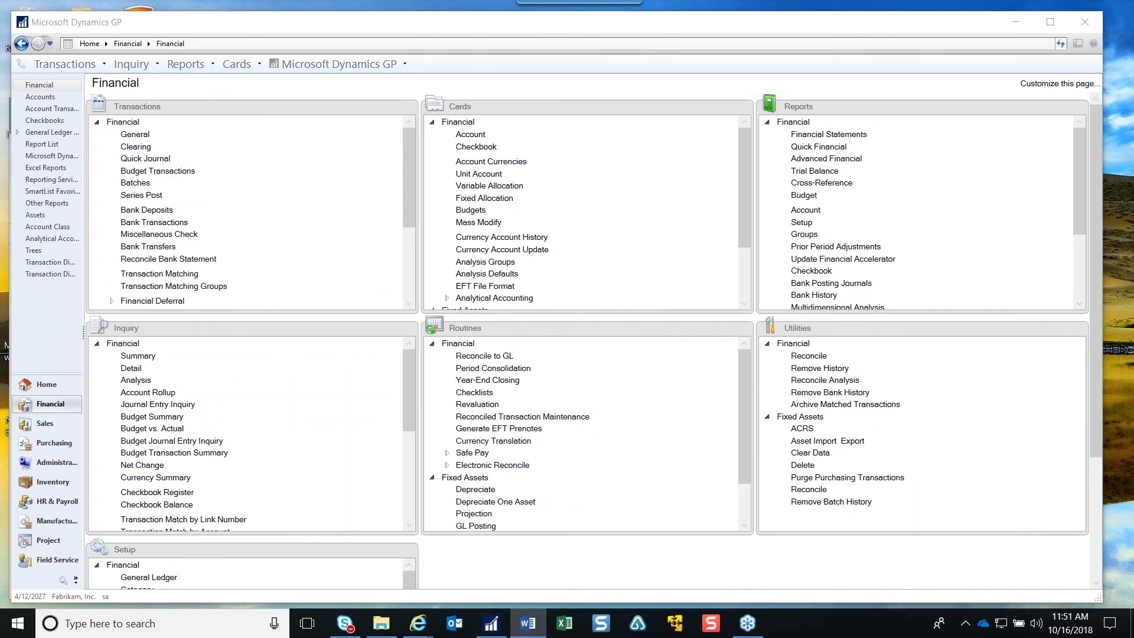
left_click(307, 57)
left_click(308, 63)
left_click(331, 175)
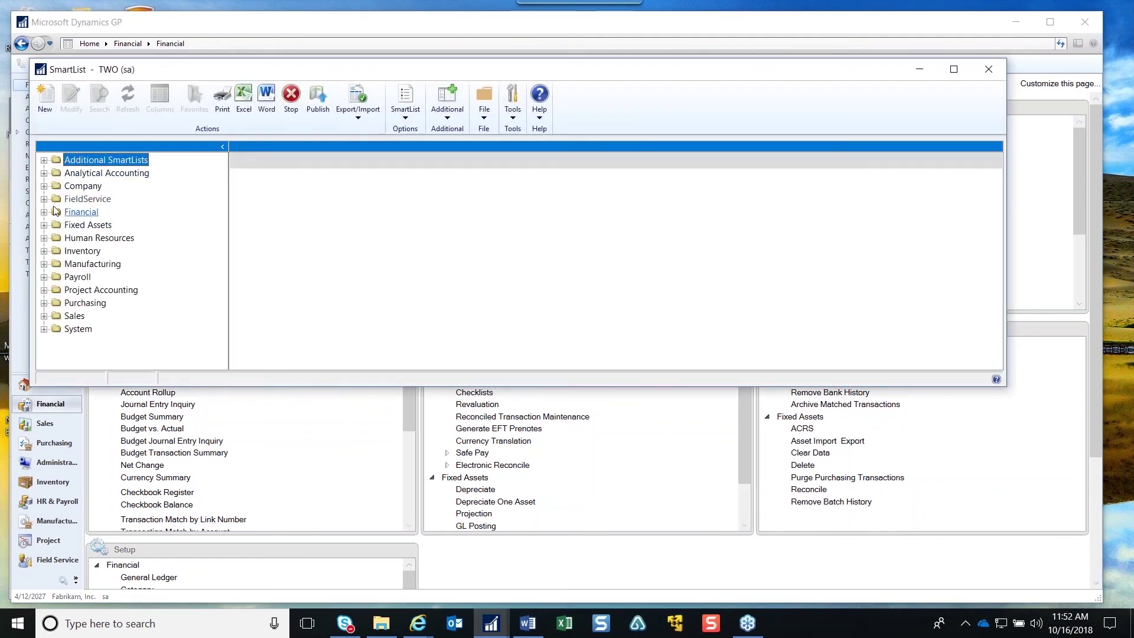
Open the default Account Transactions list from the Financial folder in SmartList
left_click(44, 213)
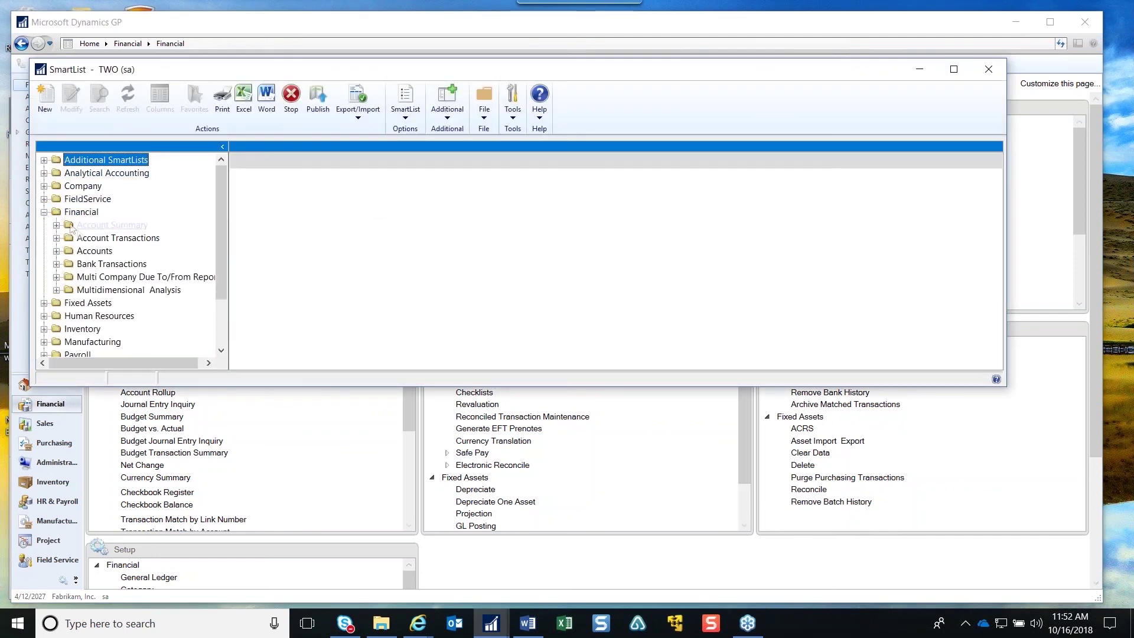
left_click(58, 238)
left_click(91, 172)
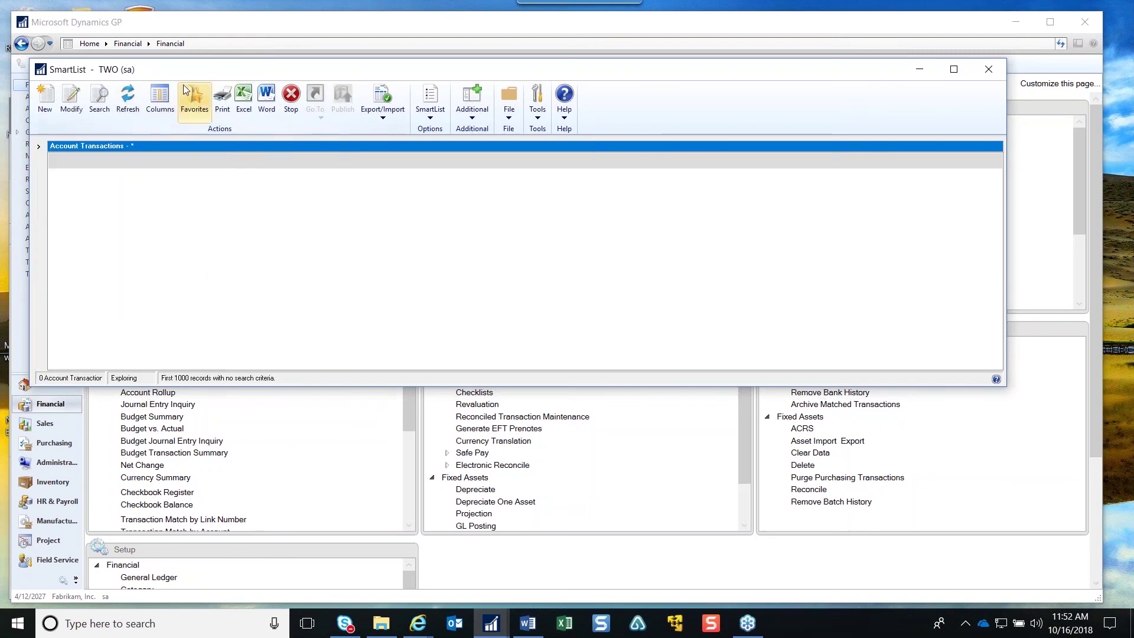
Open the column display settings for Account Transactions and search the available columns for "orig"
left_click(160, 98)
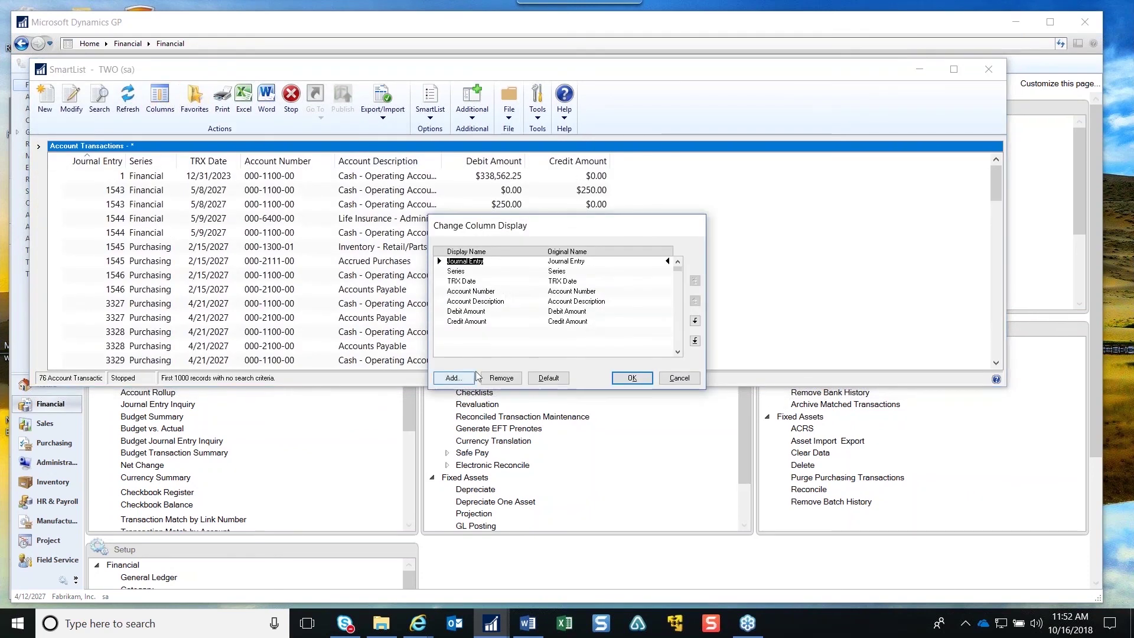
left_click(453, 378)
type("orig")
key("Return")
left_click(671, 356)
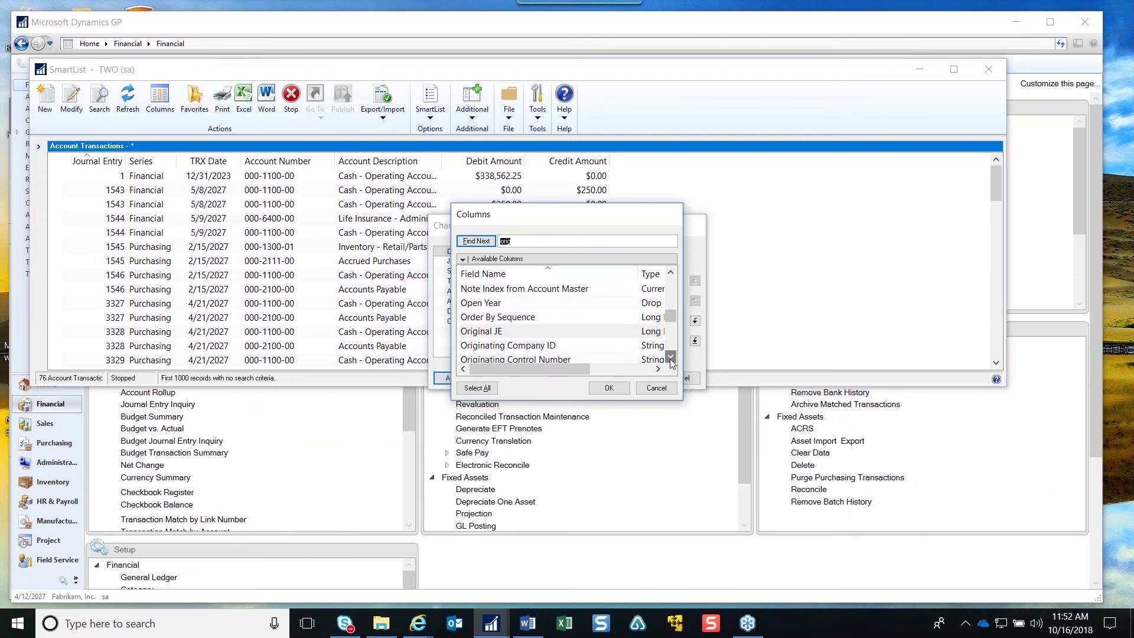
Examine the originating columns, including Master ID, Master Name, Source and Document Number, and cancel the column selection
left_click(551, 332)
scroll(593, 349, "down", 1)
left_click(564, 345)
scroll(579, 339, "down", 1)
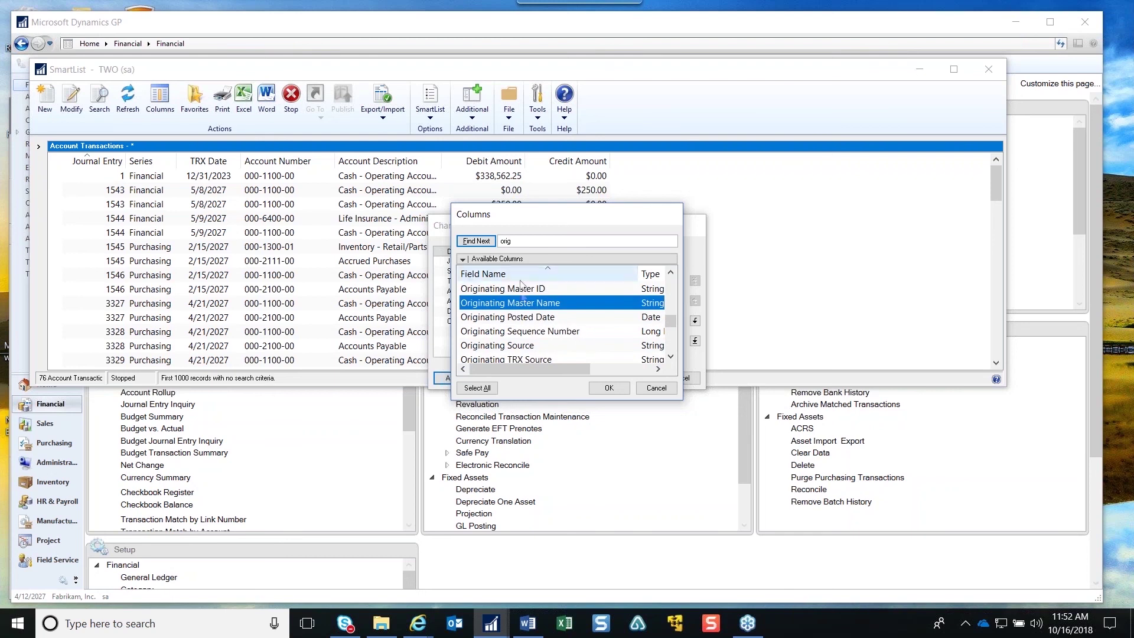
key("Up")
left_click(543, 347)
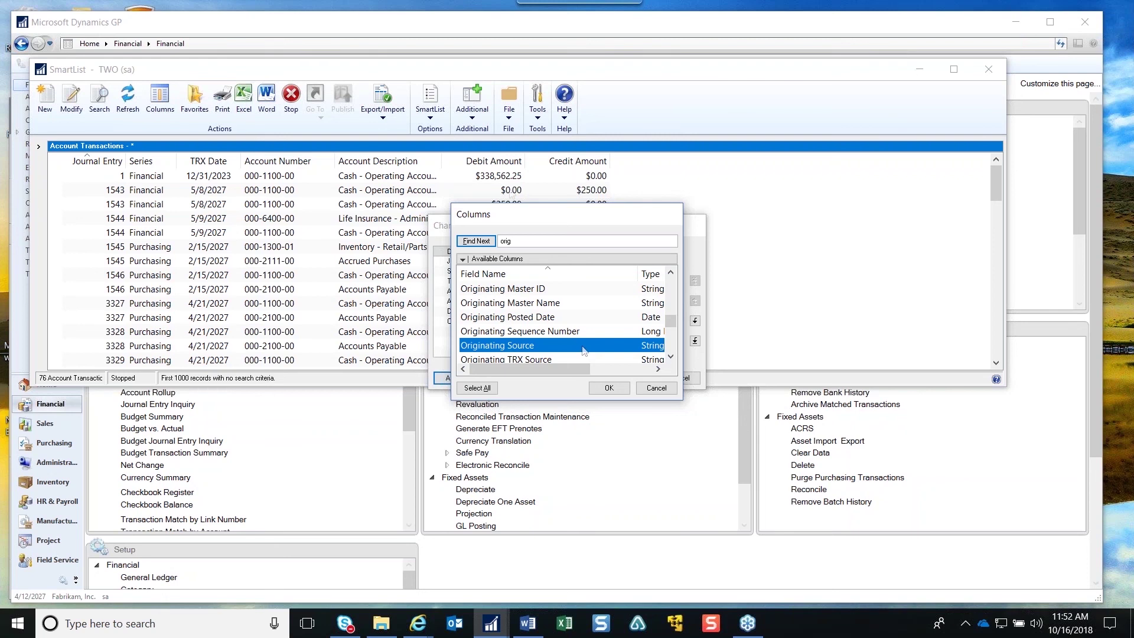
left_click(546, 291)
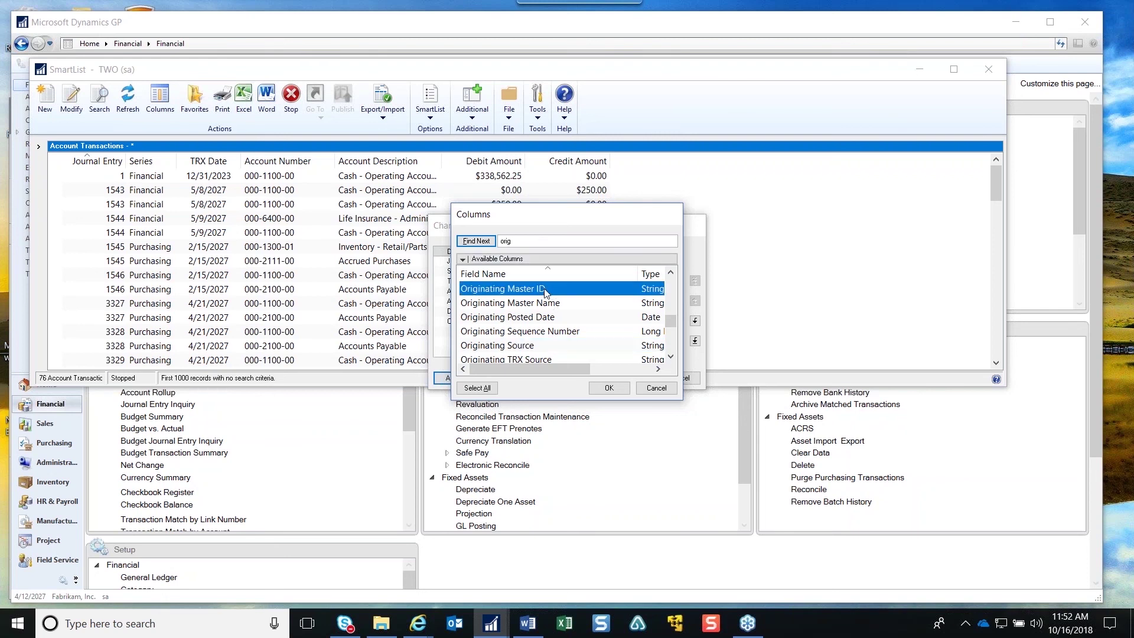
left_click(564, 304)
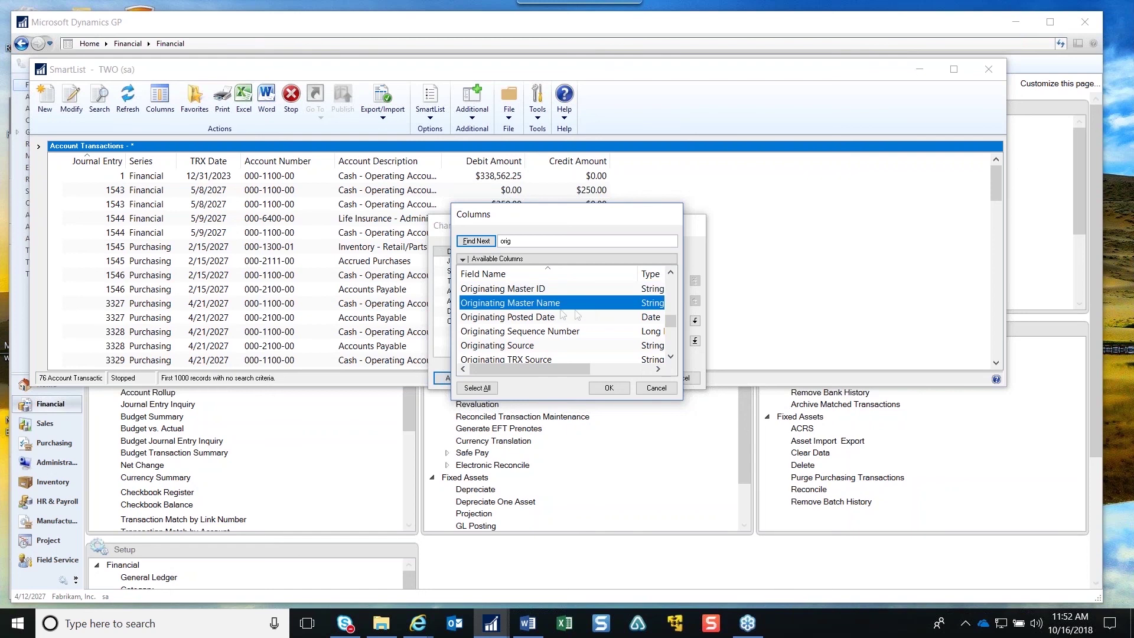
scroll(581, 310, "up", 1)
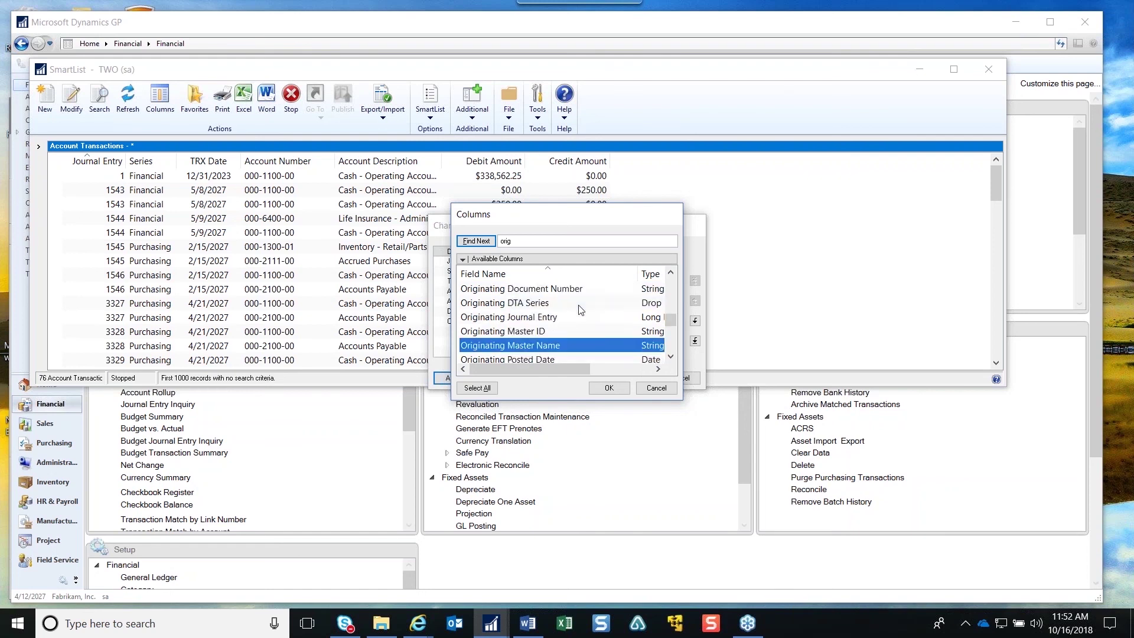
left_click(555, 289)
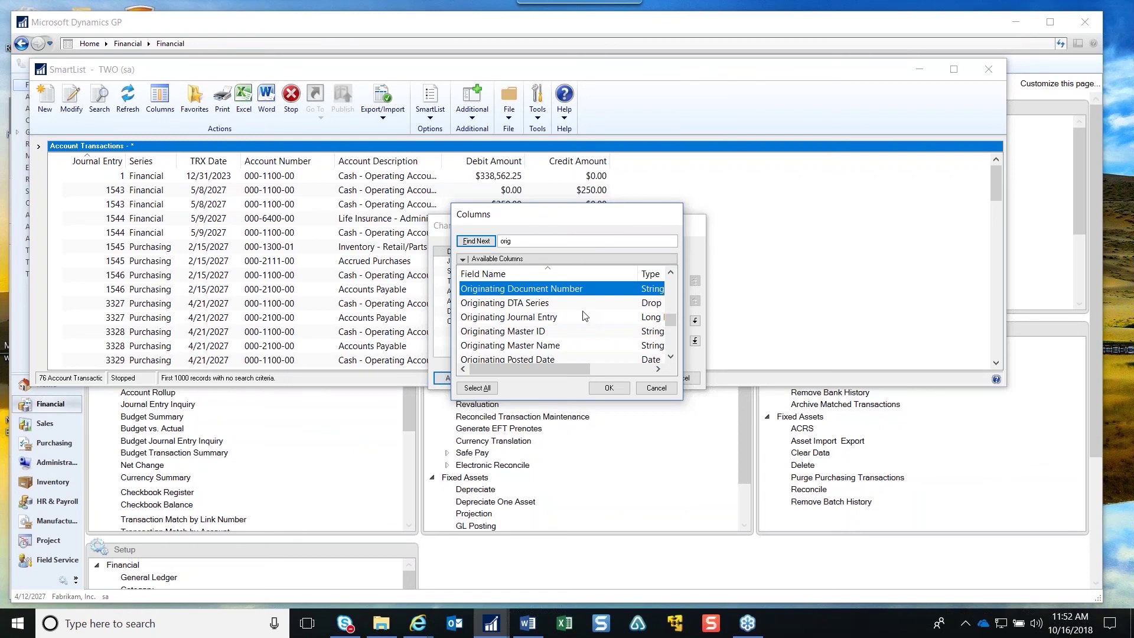
left_click(665, 392)
left_click(679, 378)
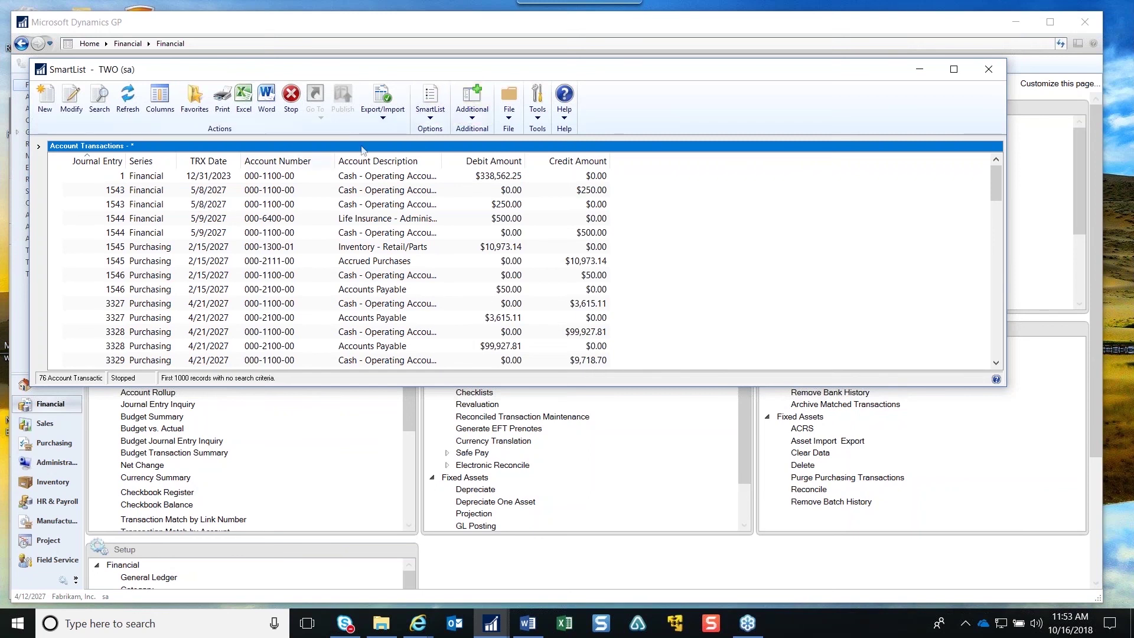
Open the Unreconciled Transactions favorite in the Bank Transactions folder
left_click(38, 147)
left_click_drag(222, 254, 238, 306)
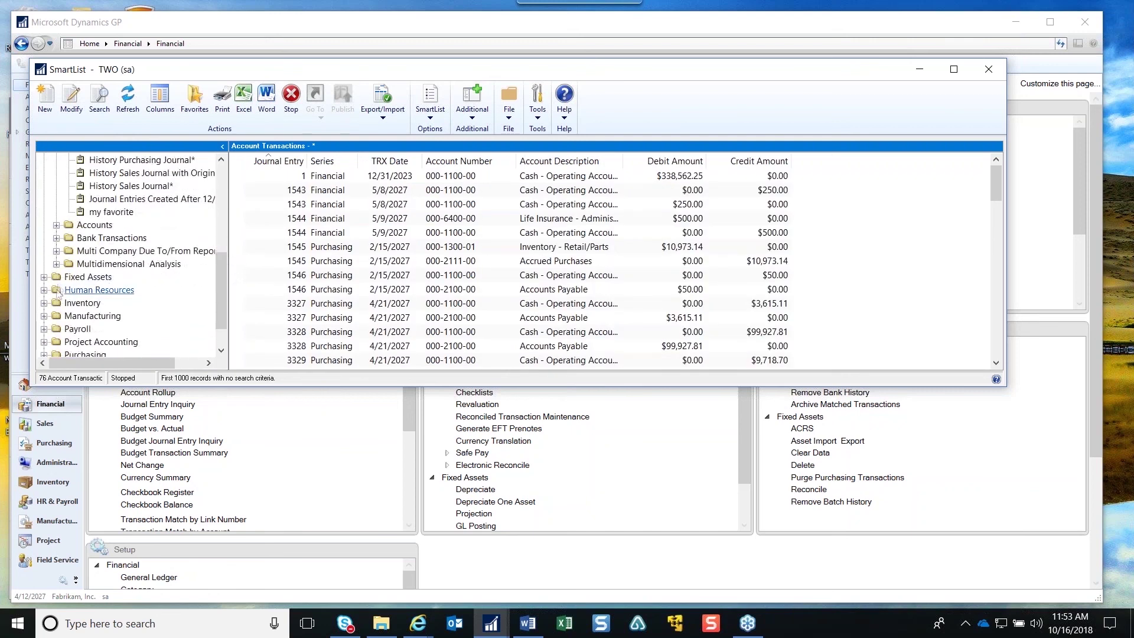
left_click(56, 238)
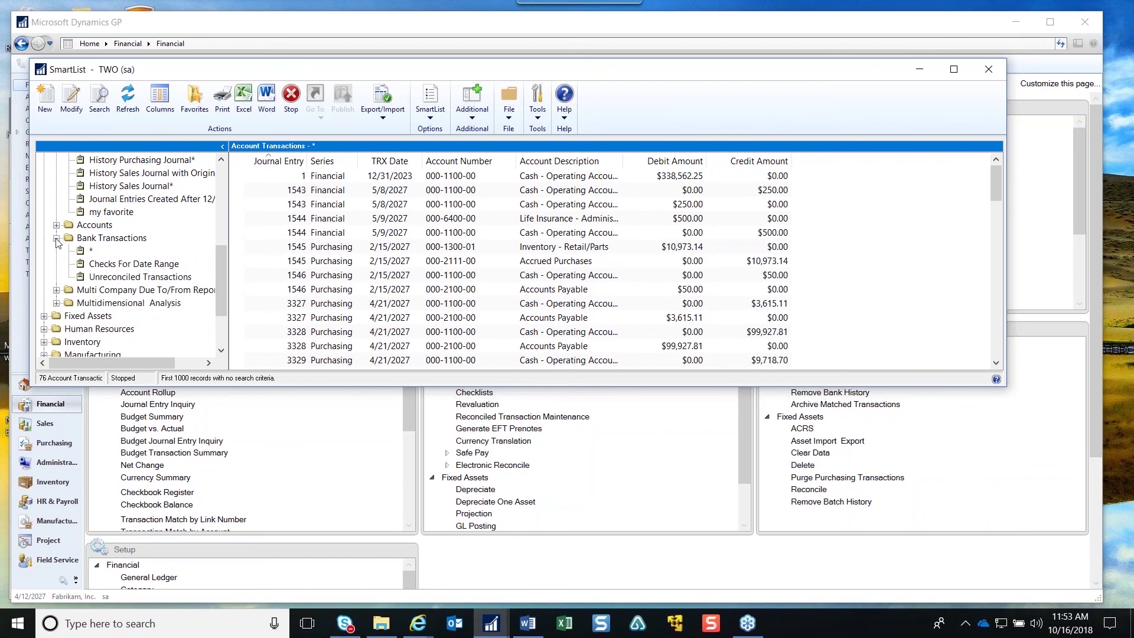
left_click(144, 277)
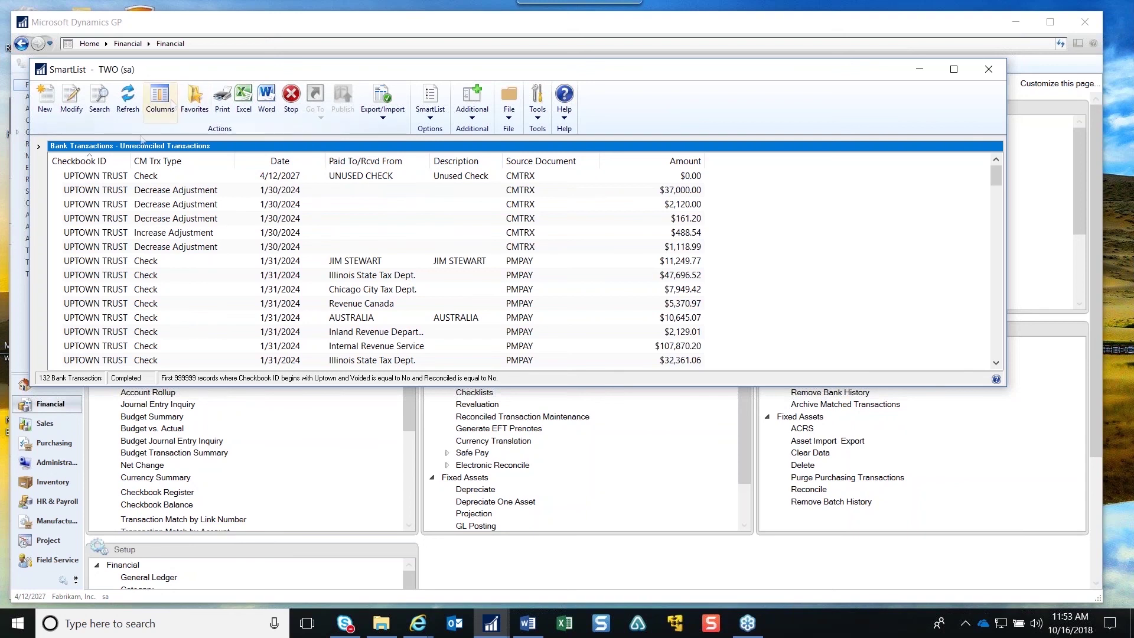
Review the search criteria behind Unreconciled Transactions, and close the search and SmartList without changes
left_click(100, 97)
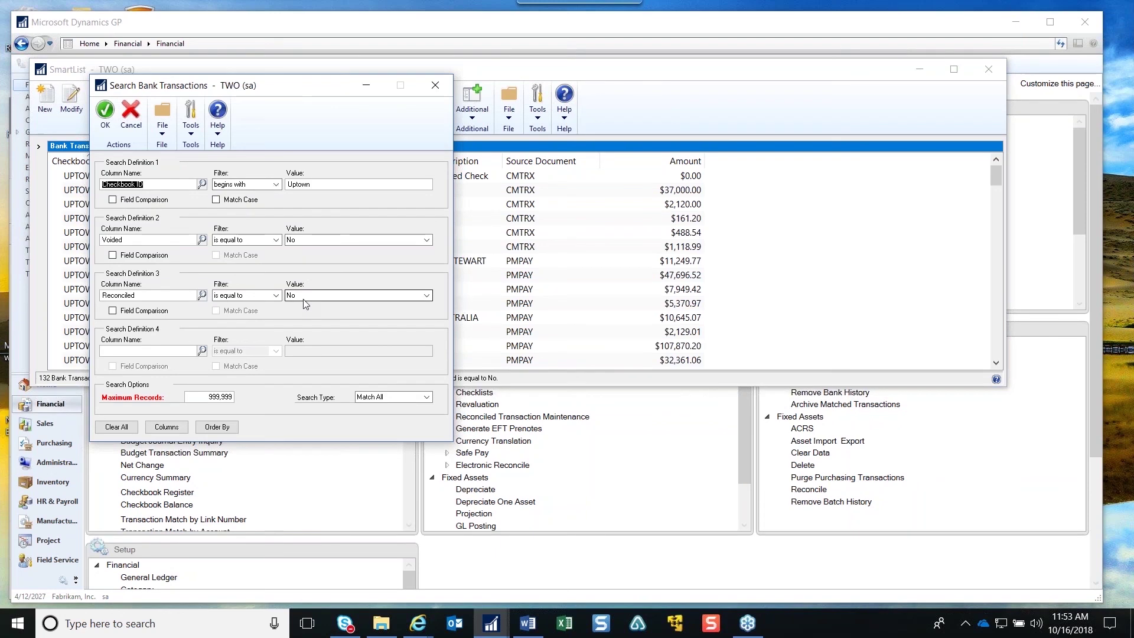
left_click(435, 88)
left_click(988, 70)
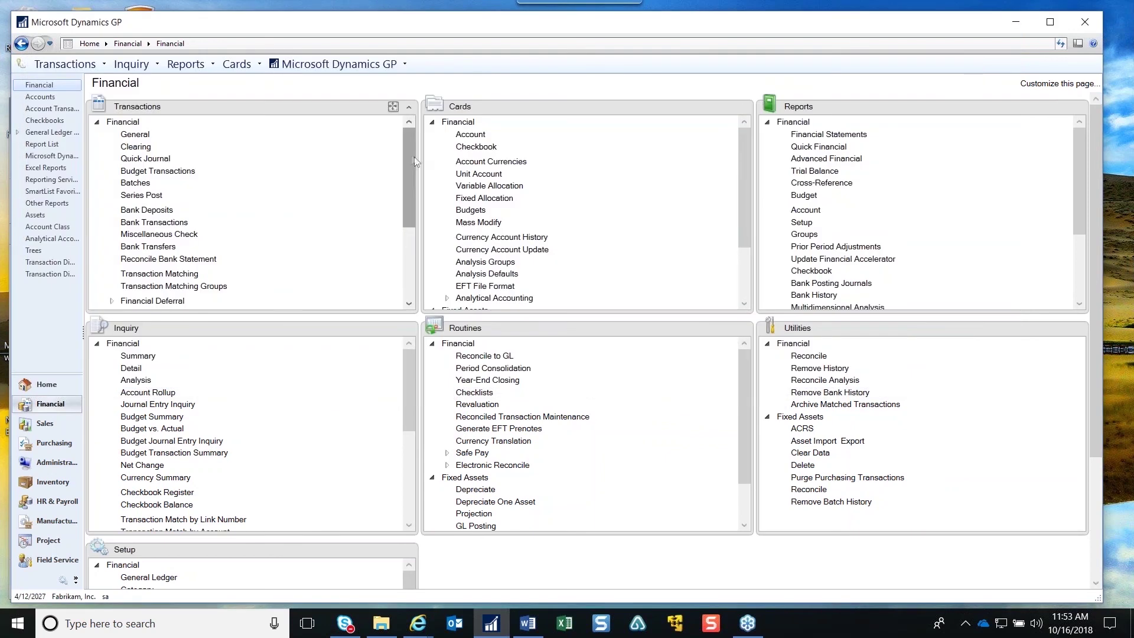
Enter a bank transaction of type Check for the UPTOWN TRUST checkbook and post it with a $0.00 amount
mouse_move(409, 147)
left_mouse_down()
mouse_move(417, 206)
mouse_move(415, 144)
left_mouse_up()
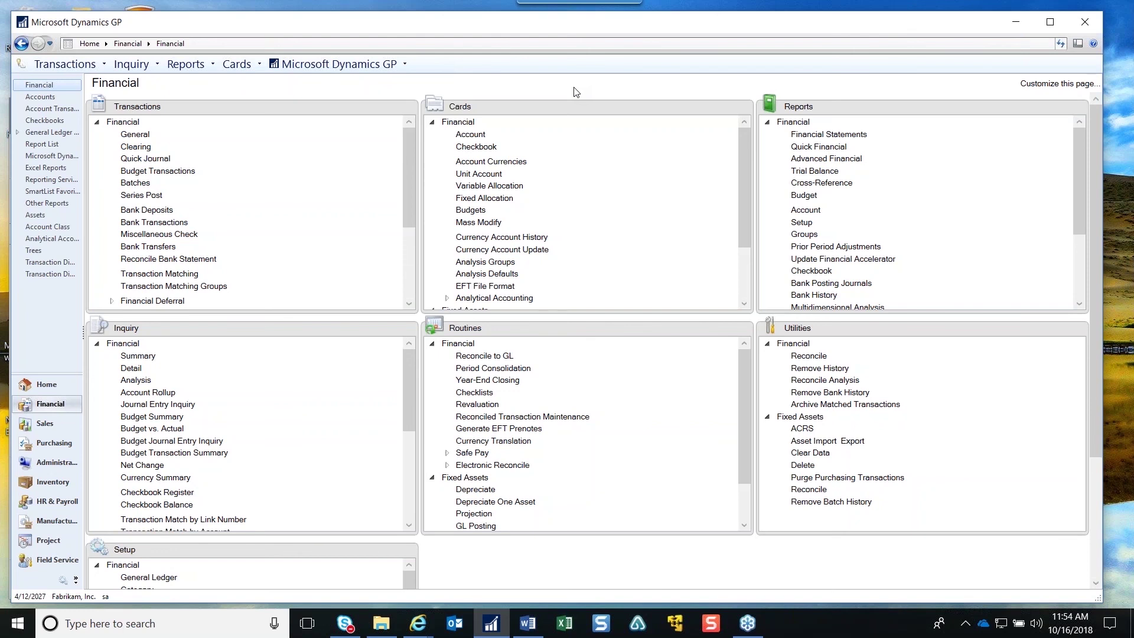
left_click(151, 227)
left_click(243, 209)
left_click(274, 209)
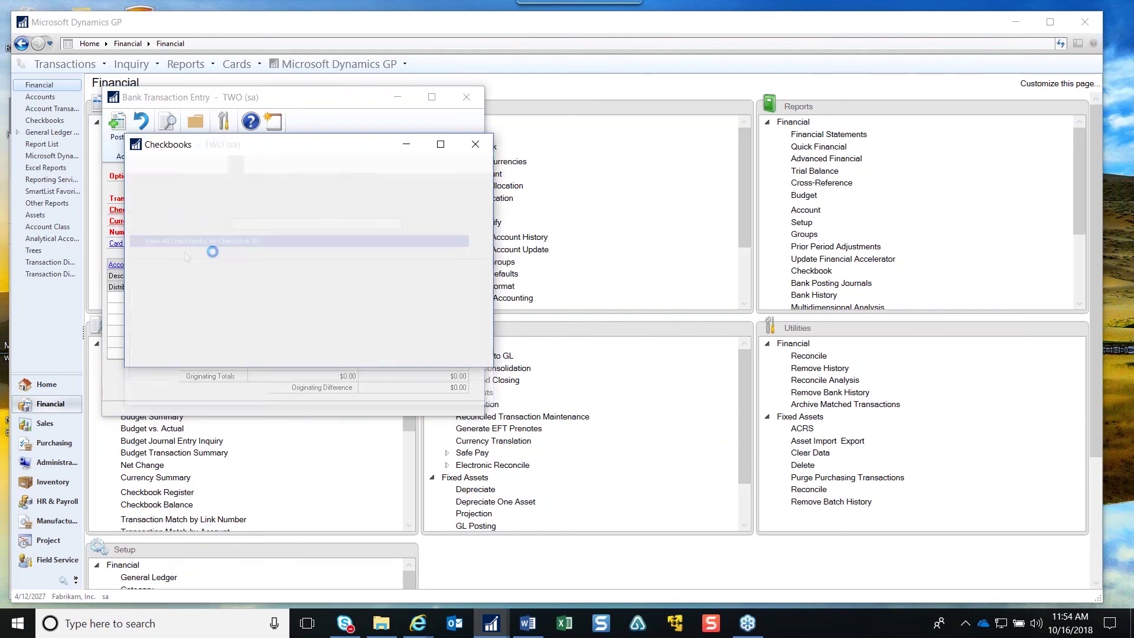
double_click(177, 304)
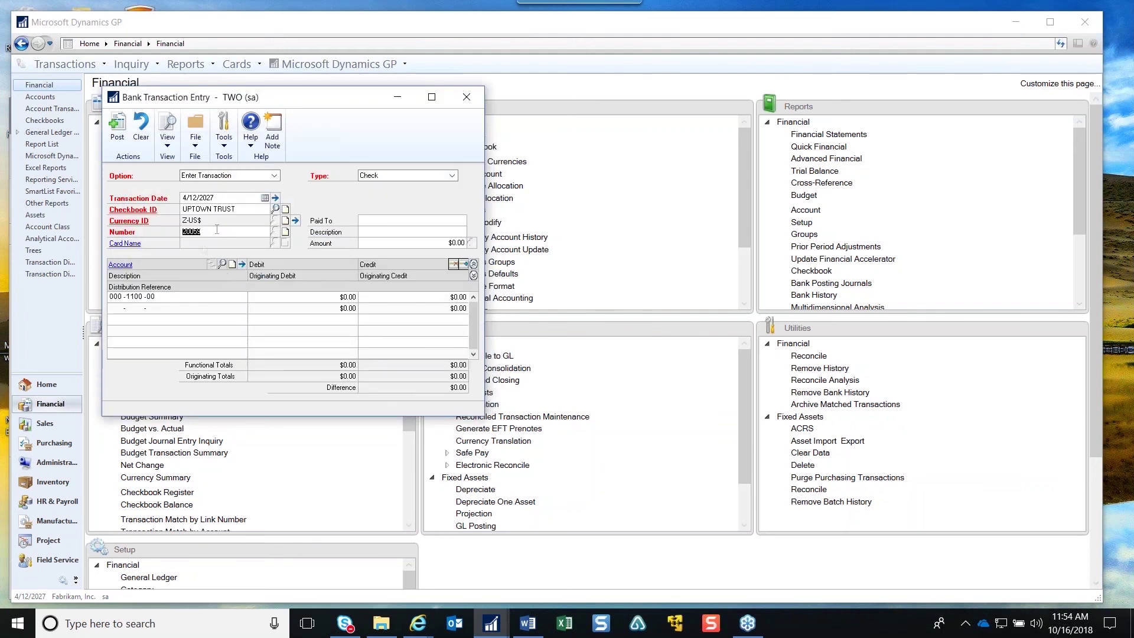
left_click(217, 230)
left_click(121, 124)
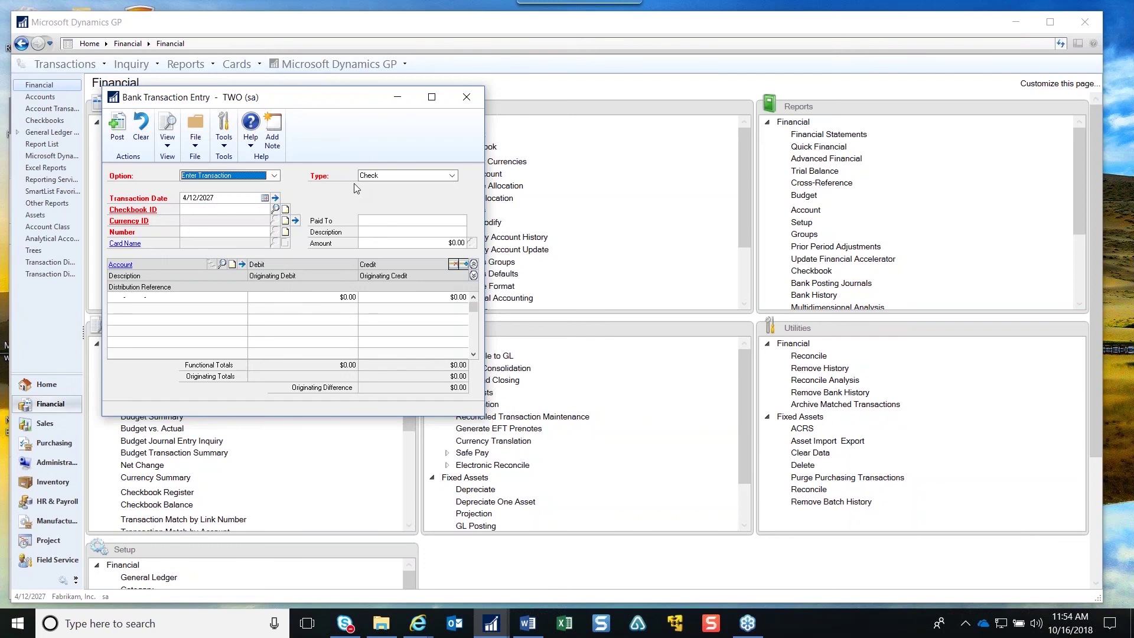
Close Bank Transaction Entry and output the Bank Transaction Posting Journal to the screen
left_click(473, 94)
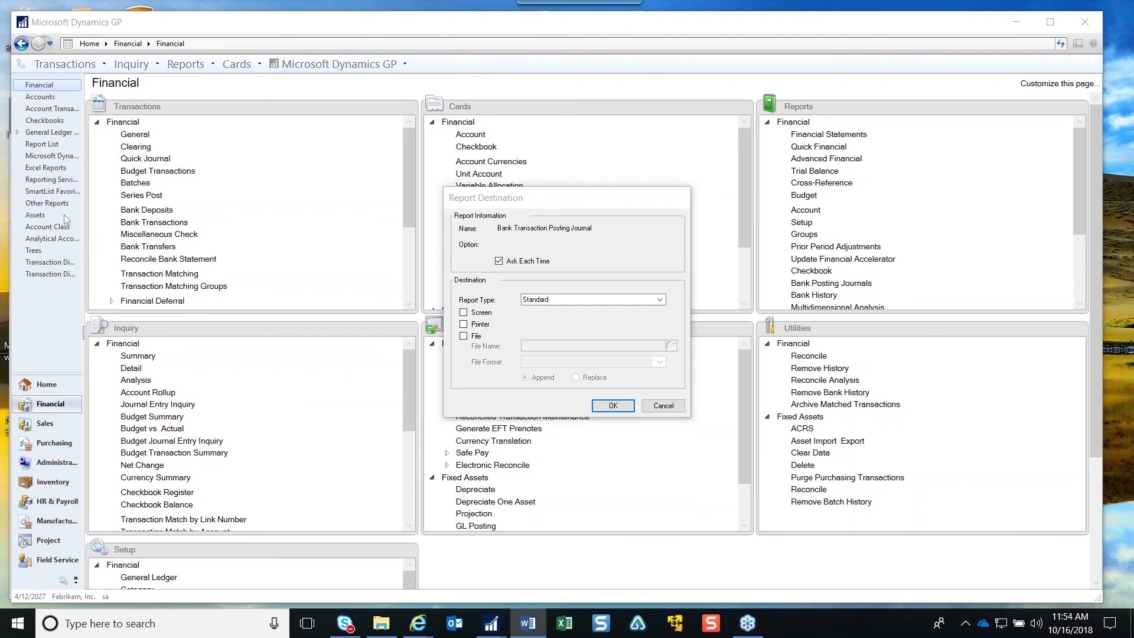
left_click(490, 313)
left_click(626, 409)
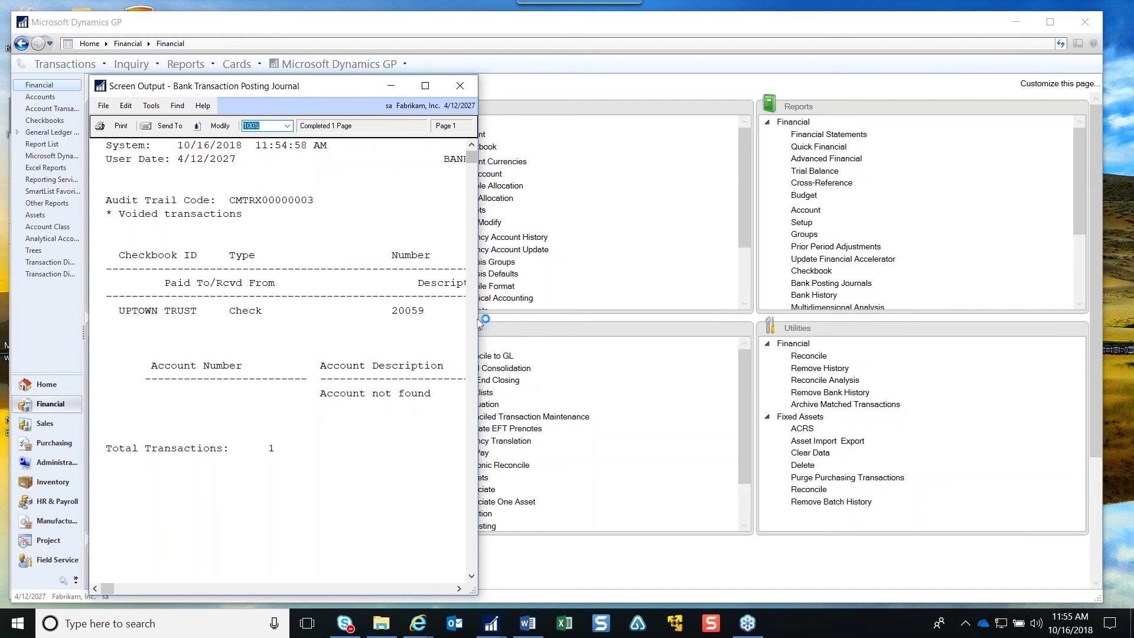
Widen the Bank Transaction Posting Journal to examine the posted check, and close the report
left_click_drag(478, 322, 1111, 333)
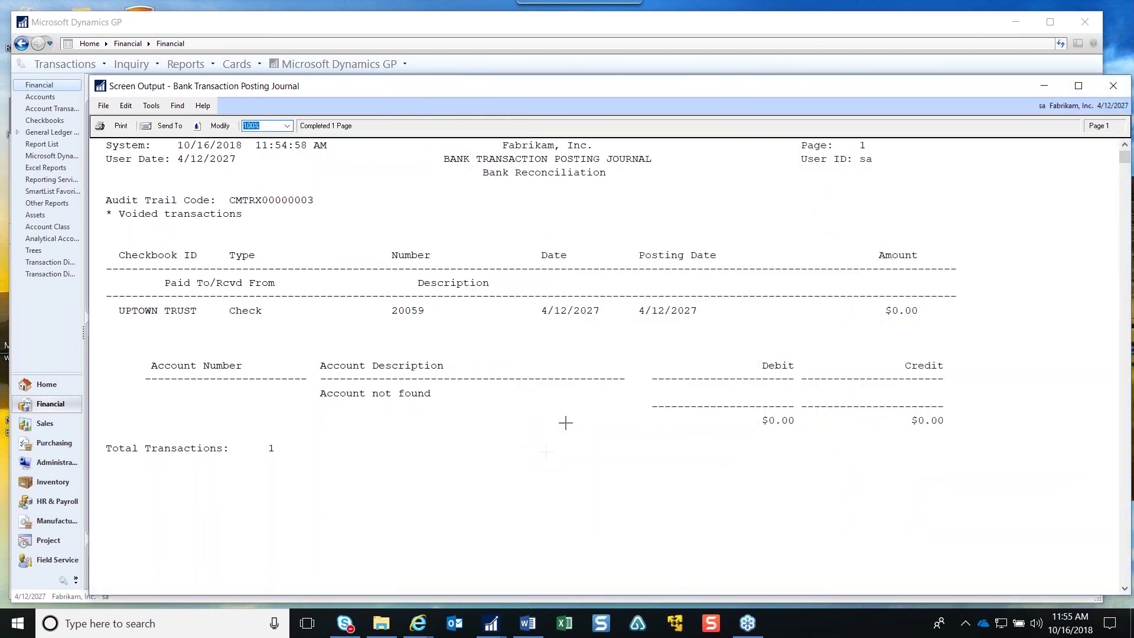
left_click_drag(917, 95, 850, 80)
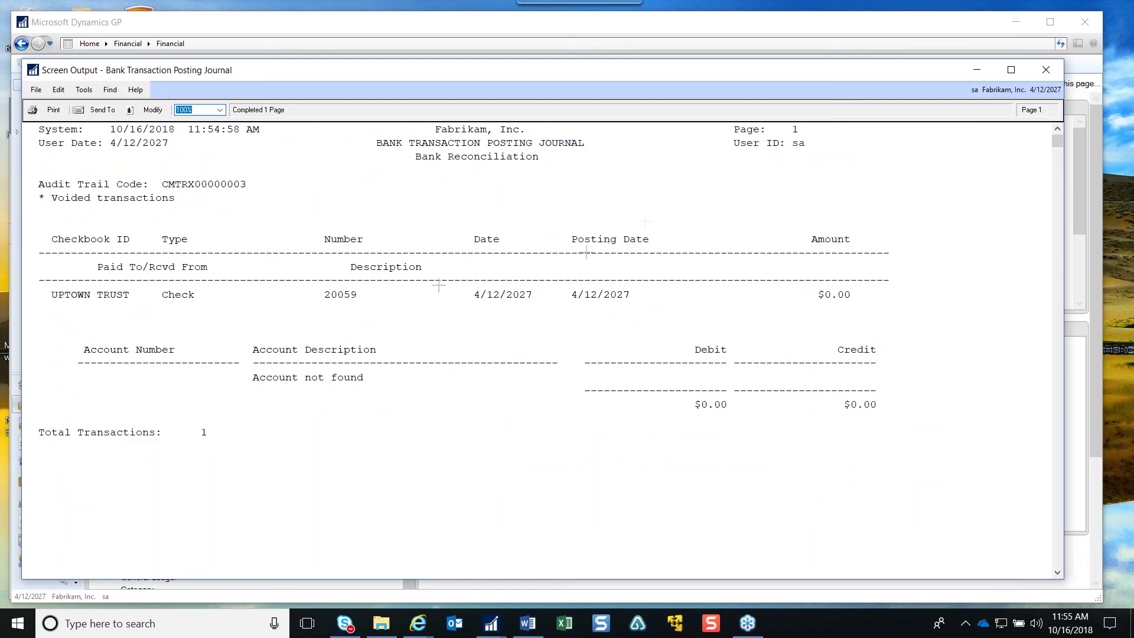
left_click(1048, 72)
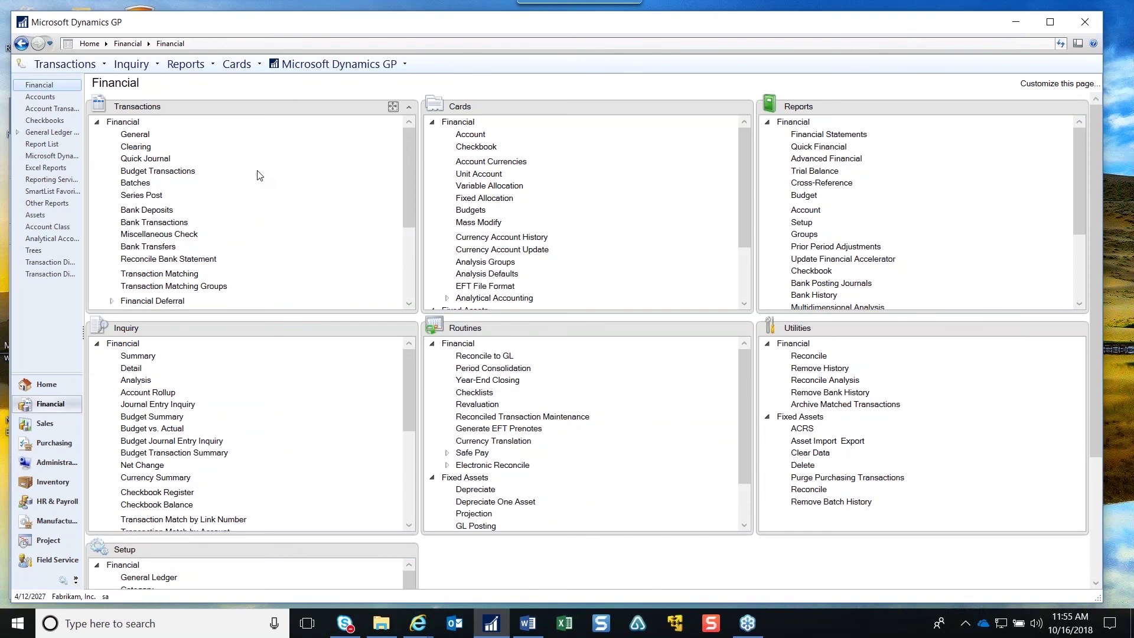
Open the Company Setup options, examine the list down to Automatically post cash receipt deposits, and close both windows without changes
left_click(314, 66)
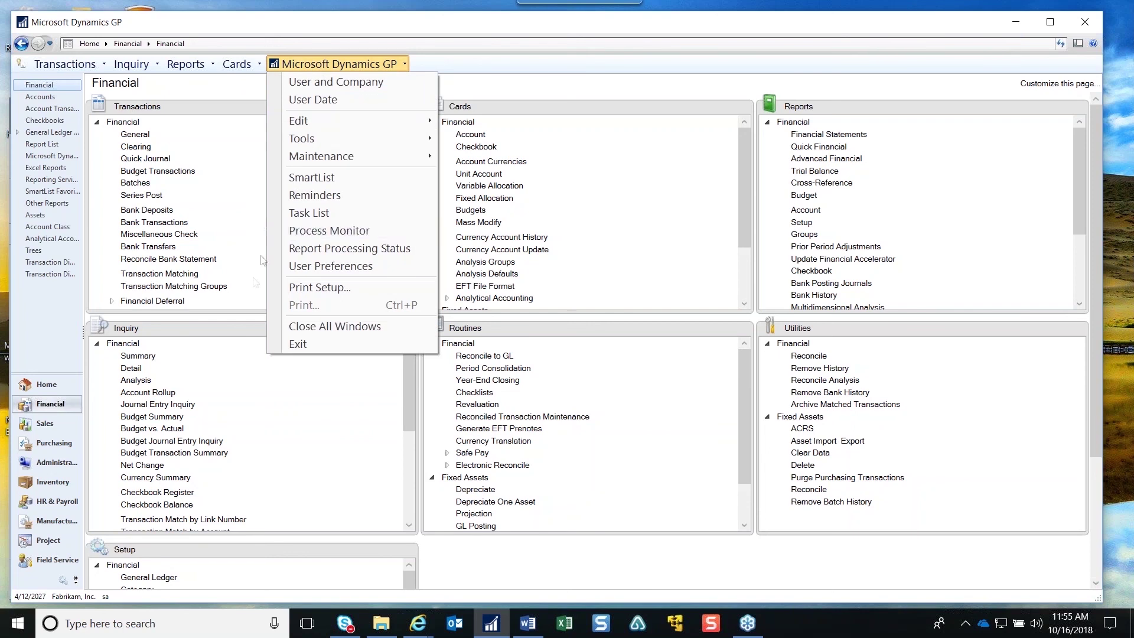
mouse_move(357, 141)
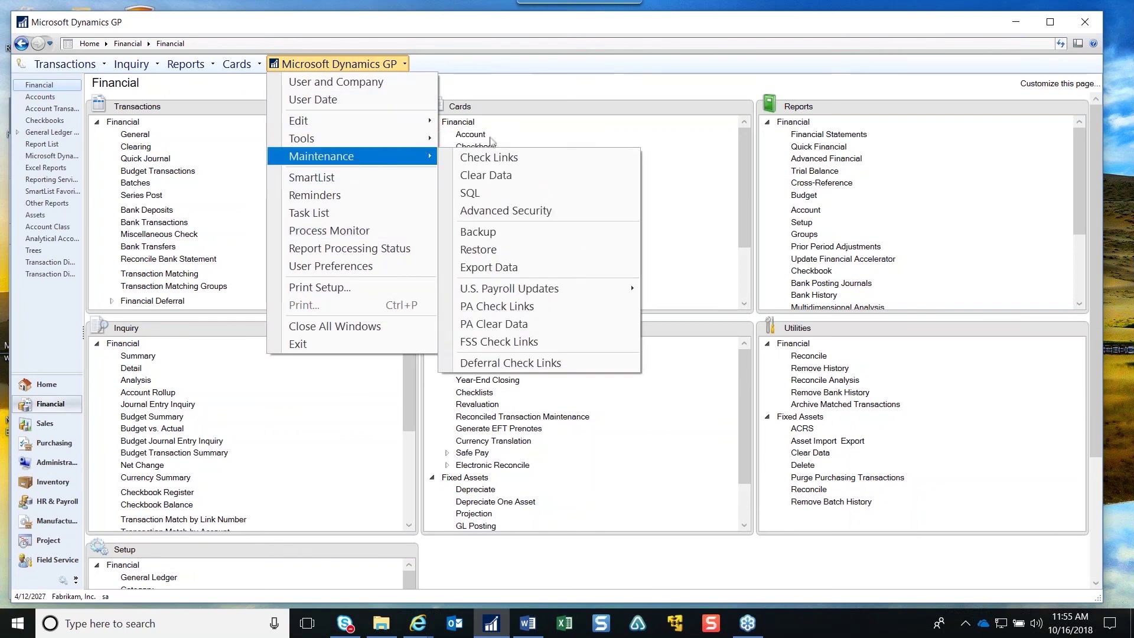
mouse_move(512, 147)
mouse_move(650, 176)
left_click(799, 186)
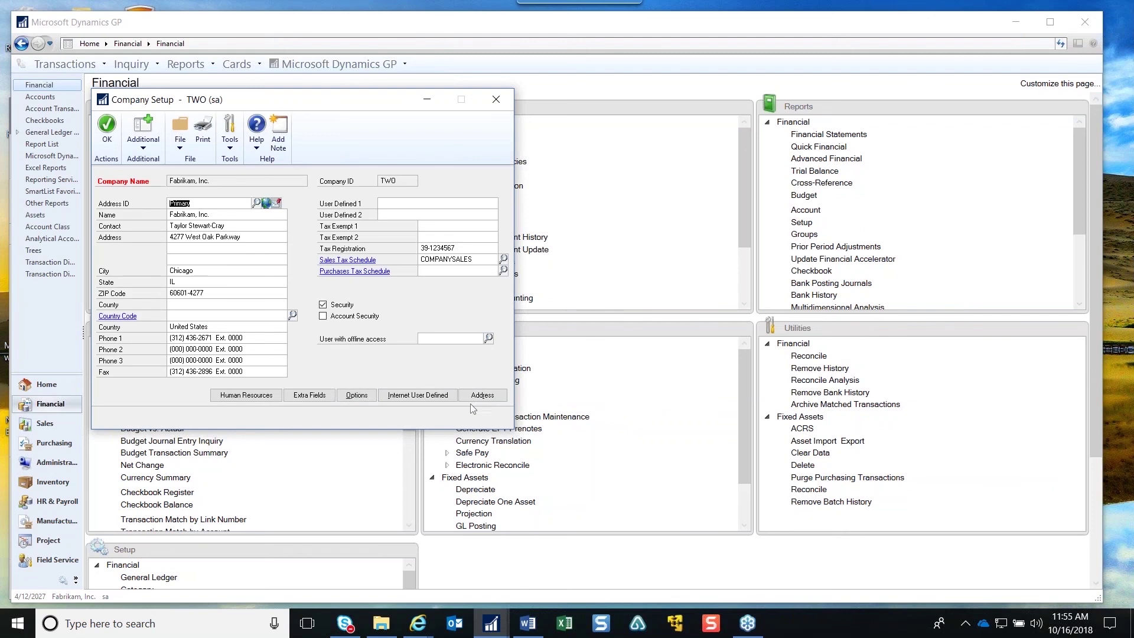
left_click(357, 394)
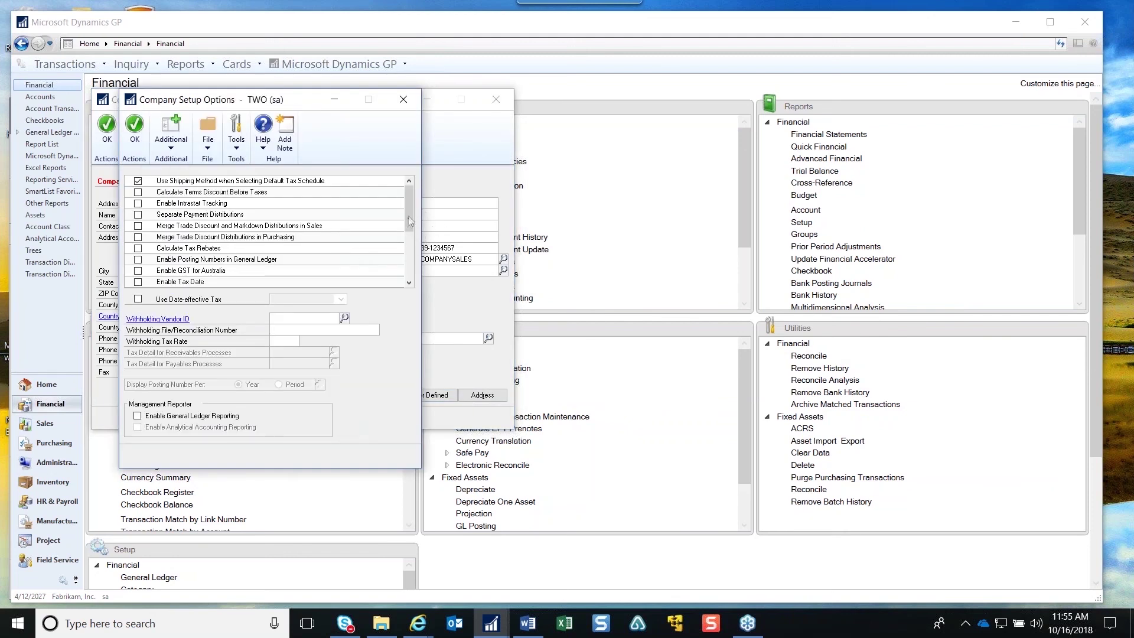
left_click(409, 257)
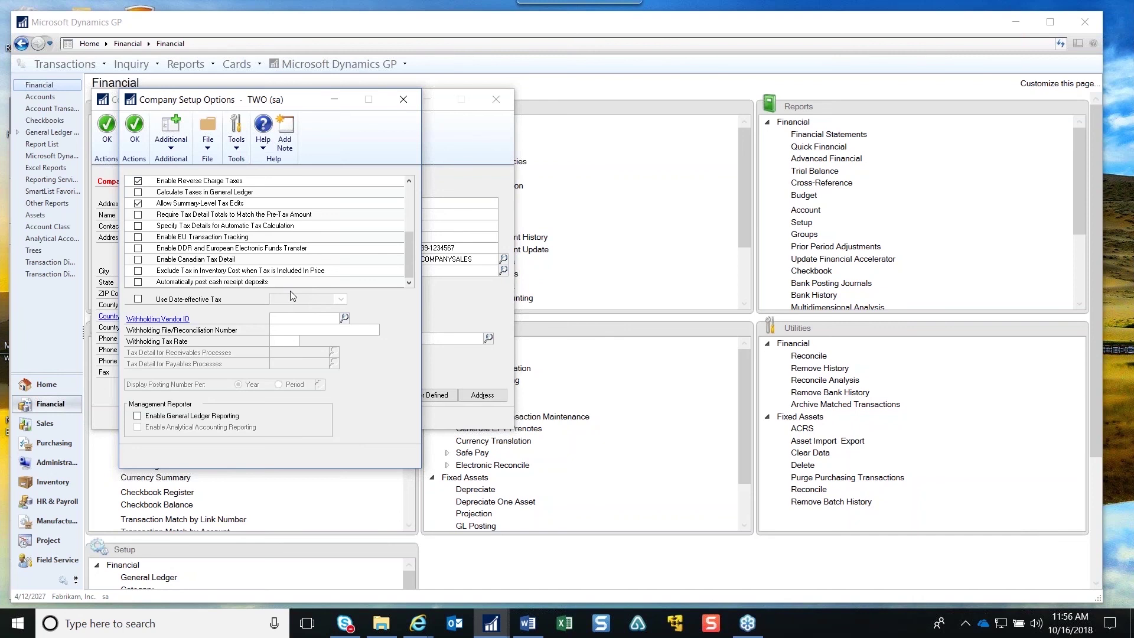
left_click(403, 100)
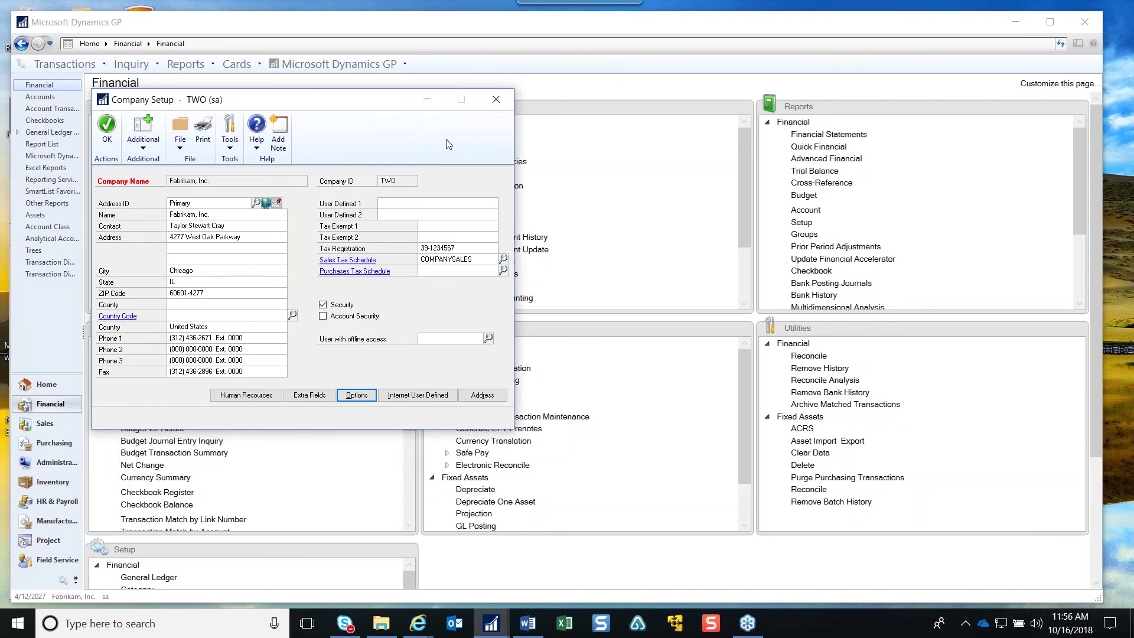
left_click(498, 102)
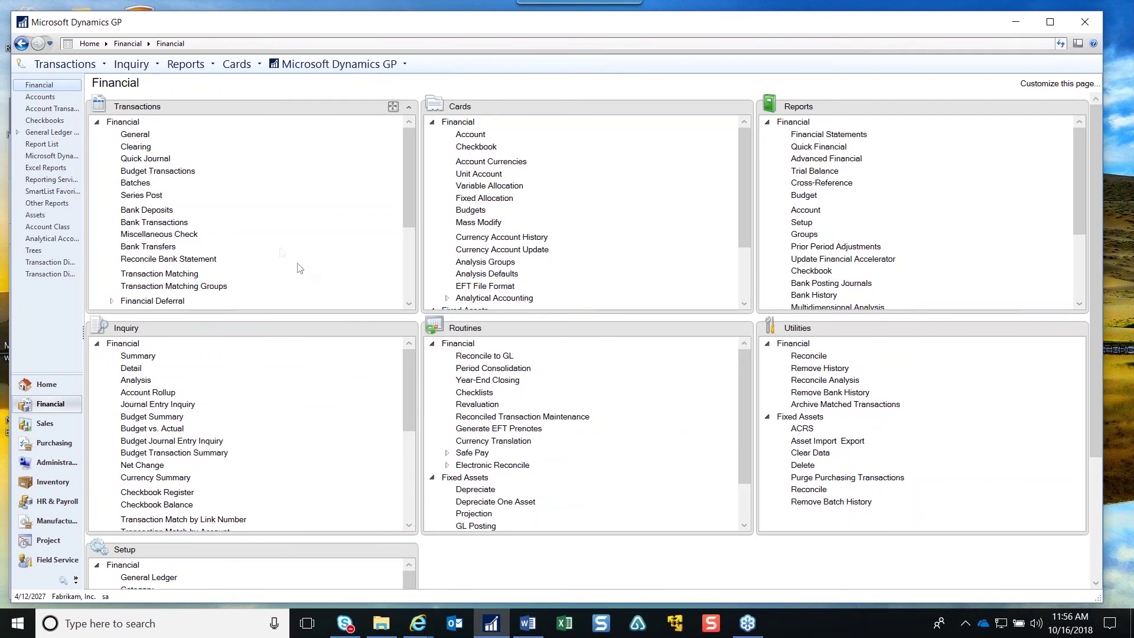
key("alt+Tab")
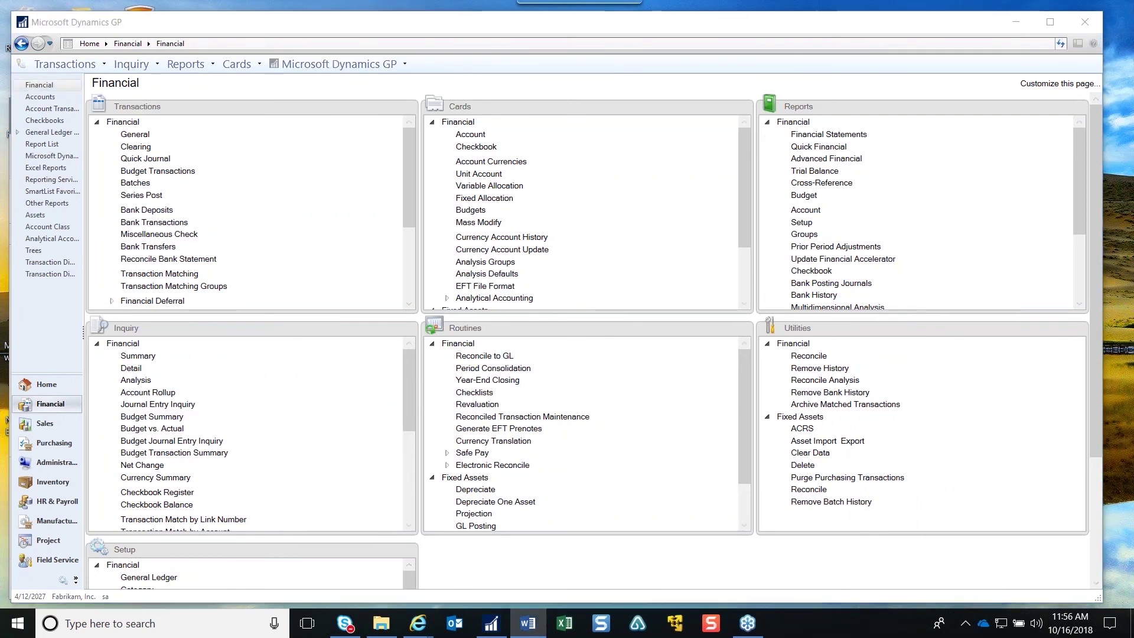